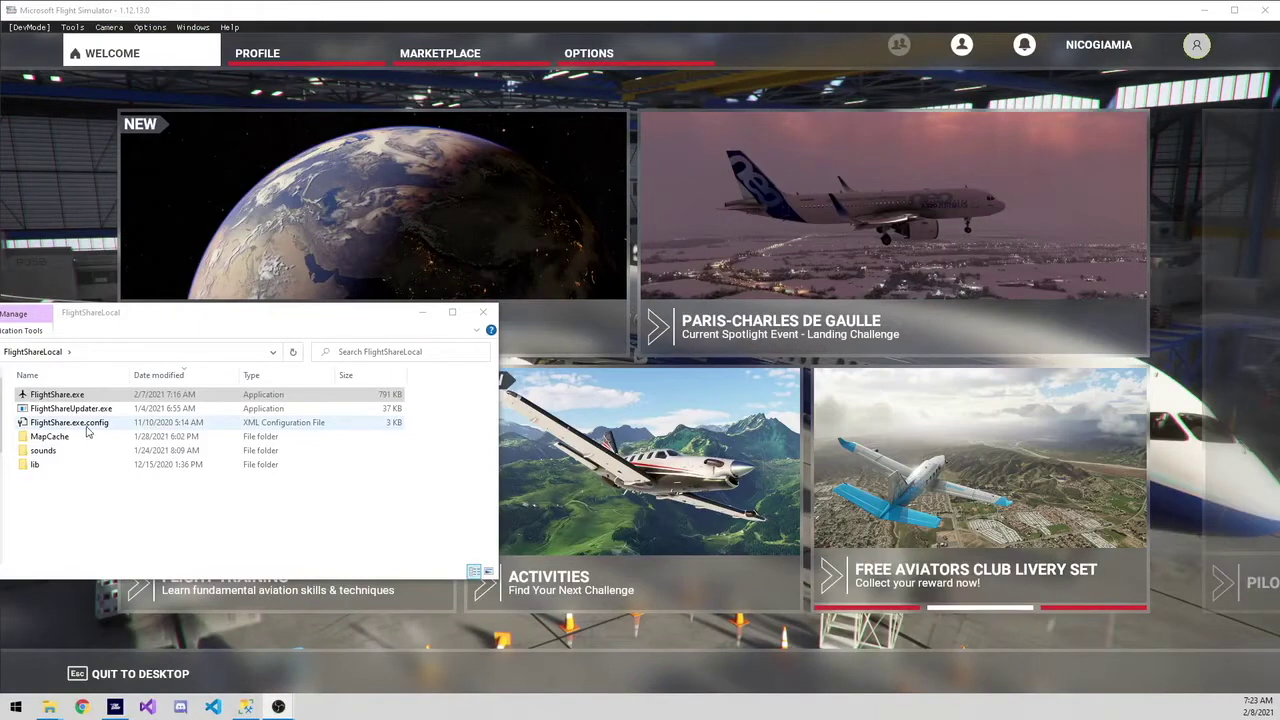
# Launch FlightShare, collapse it to its mini view, and place it in the screen's upper-left corner over the simulator.
pyautogui.click(70, 394)
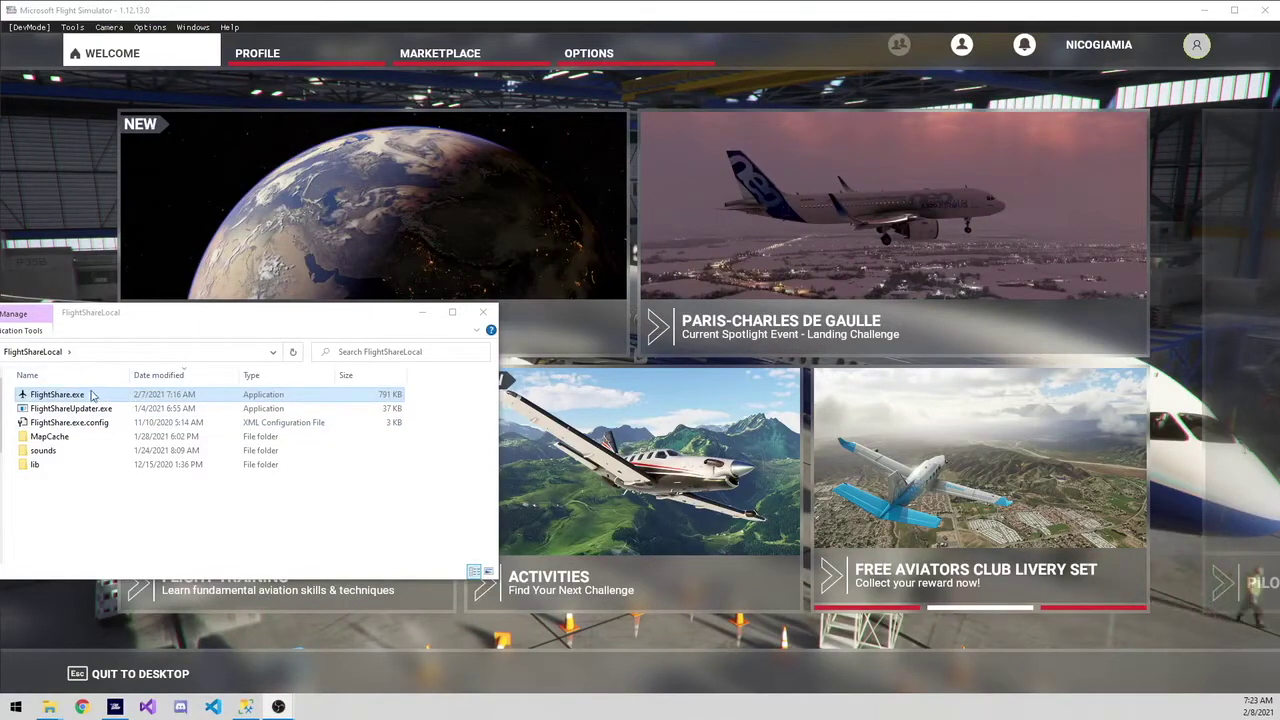
pyautogui.doubleClick(57, 394)
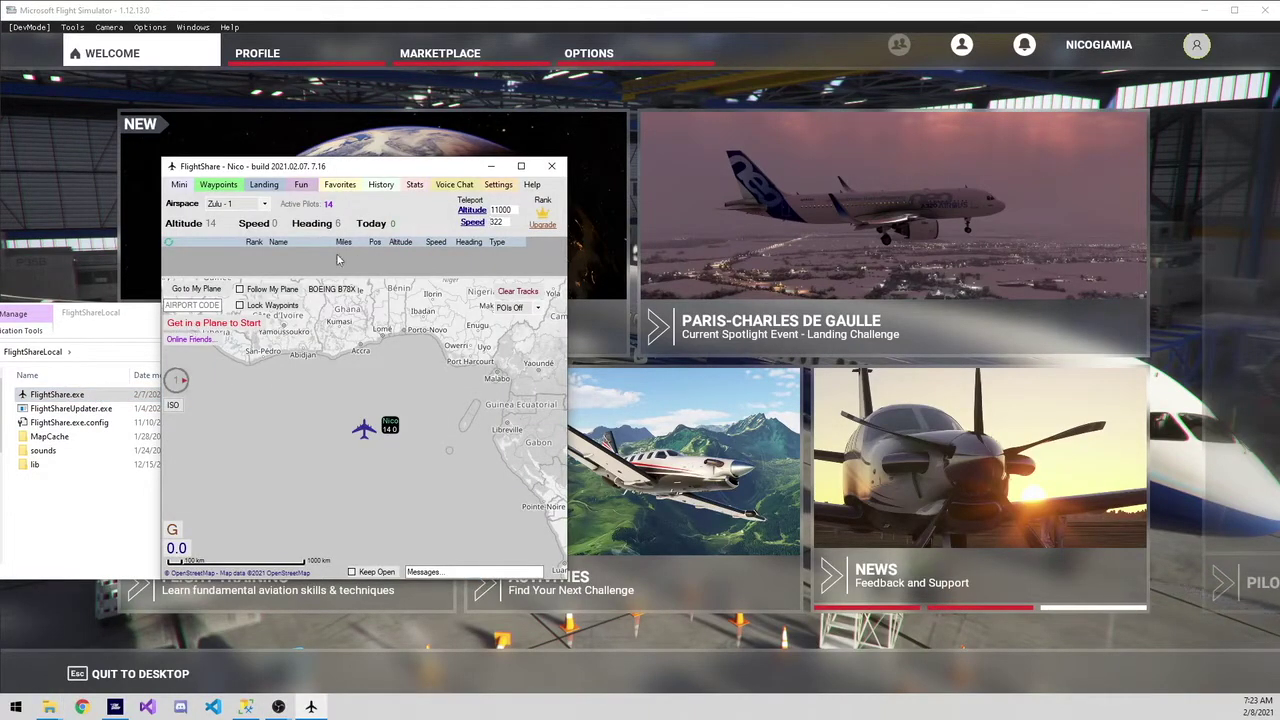
pyautogui.moveTo(372, 173); pyautogui.dragTo(211, 57)
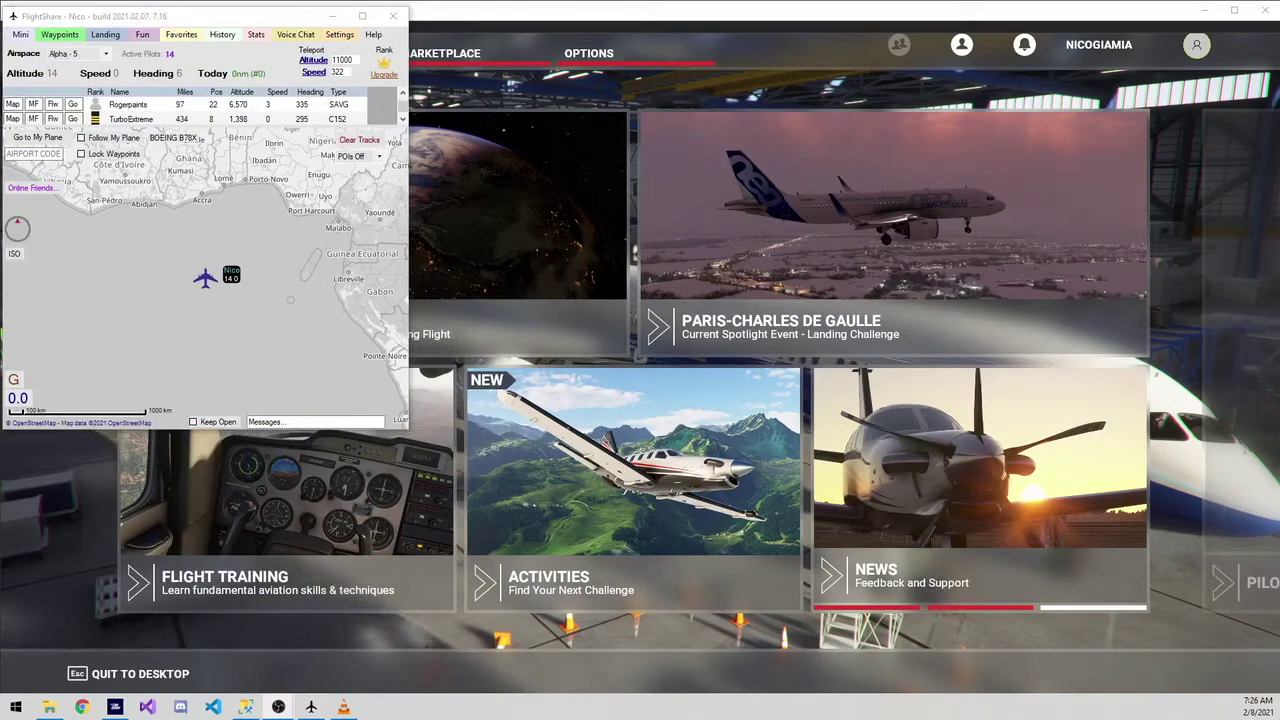
pyautogui.click(23, 38)
pyautogui.moveTo(165, 12)
pyautogui.mouseDown()
pyautogui.moveTo(565, 49)
pyautogui.moveTo(187, 16)
pyautogui.mouseUp()
pyautogui.click(240, 90)
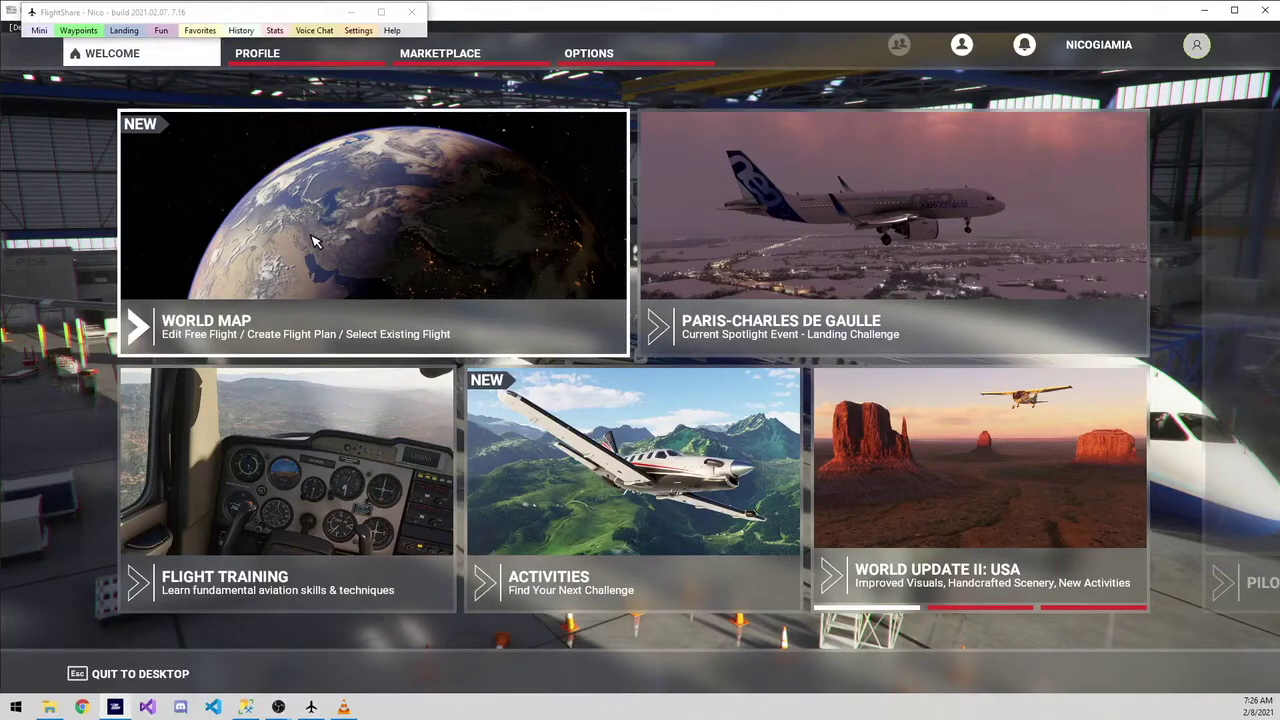
# In Microsoft Flight Simulator's world map, set KGFK Grand Forks Intl as the departure airport.
pyautogui.click(312, 242)
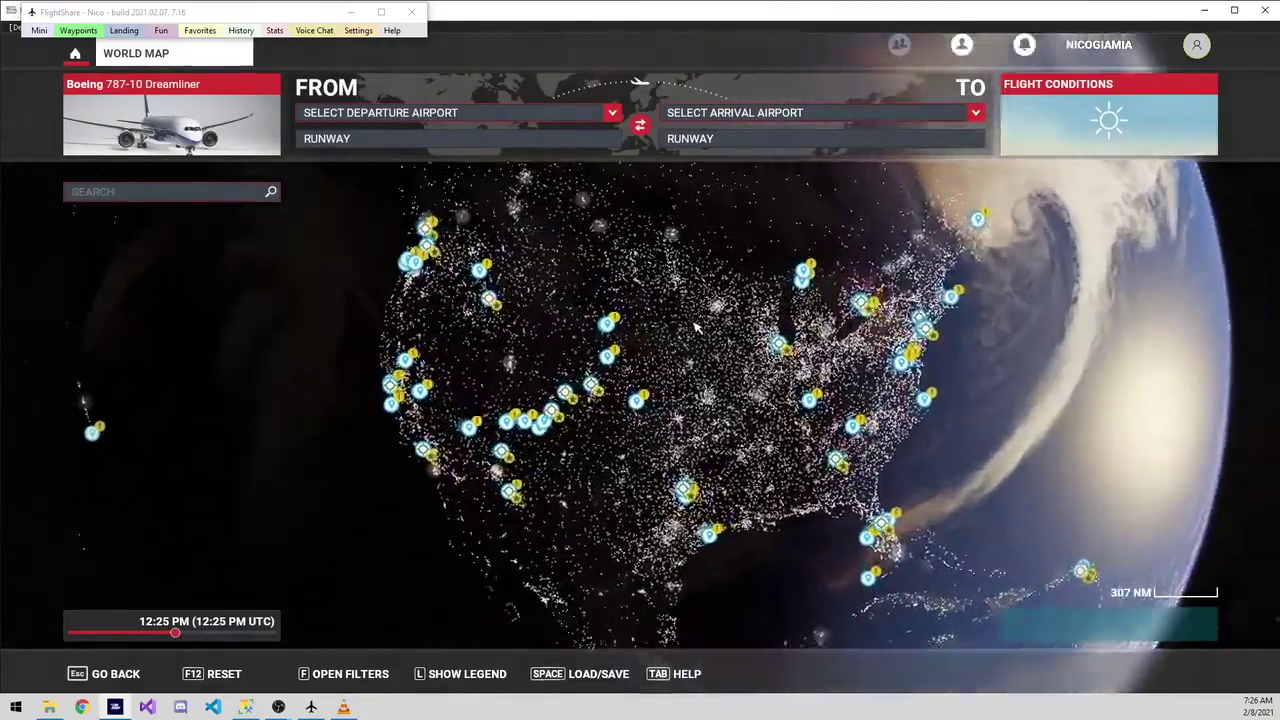
pyautogui.scroll(5, 697, 327)
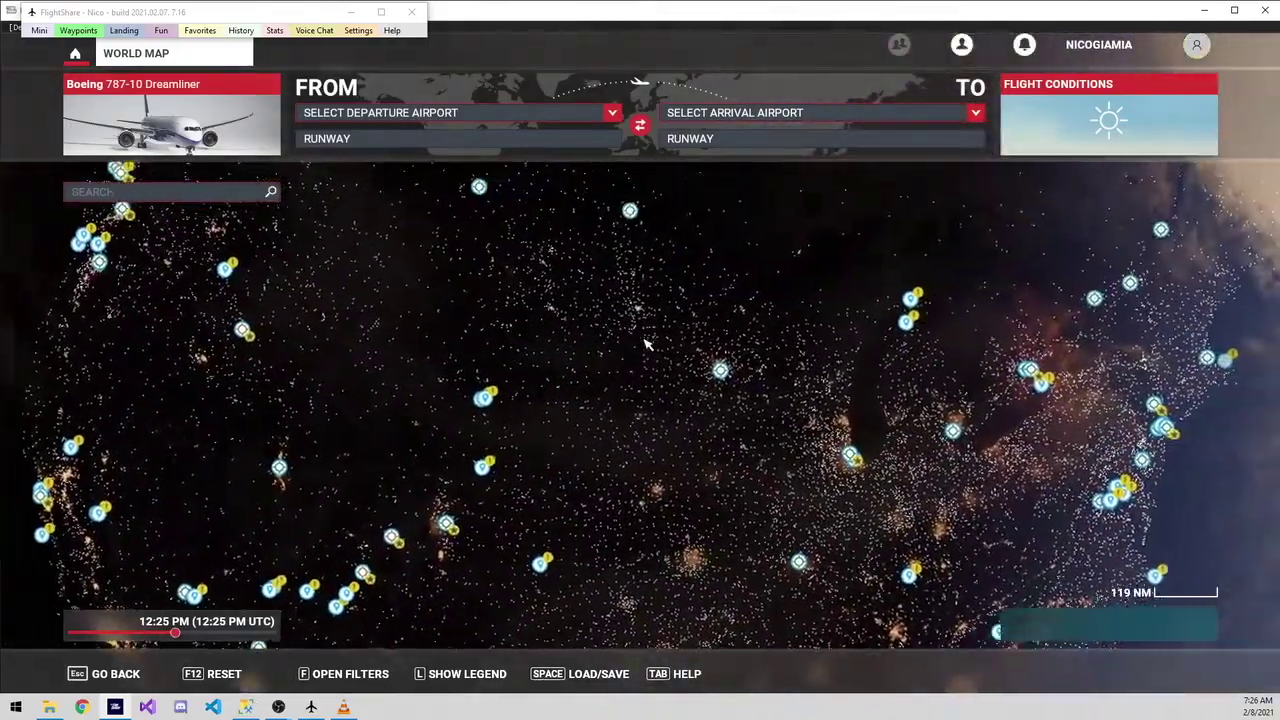
pyautogui.scroll(5, 584, 340)
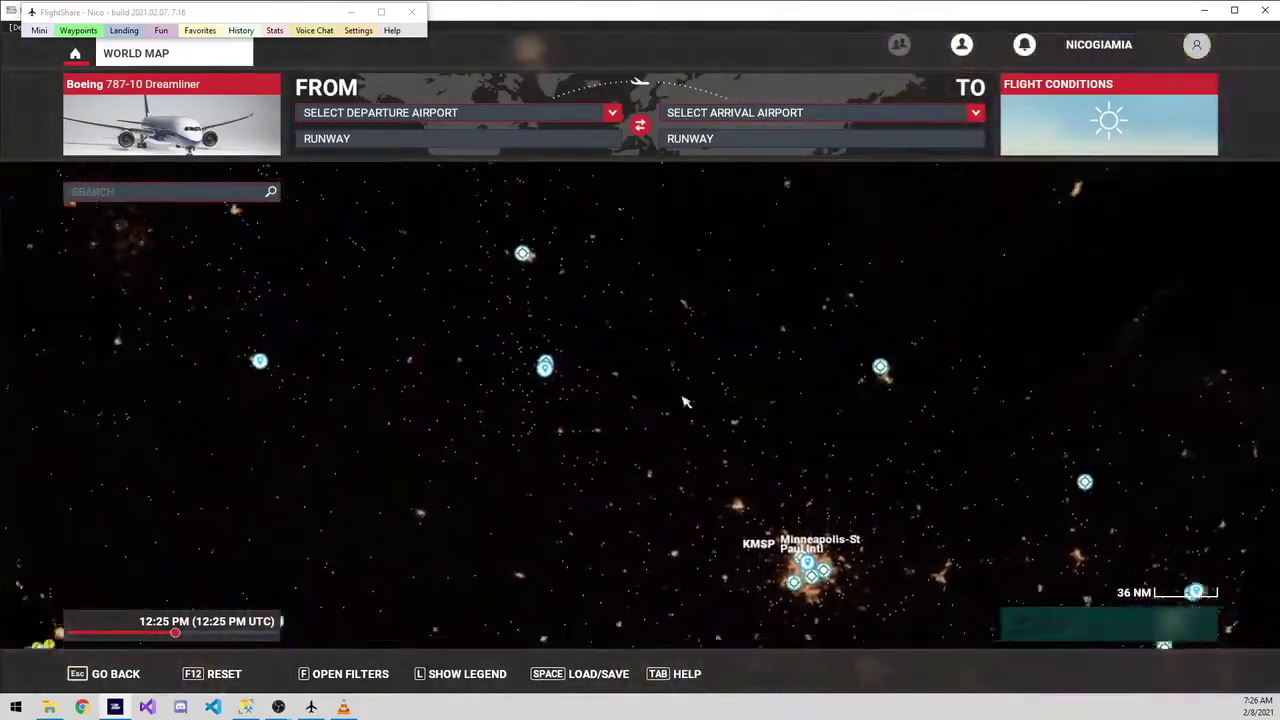
pyautogui.scroll(2, 584, 340)
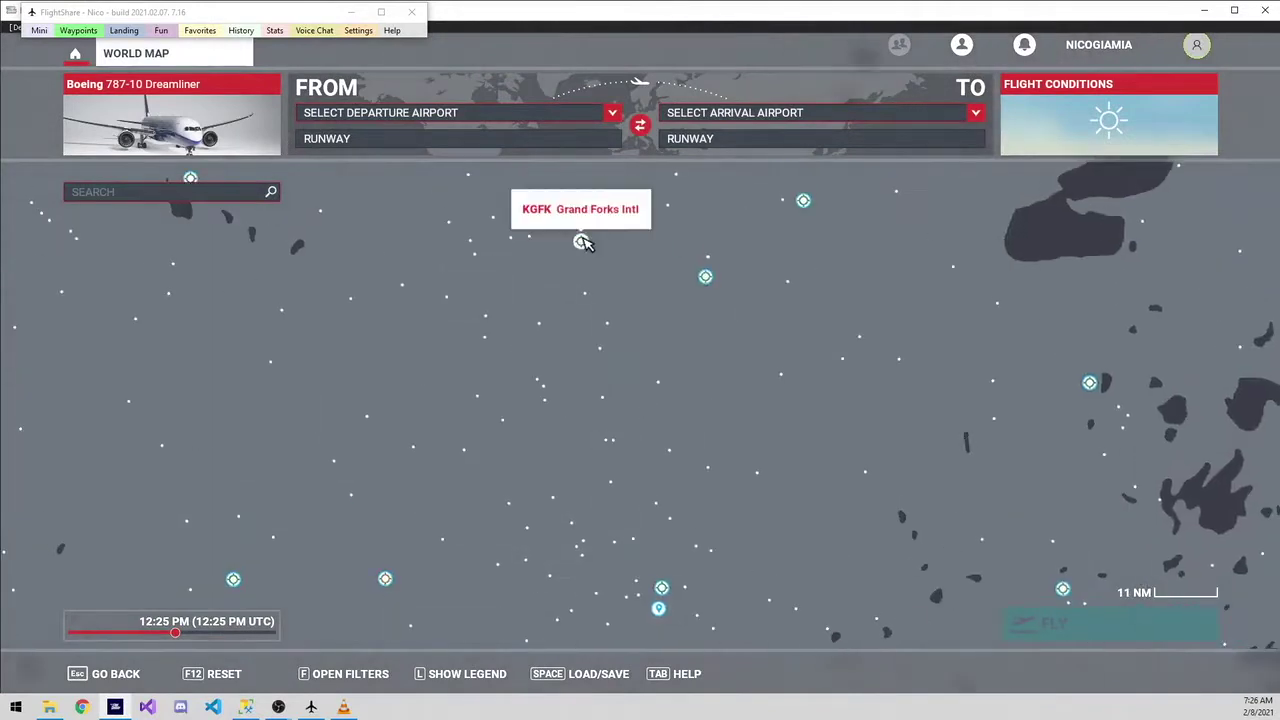
pyautogui.scroll(2, 580, 240)
pyautogui.click(583, 247)
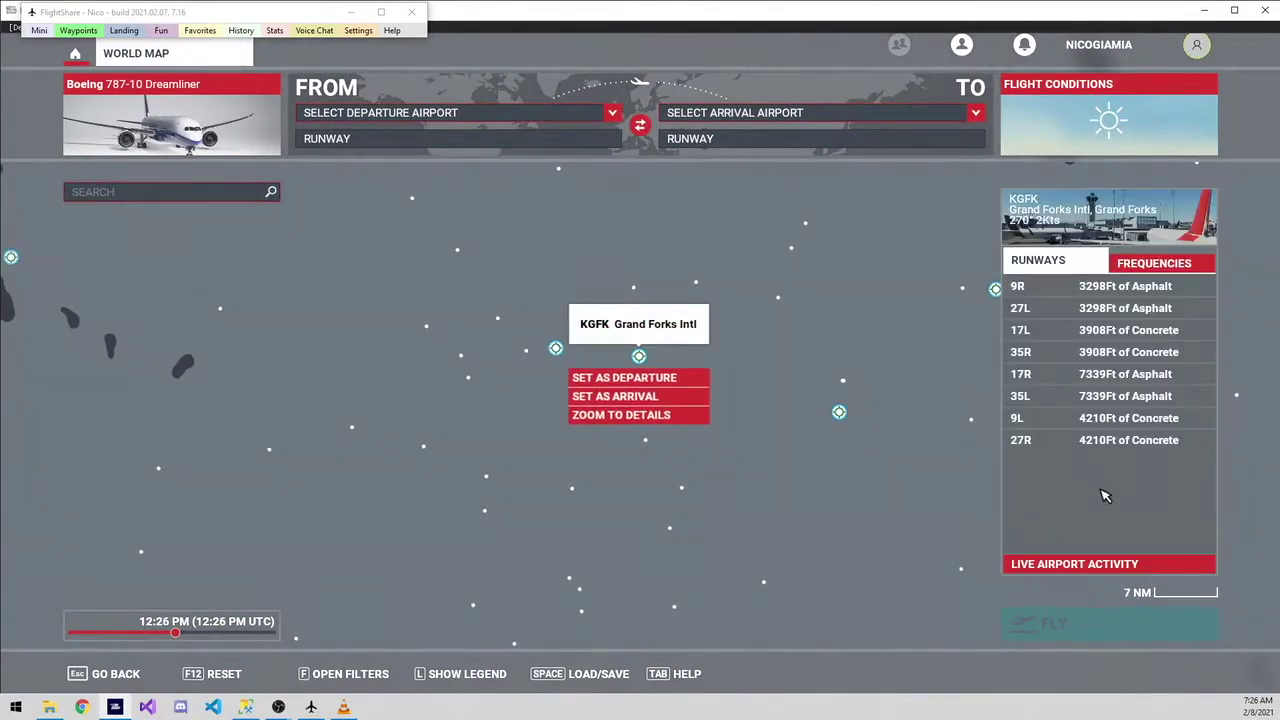
pyautogui.click(670, 378)
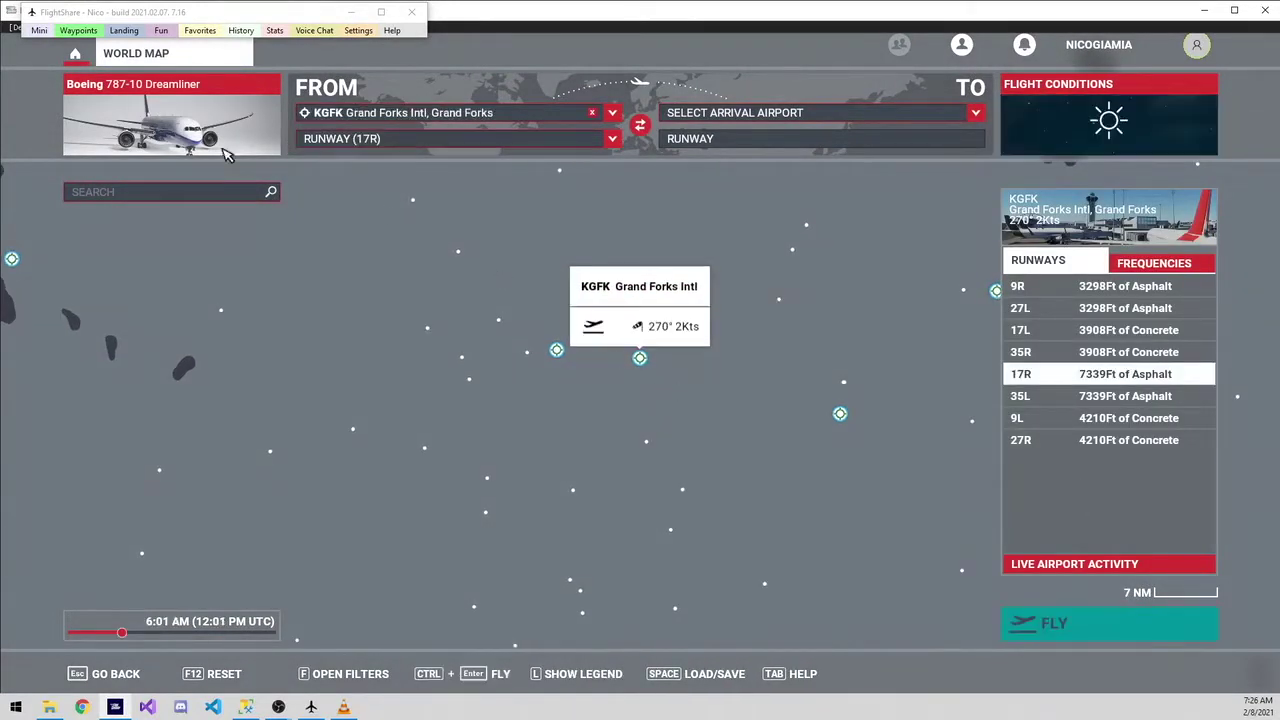
# Choose the Cub Crafter X Cub as the aircraft and start the flight.
pyautogui.click(163, 118)
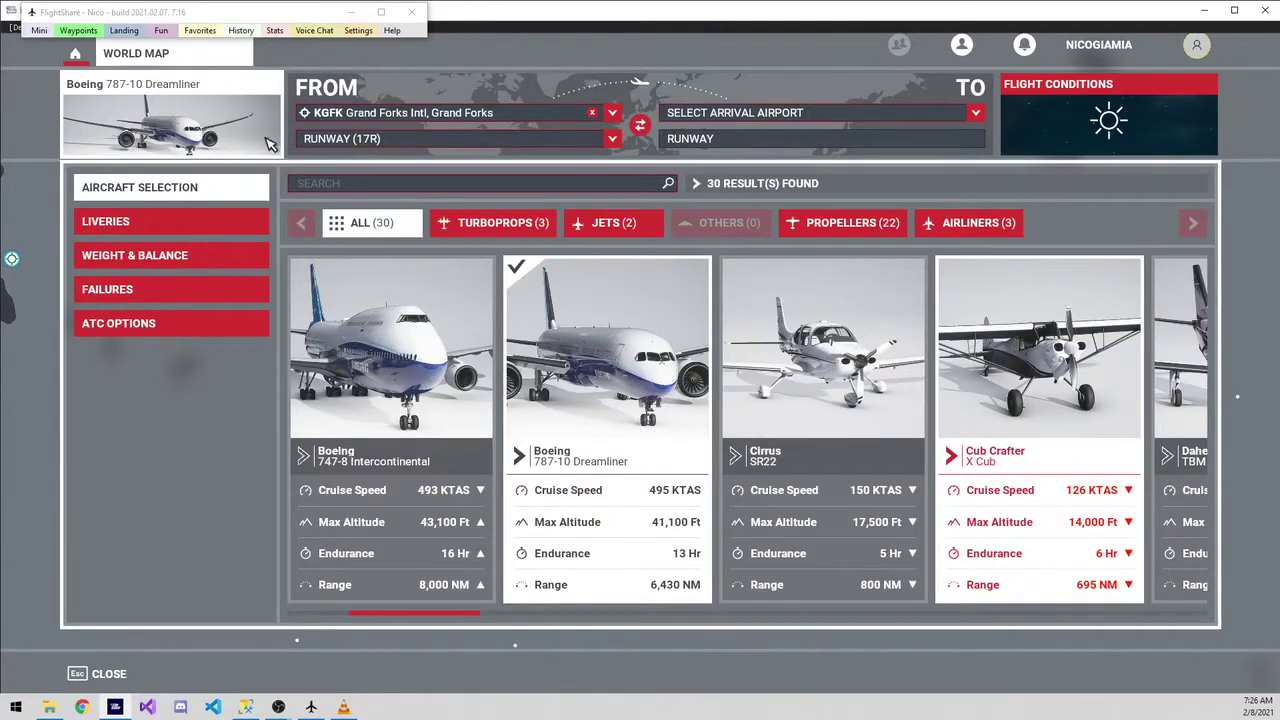
pyautogui.click(75, 120)
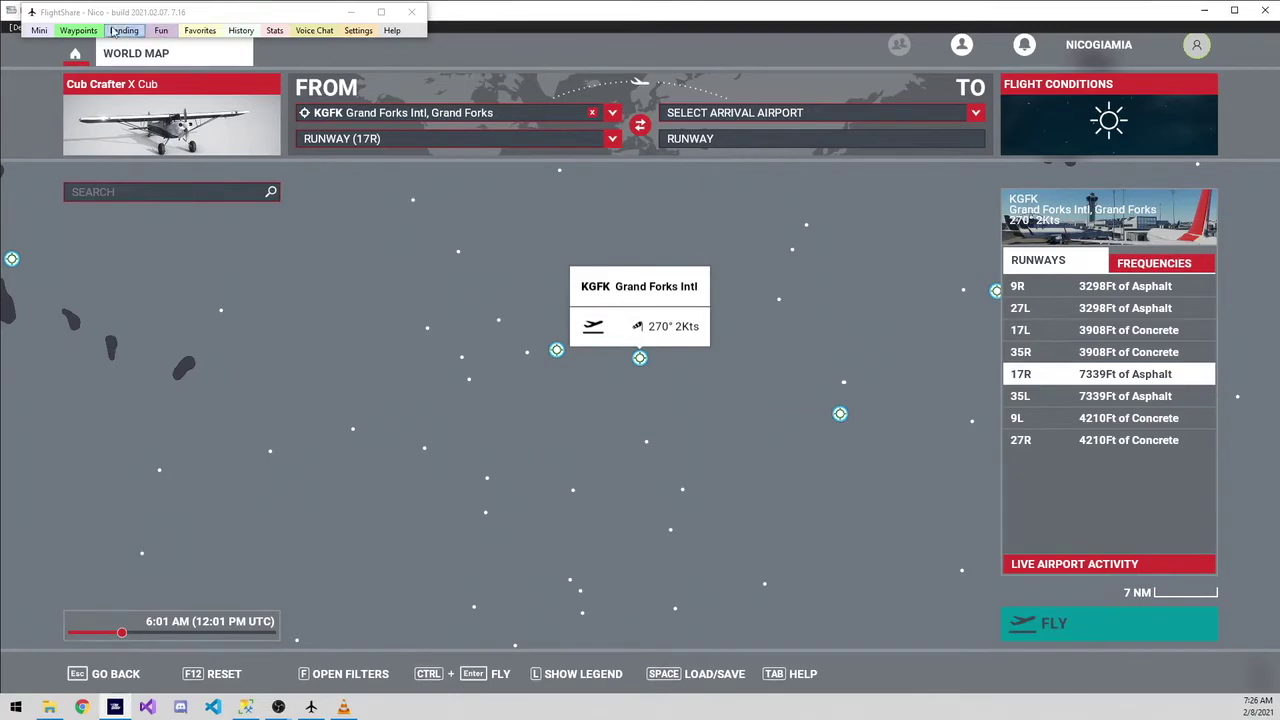
pyautogui.click(1129, 627)
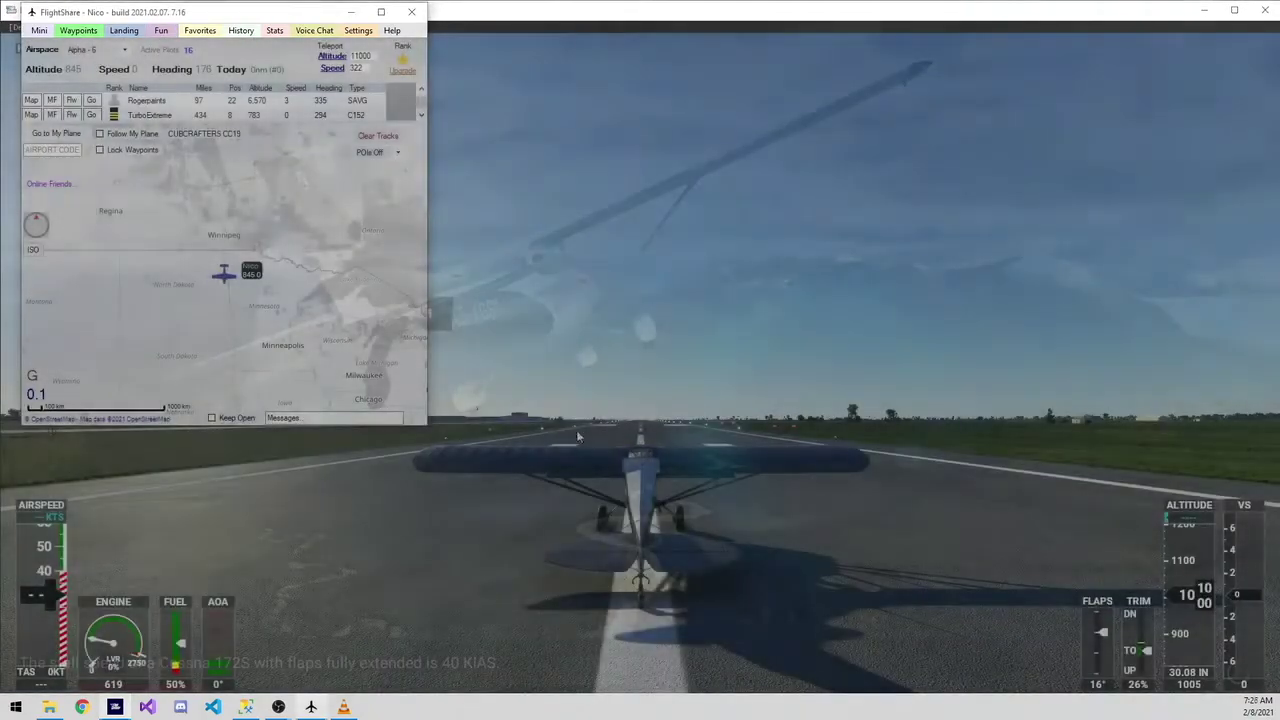
# Examine the aircraft's position at Grand Forks and the surrounding region on the FlightShare map.
pyautogui.scroll(2, 219, 300)
pyautogui.scroll(2, 211, 249)
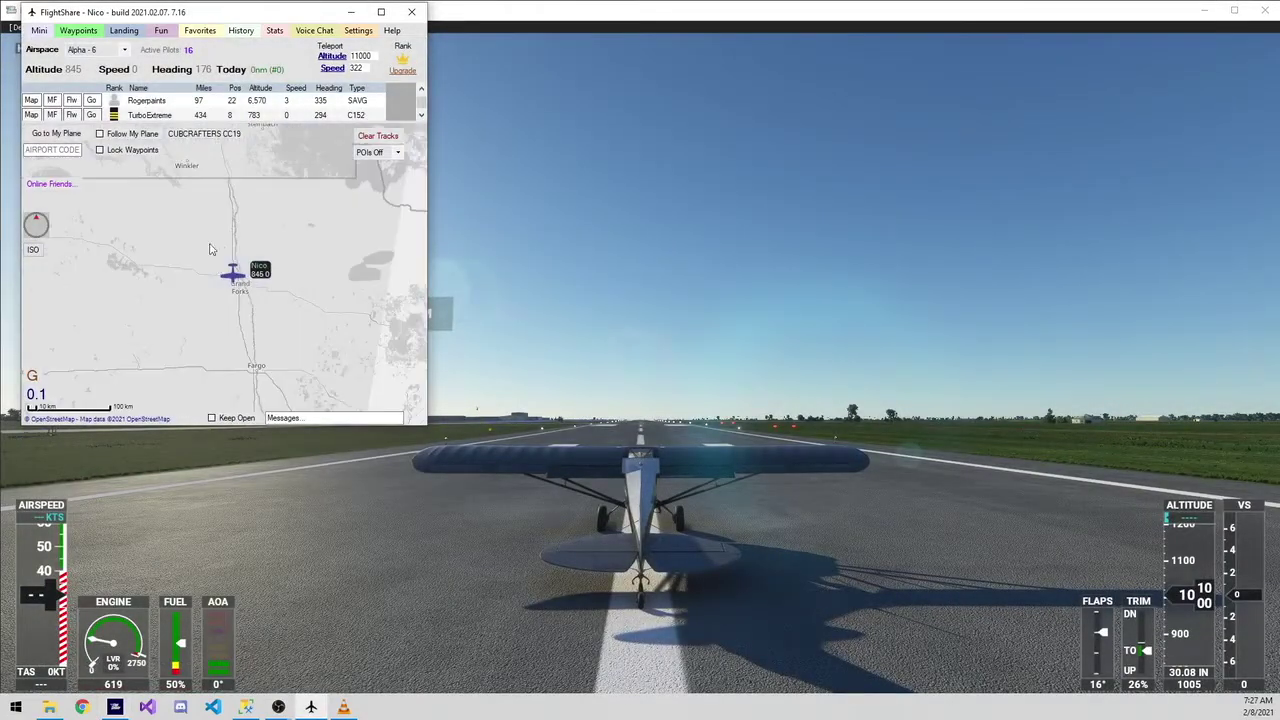
pyautogui.scroll(3, 230, 275)
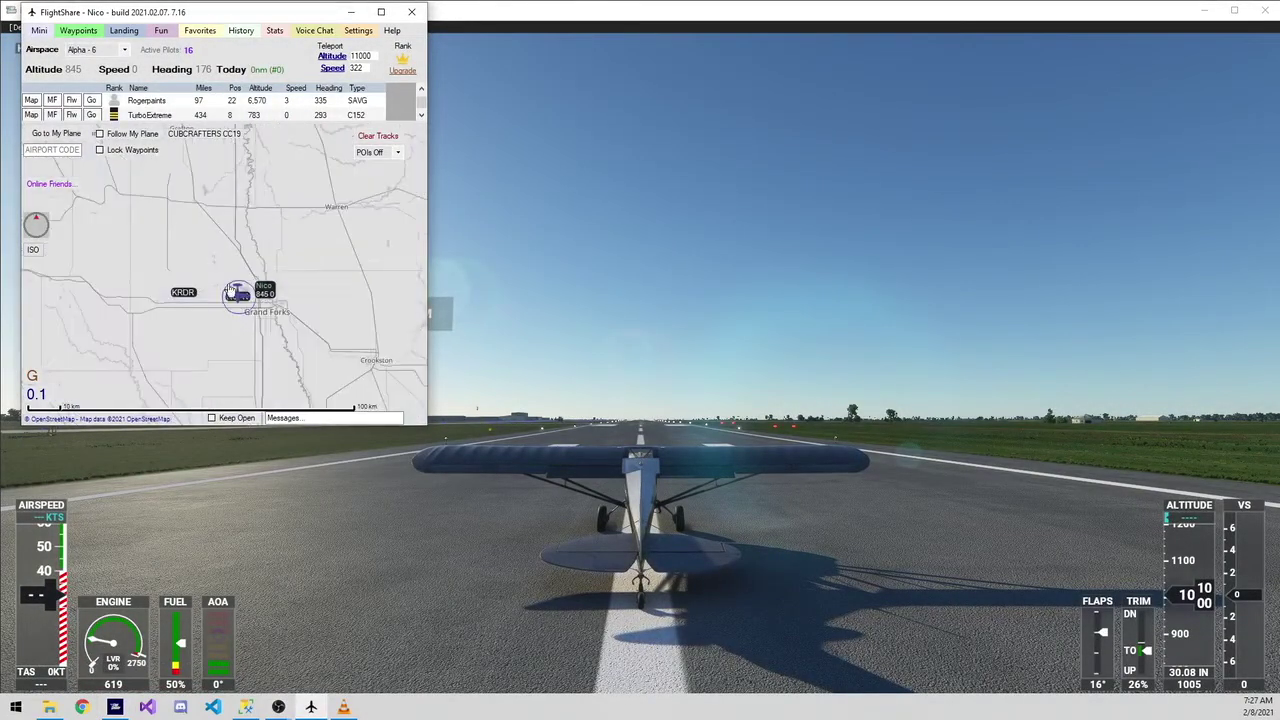
pyautogui.scroll(2, 226, 295)
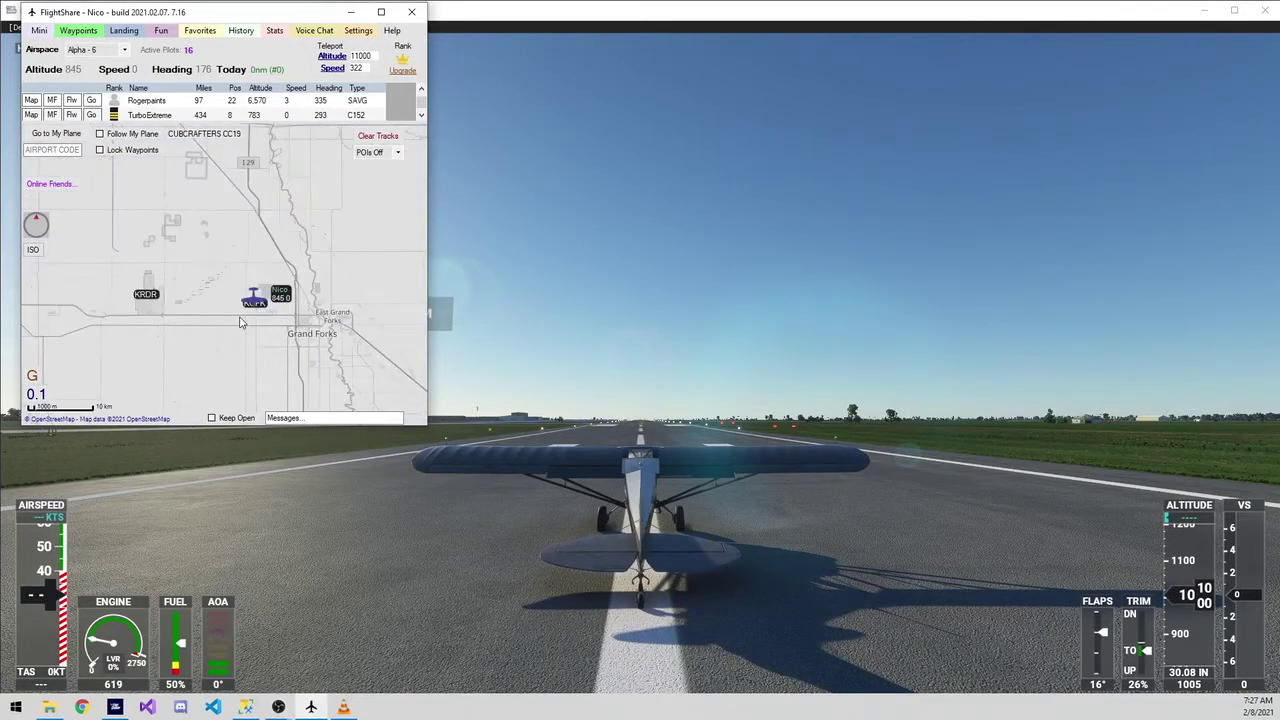
pyautogui.scroll(3, 242, 318)
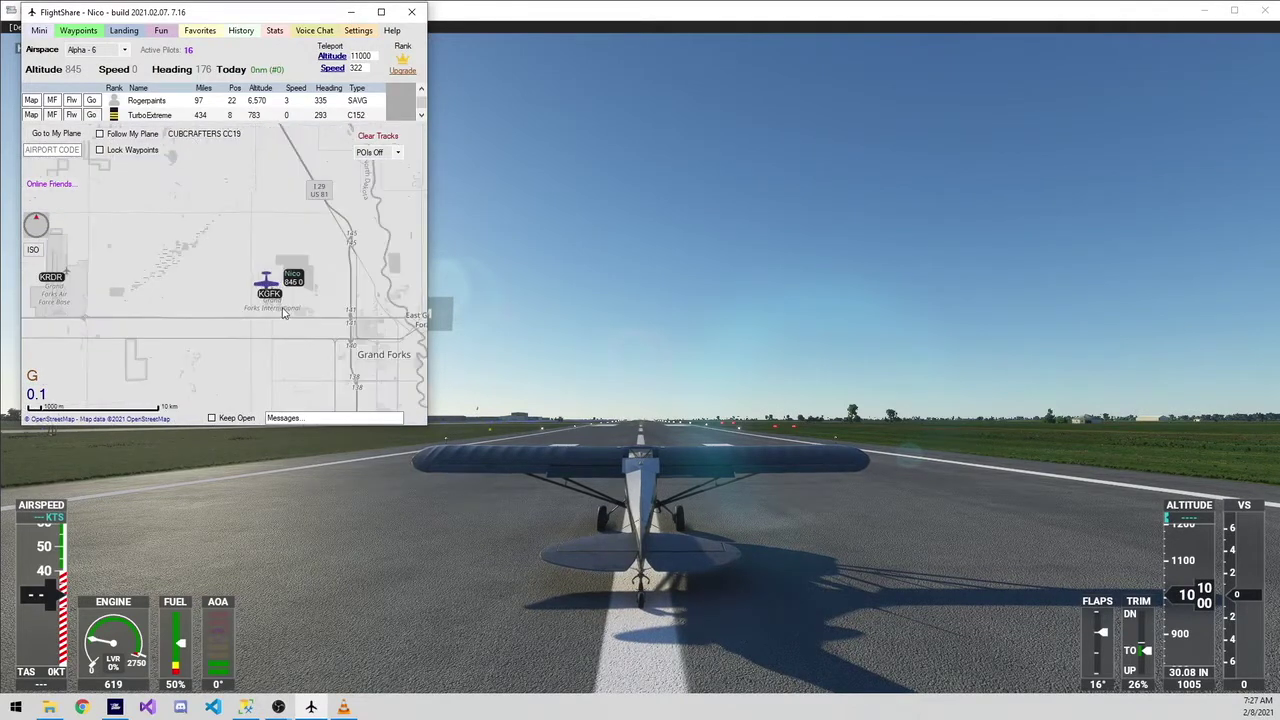
pyautogui.scroll(-3, 283, 313)
pyautogui.moveTo(310, 268); pyautogui.dragTo(265, 262)
pyautogui.scroll(-3, 265, 262)
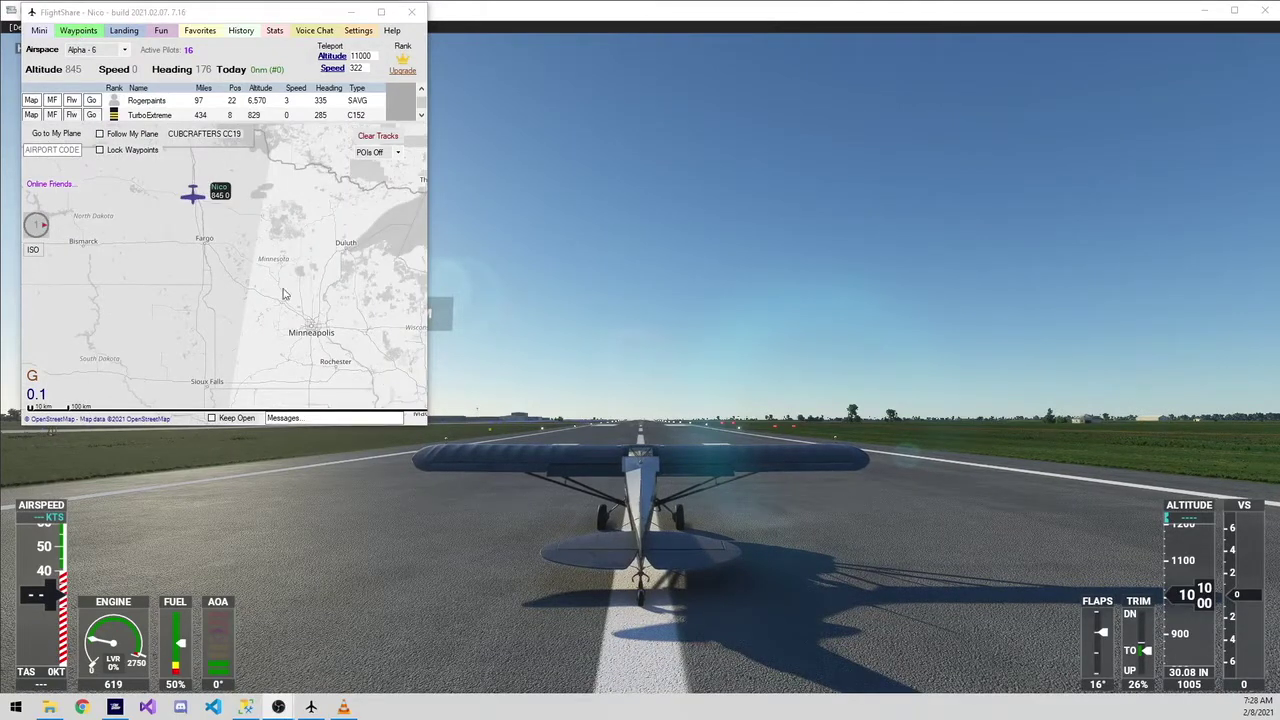
# Add a first waypoint about 32 miles southwest of the plane on the FlightShare map and make it the active one.
pyautogui.rightClick(121, 277)
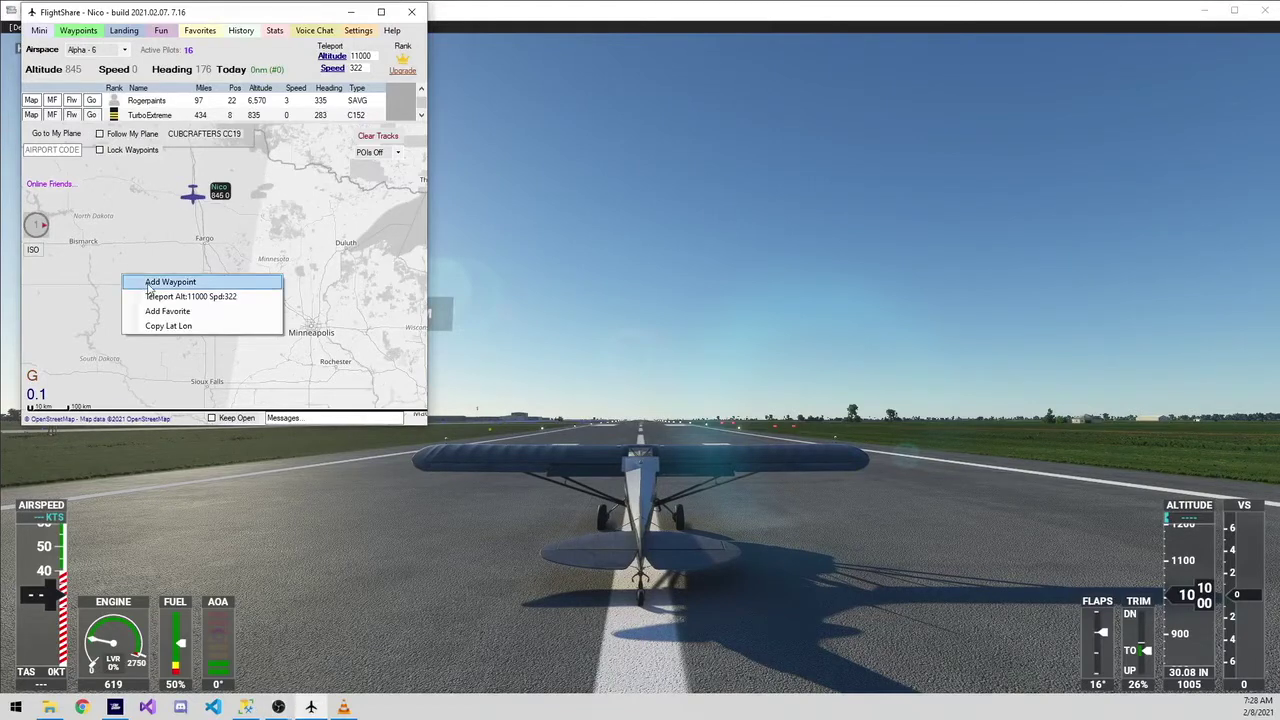
pyautogui.click(152, 287)
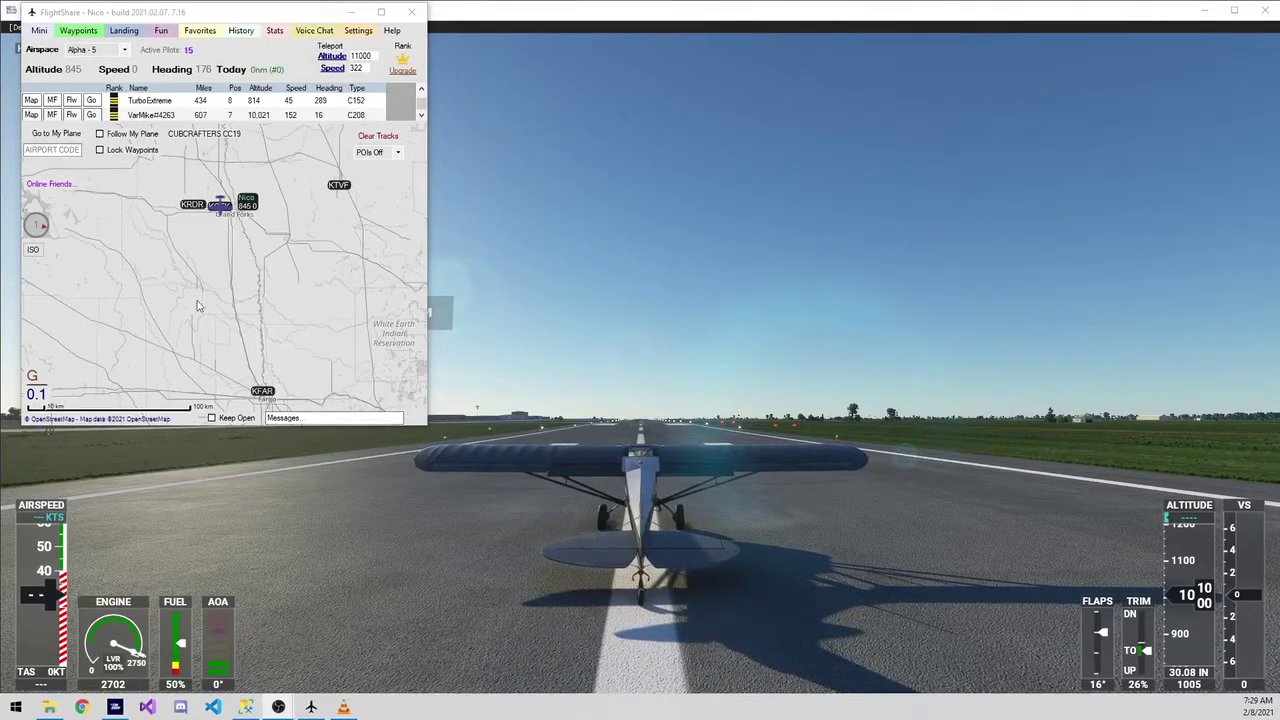
pyautogui.moveTo(227, 277); pyautogui.dragTo(197, 268)
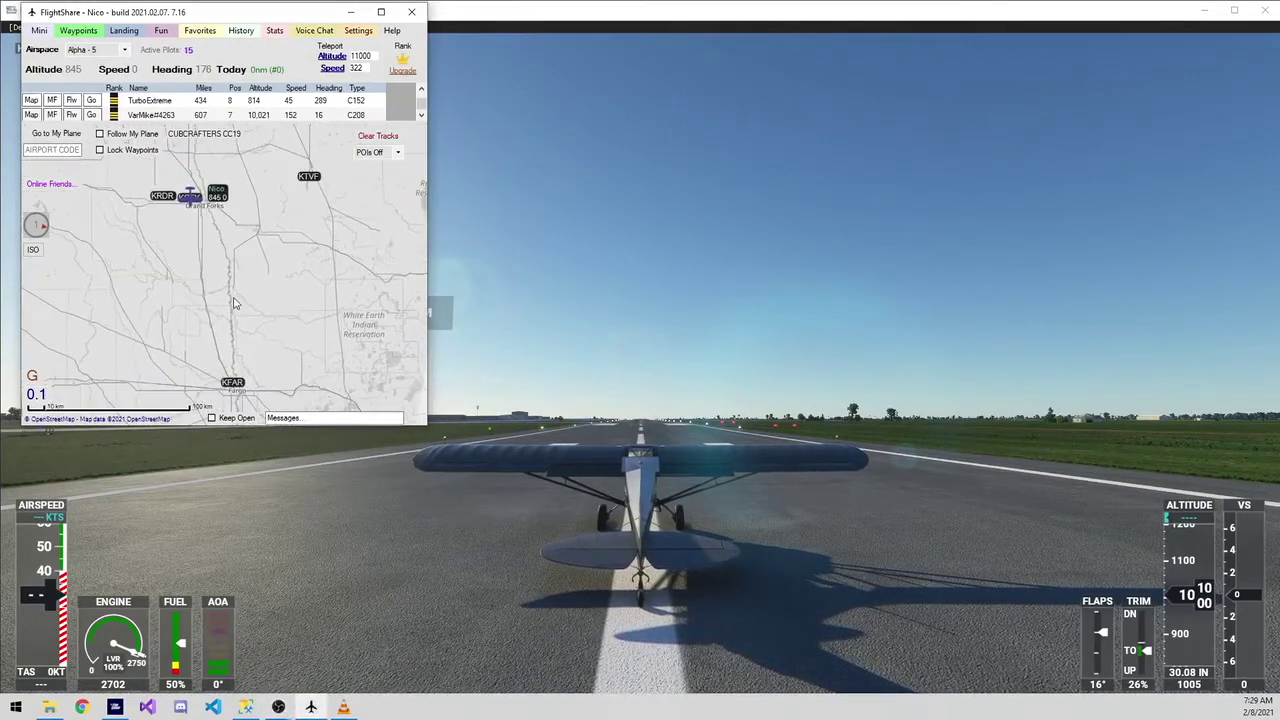
pyautogui.rightClick(145, 268)
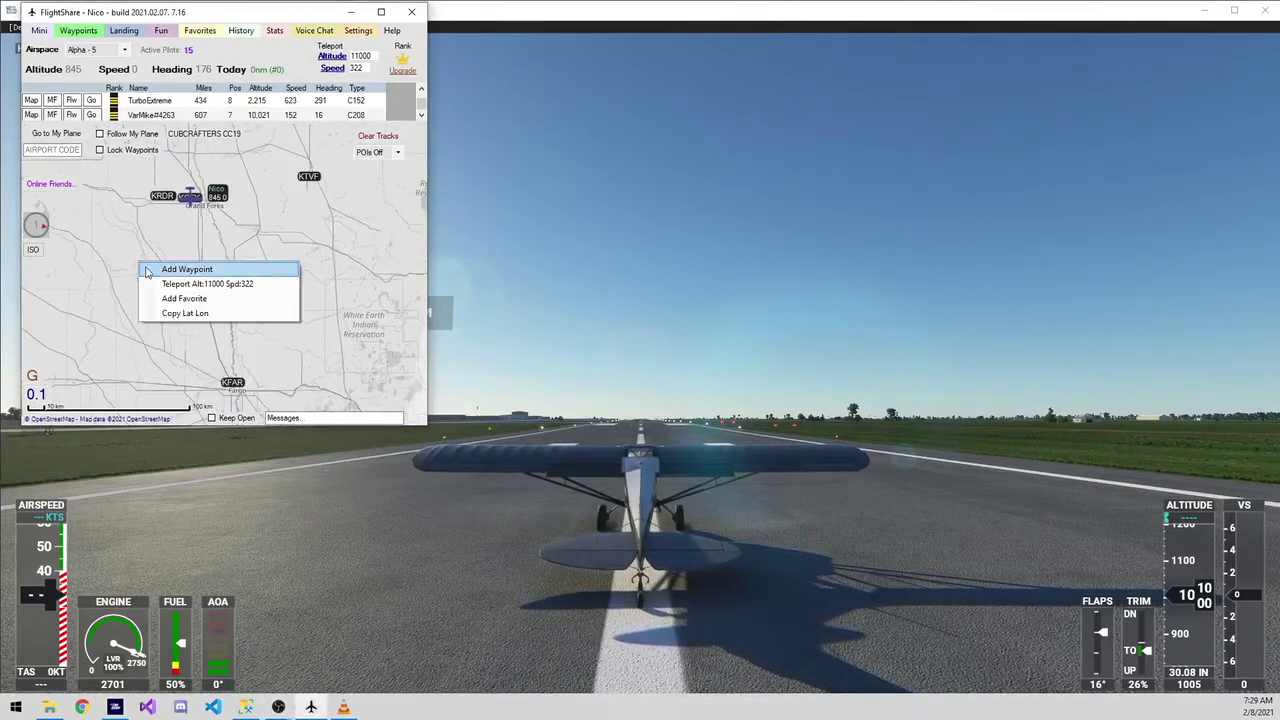
pyautogui.click(153, 272)
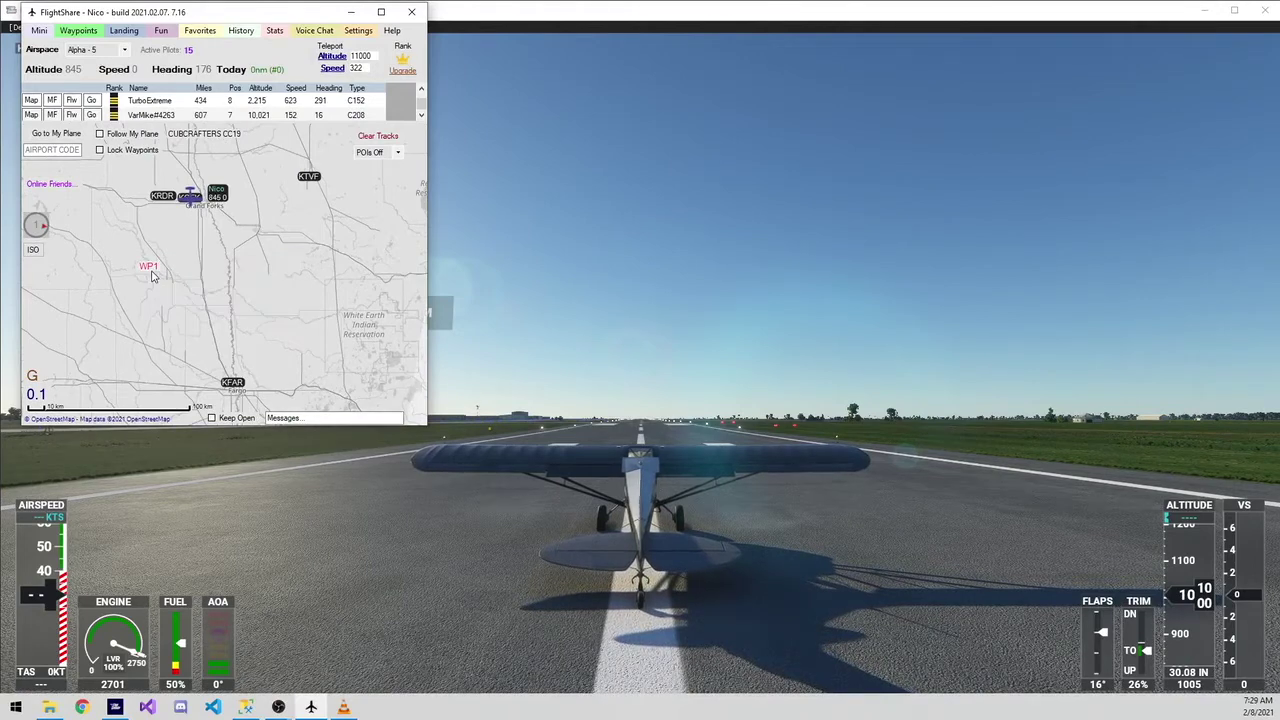
pyautogui.click(153, 276)
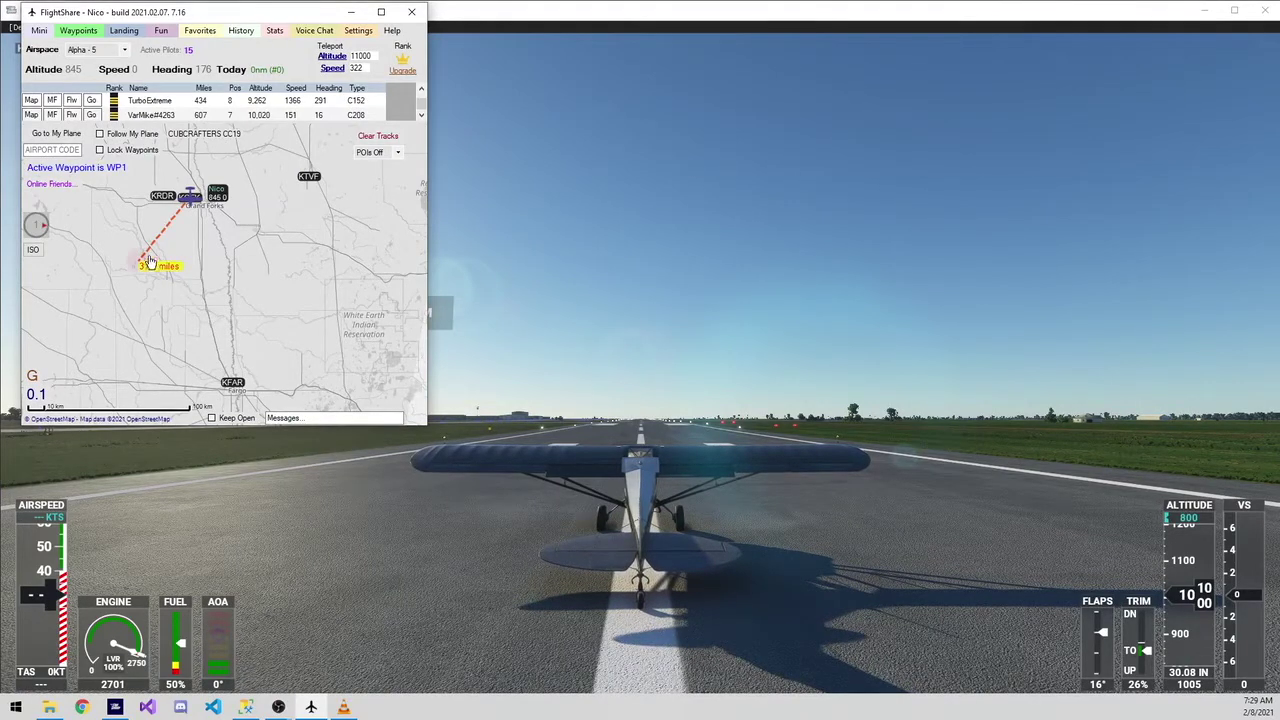
# Add two more waypoints, one southeast of WP1 and another farther northeast, south of KTVF.
pyautogui.rightClick(204, 291)
pyautogui.click(213, 301)
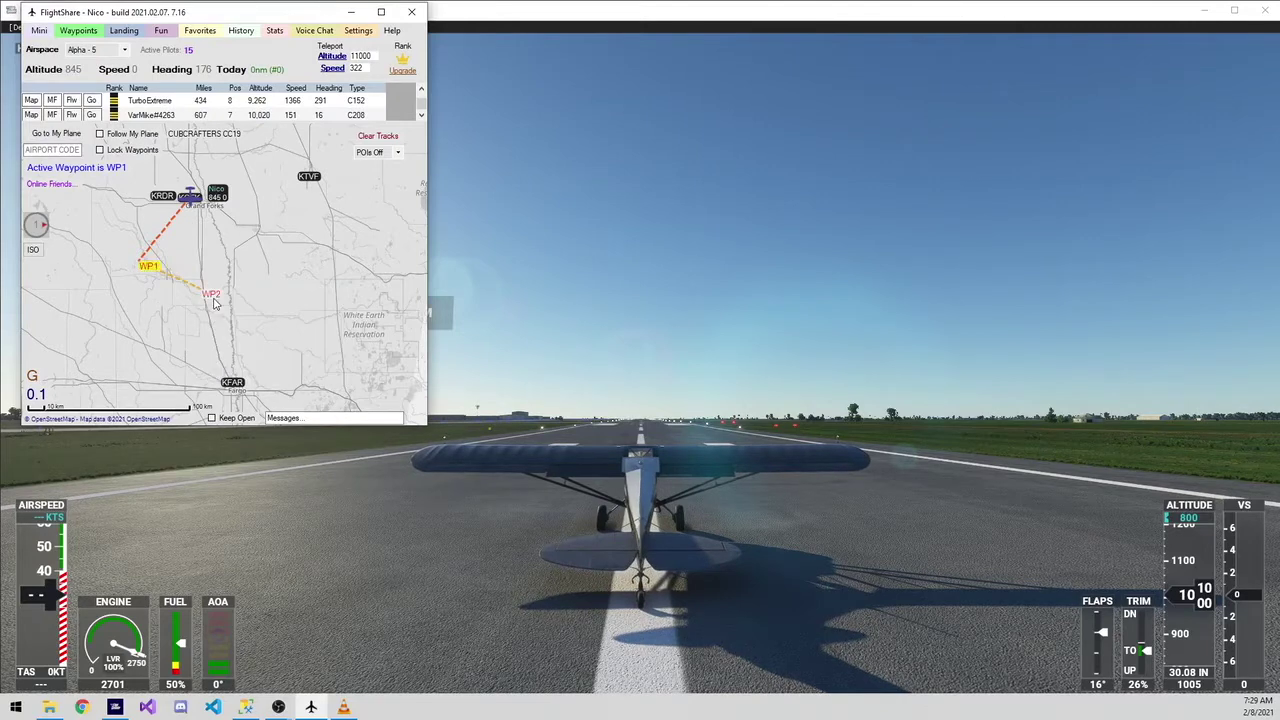
pyautogui.rightClick(305, 245)
pyautogui.click(314, 251)
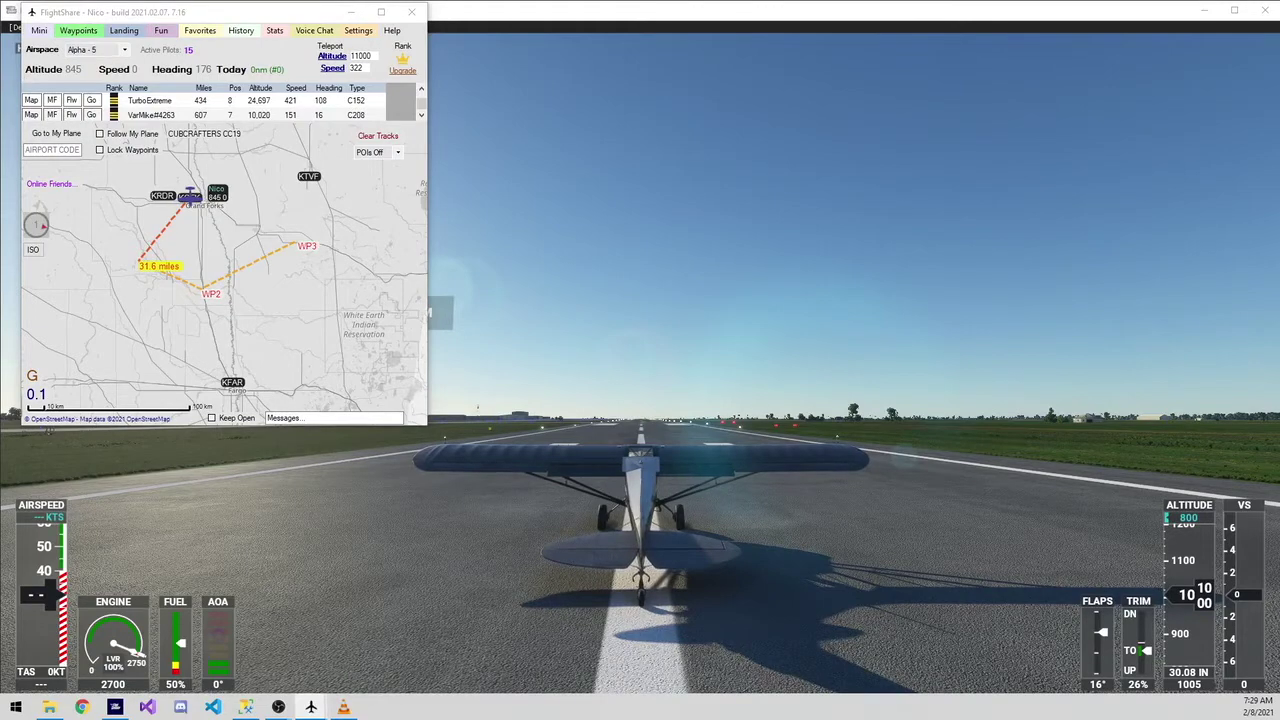
# Show the waypoint list window, place it directly beneath the map window, and resize it to fit all three waypoints.
pyautogui.click(78, 30)
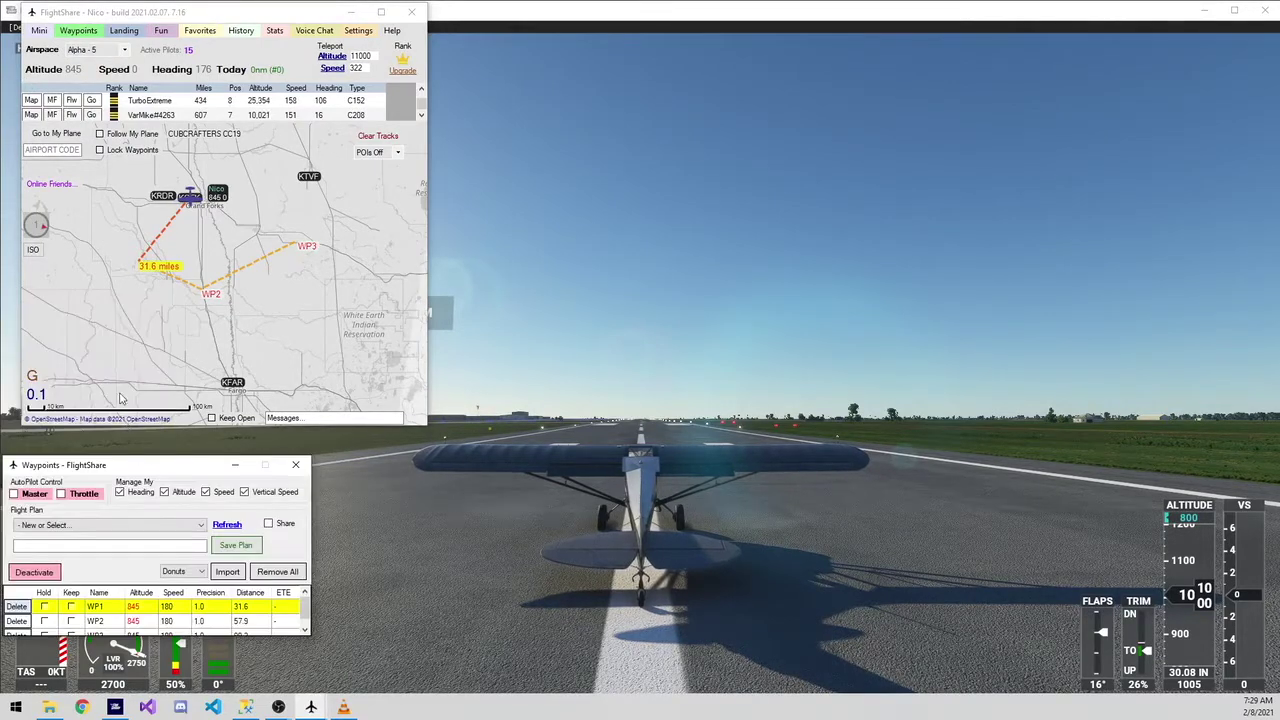
pyautogui.moveTo(145, 467); pyautogui.dragTo(176, 438)
pyautogui.moveTo(316, 610); pyautogui.dragTo(277, 636)
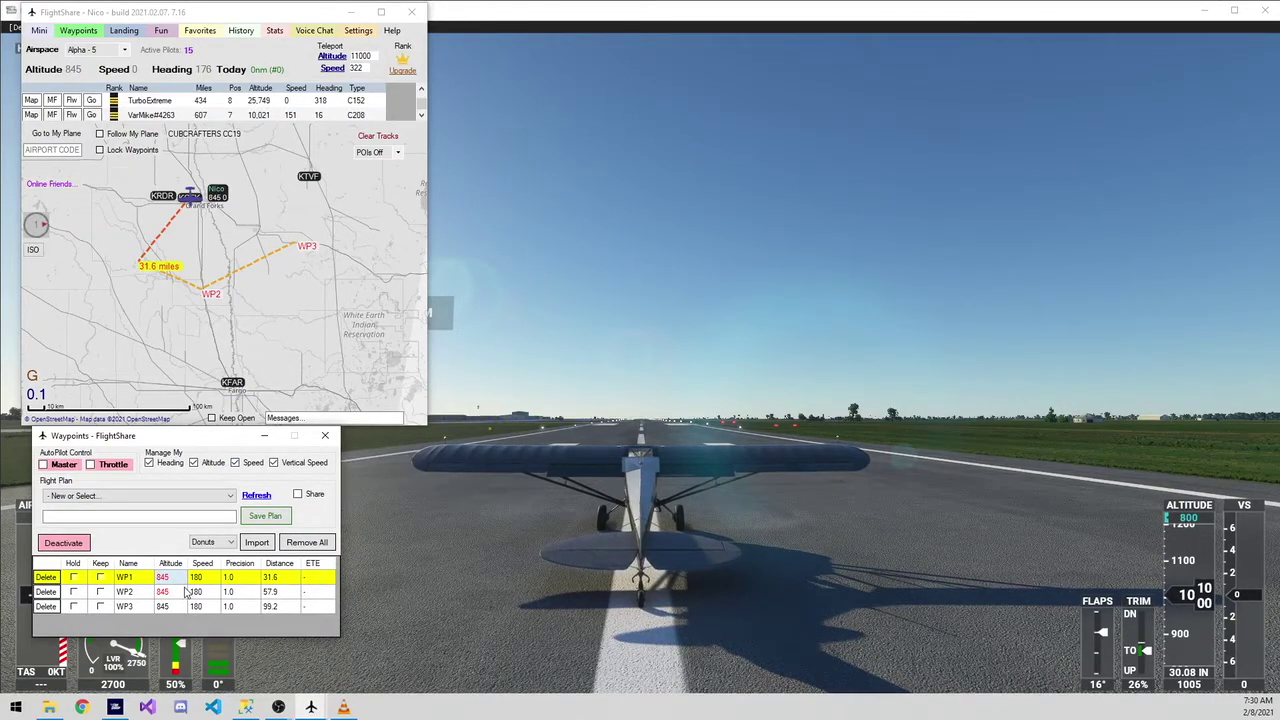
# Set the waypoint altitudes to 4000 for WP1, 2500 for WP2 and 3500 for WP3.
pyautogui.click(178, 577)
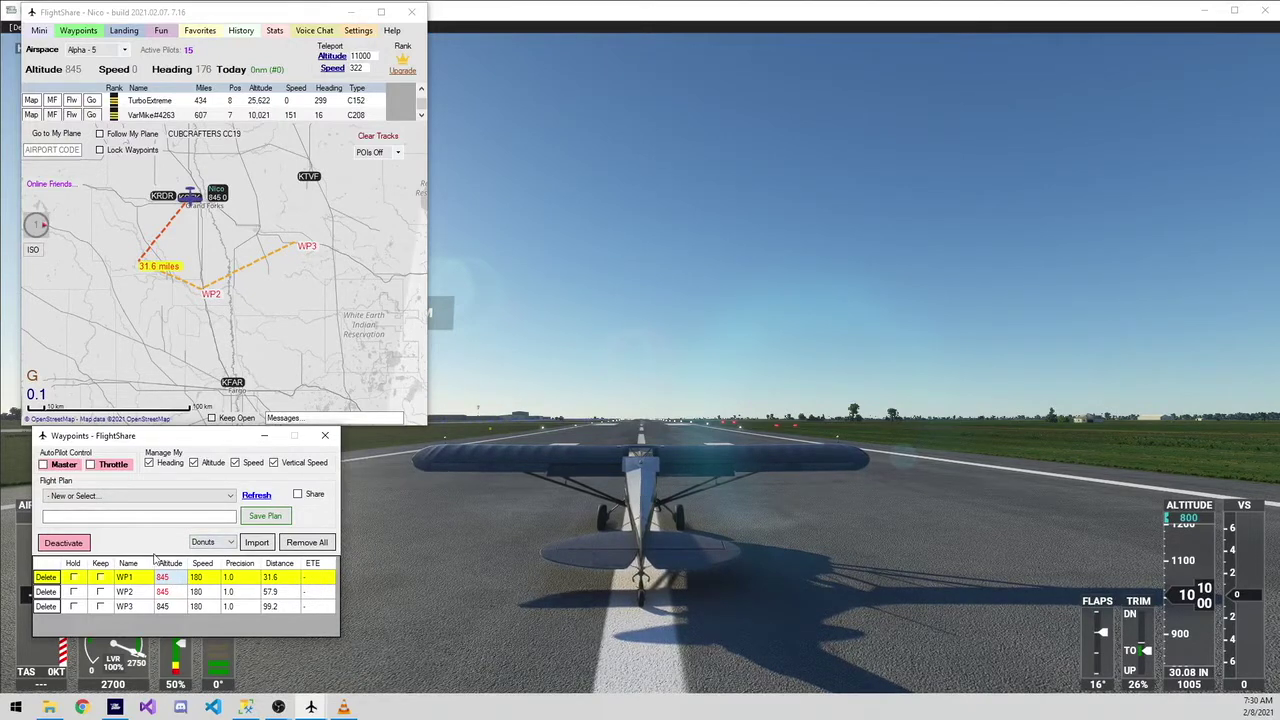
pyautogui.click(174, 579)
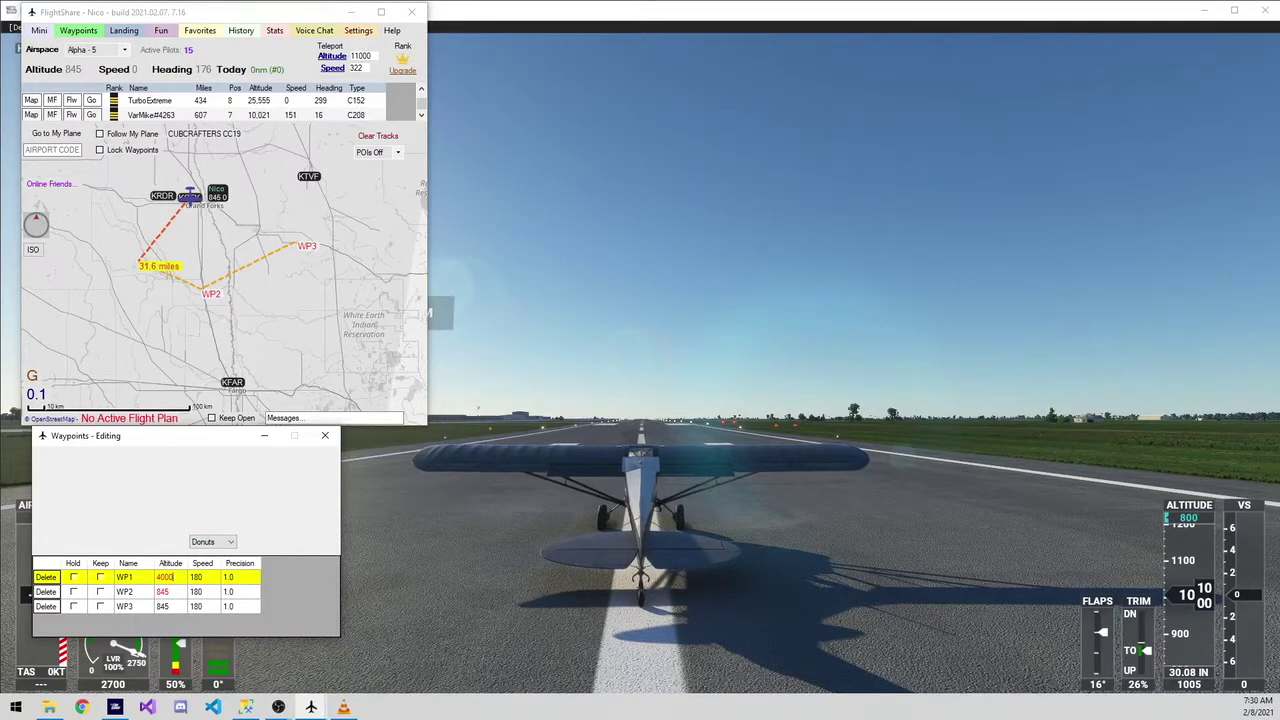
pyautogui.press('Return')
pyautogui.click(180, 590)
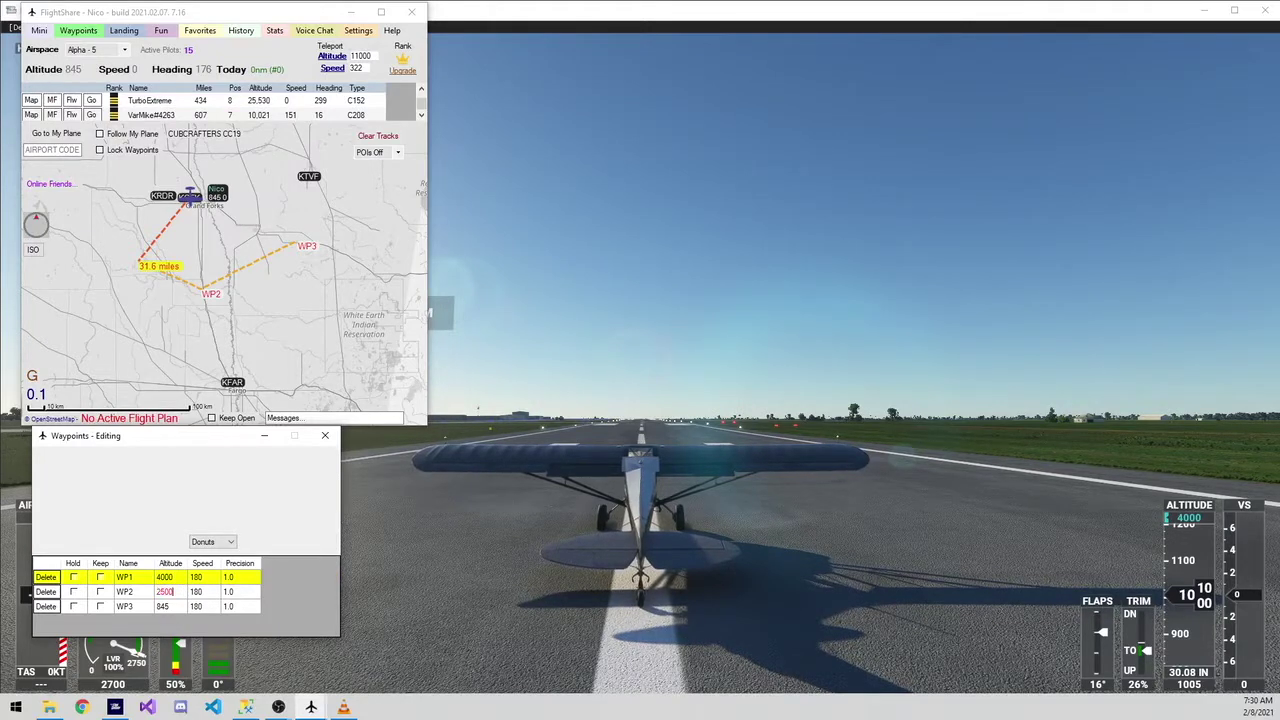
pyautogui.press('Return')
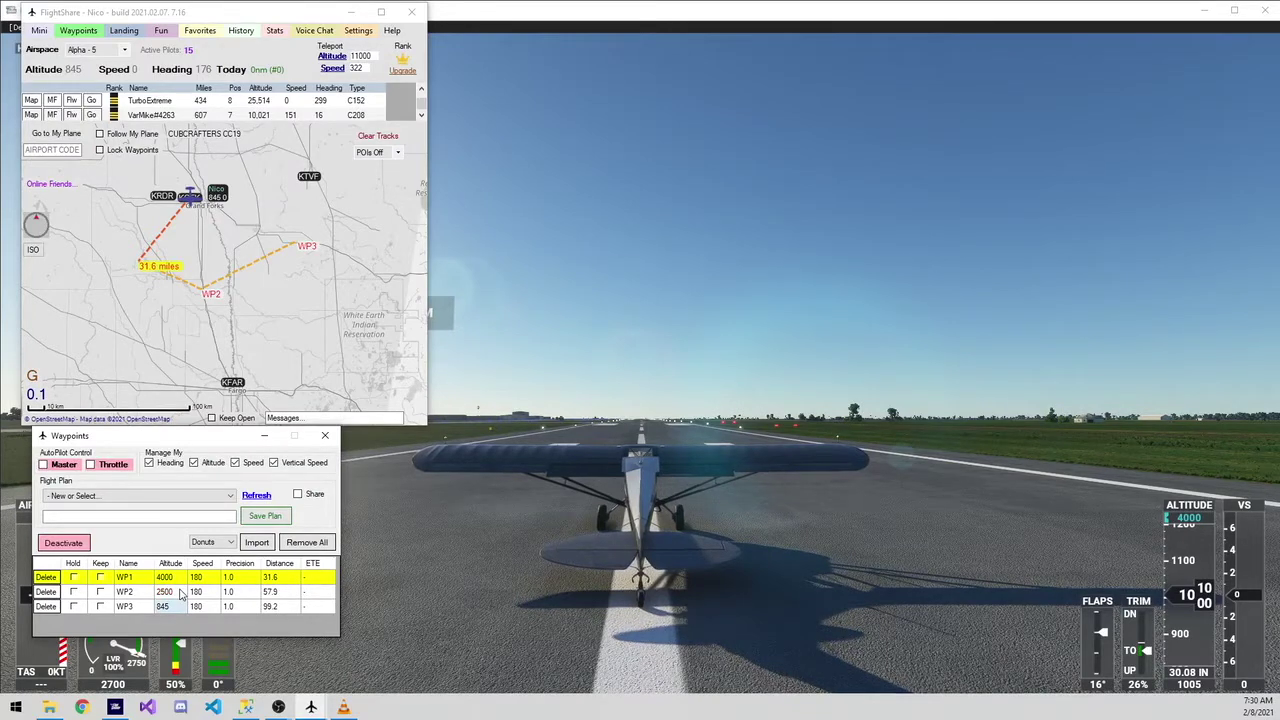
pyautogui.write('3500')
pyautogui.press('Return')
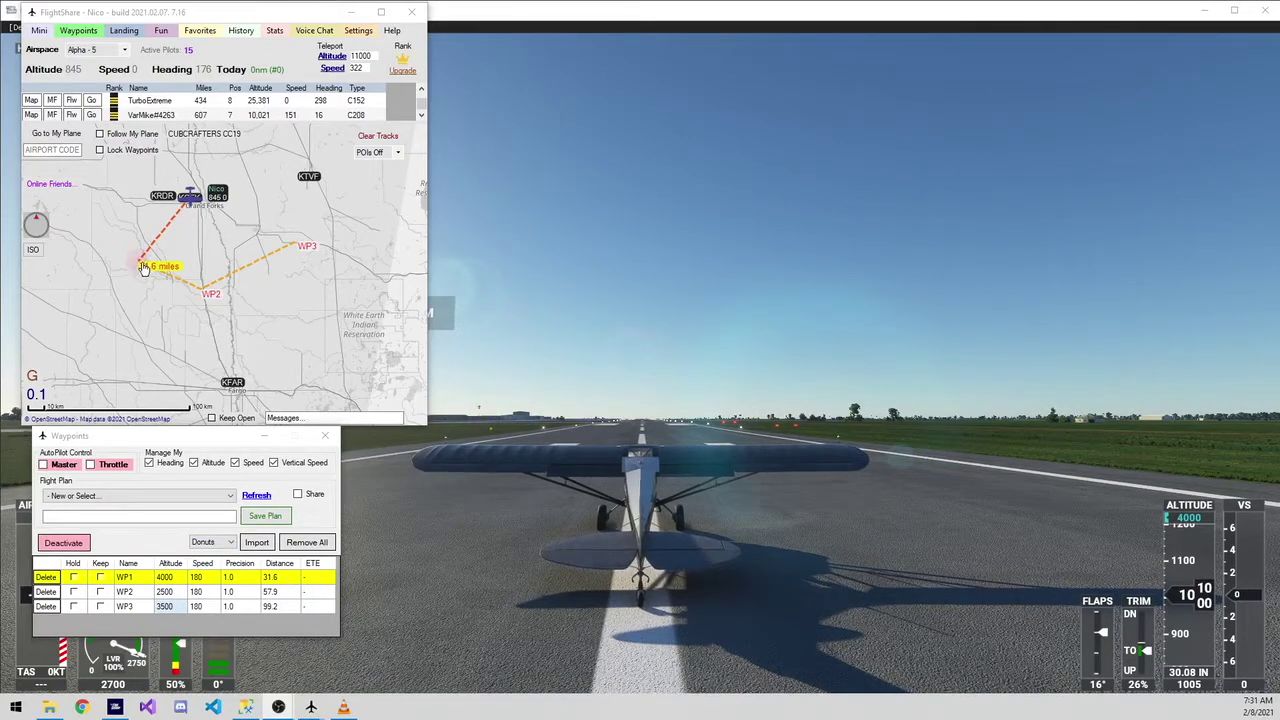
# Move the waypoints closer to Grand Forks on the map, with WP1 about 22 miles away and WP3 about 72 miles along the route.
pyautogui.moveTo(143, 267)
pyautogui.mouseDown()
pyautogui.moveTo(172, 254)
pyautogui.moveTo(208, 281)
pyautogui.mouseUp()
pyautogui.moveTo(307, 248); pyautogui.dragTo(282, 236)
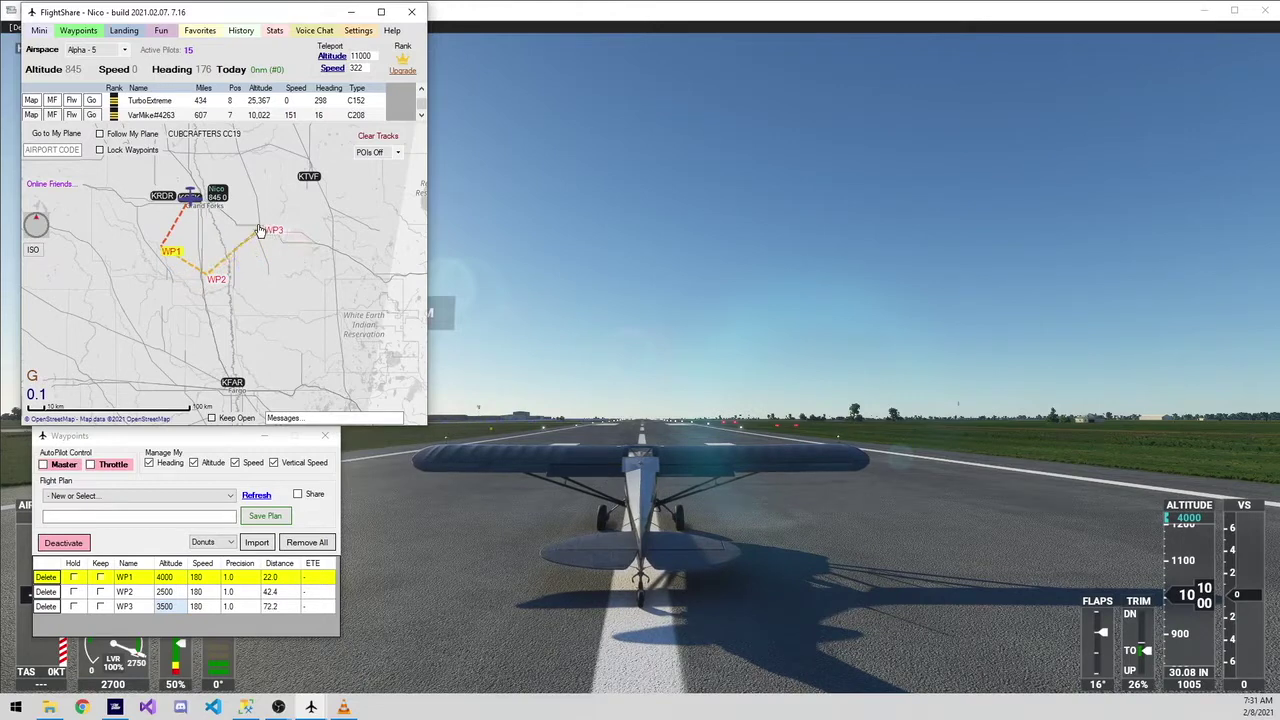
pyautogui.scroll(1, 208, 224)
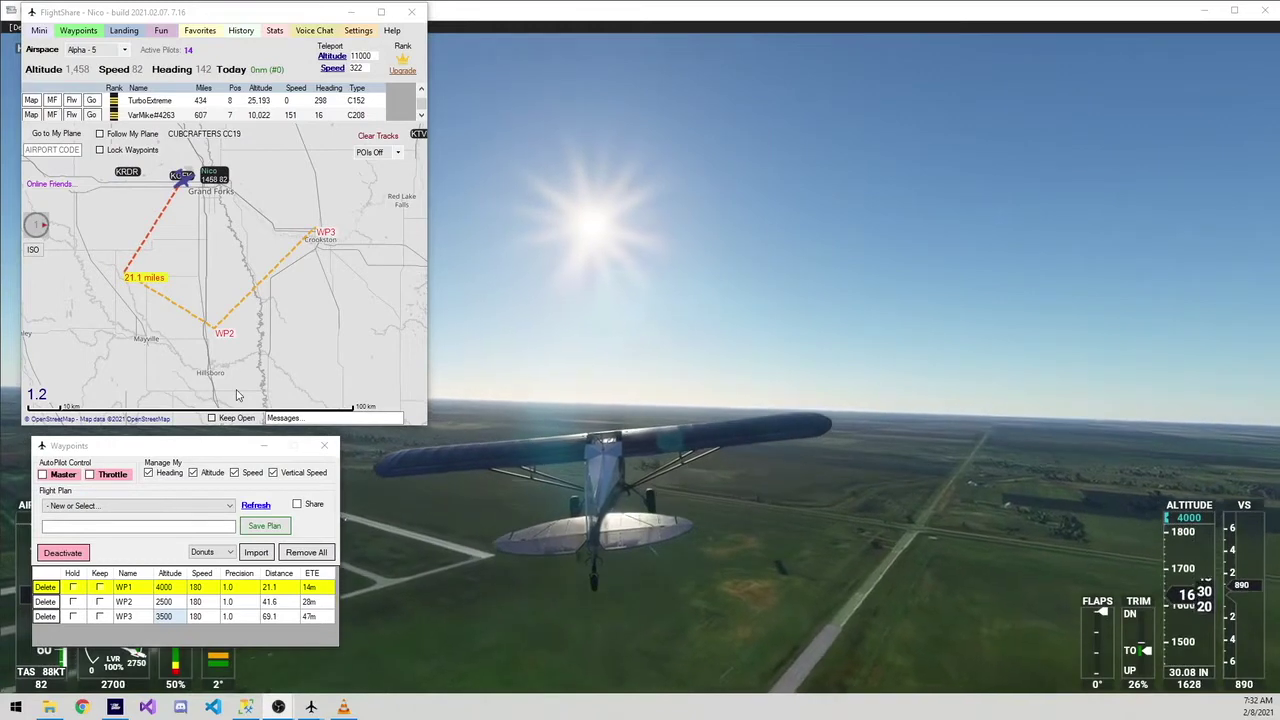
# Switch to the cockpit view and back to the external view, and turn on the autopilot master control for the waypoints.
pyautogui.press('End')
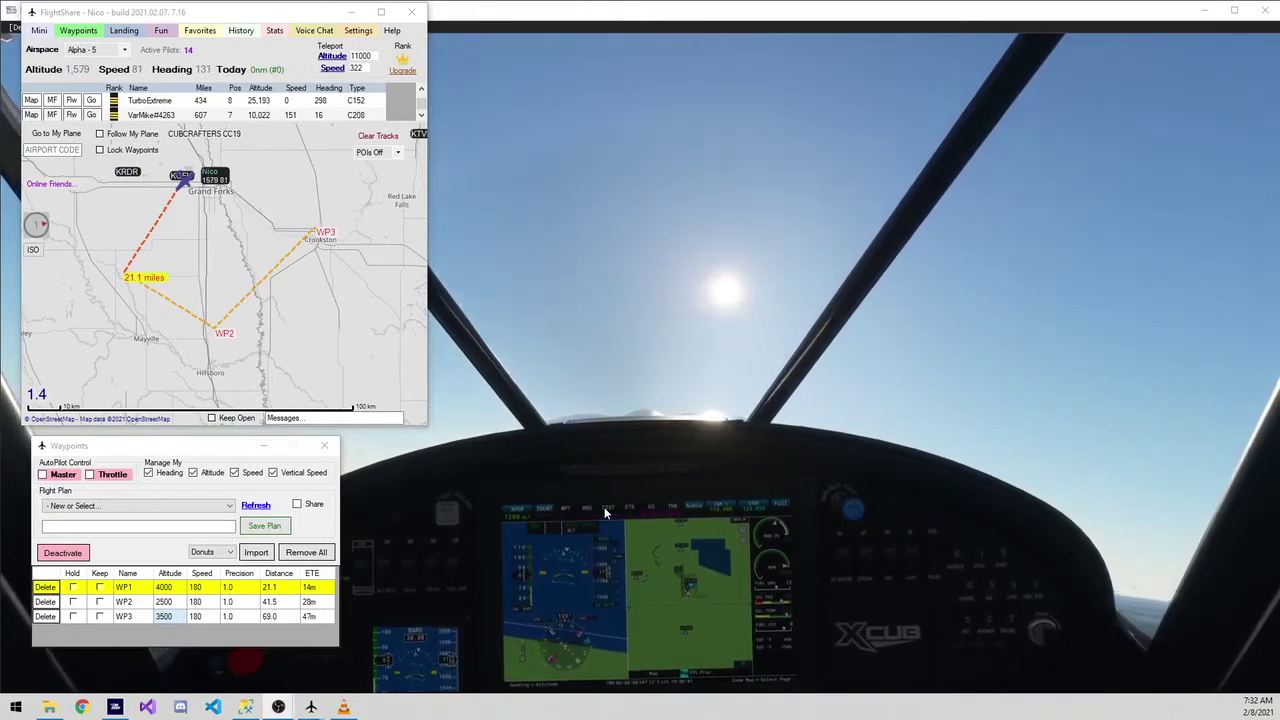
pyautogui.press('End')
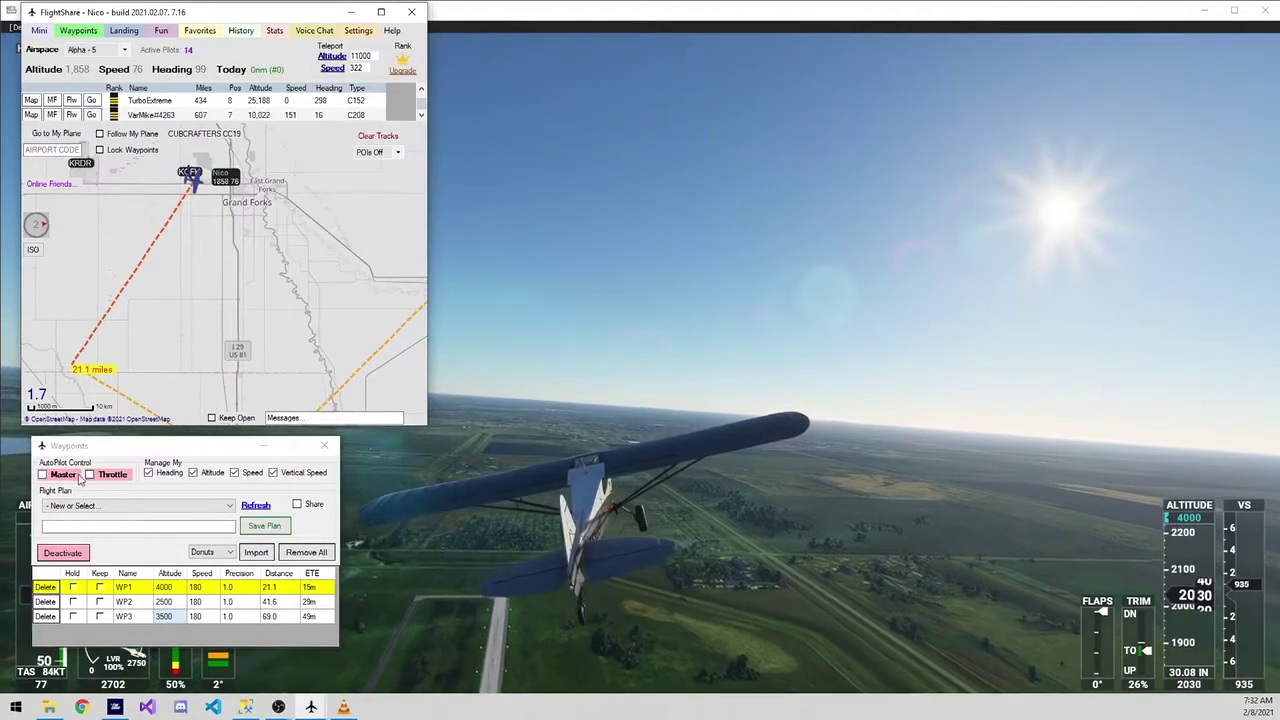
pyautogui.click(66, 475)
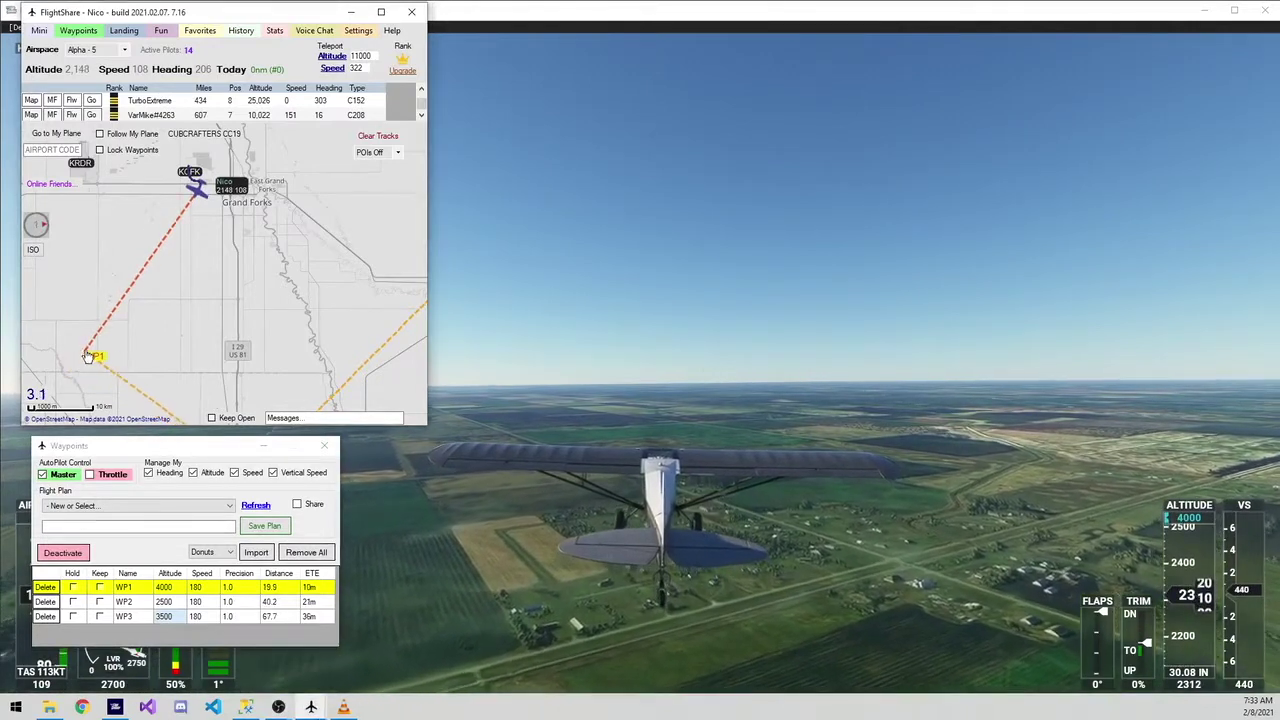
# Move WP1 eastward on the map so it lies due south of the plane, about 11.8 miles away.
pyautogui.moveTo(95, 341)
pyautogui.mouseDown()
pyautogui.moveTo(121, 314)
pyautogui.moveTo(196, 323)
pyautogui.mouseUp()
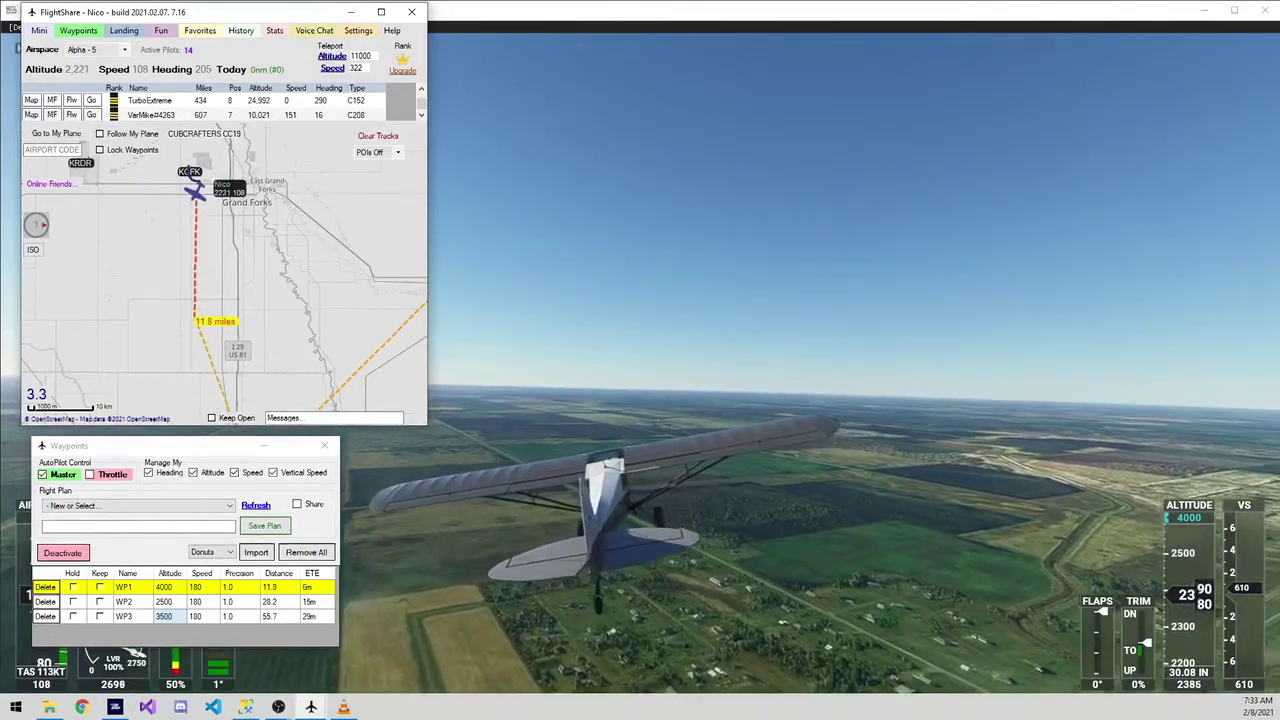
pyautogui.click(474, 350)
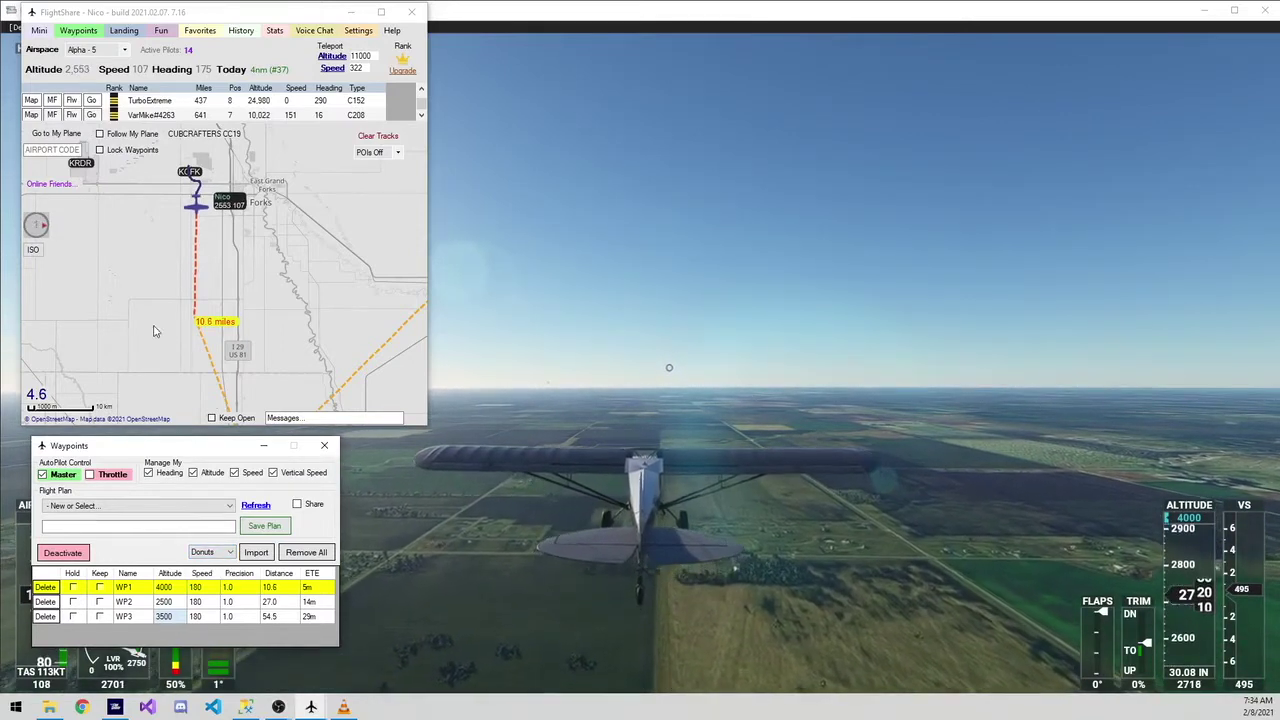
# Delete WP1 from the route and move WP2 north on the map, to about 15.7 miles from the plane.
pyautogui.moveTo(157, 355); pyautogui.dragTo(110, 318)
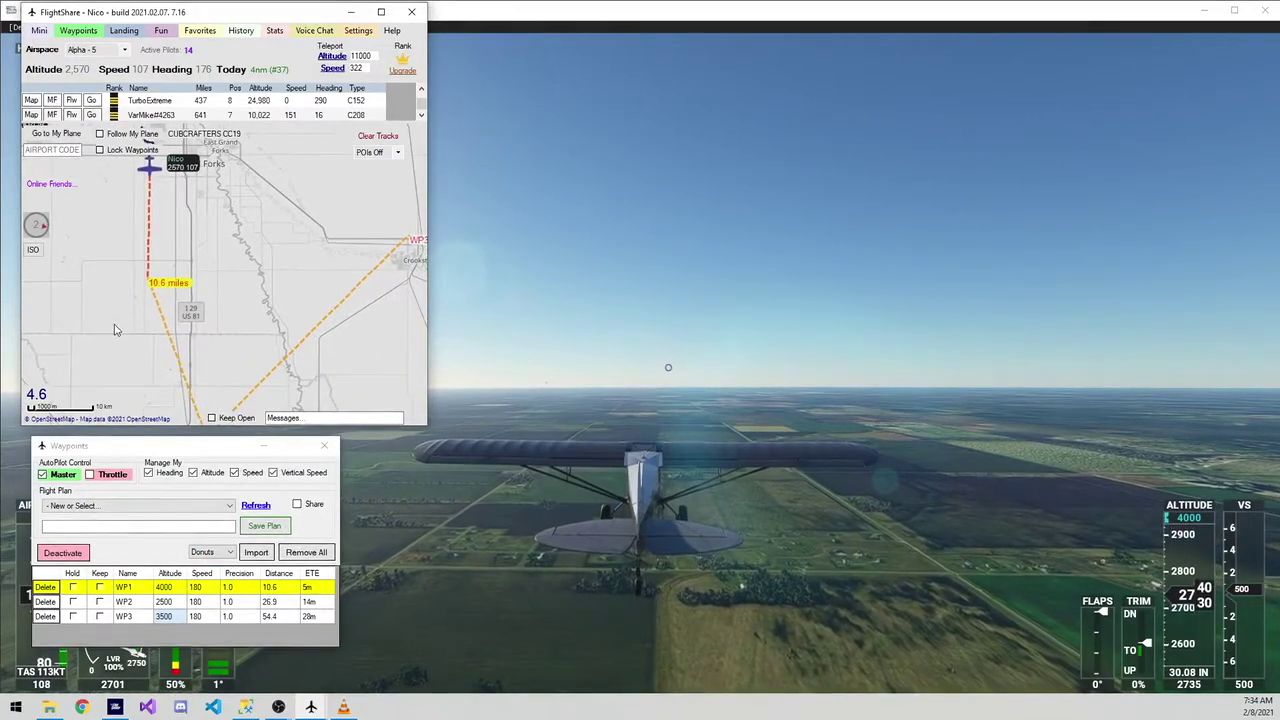
pyautogui.scroll(-1, 114, 330)
pyautogui.scroll(1, 199, 268)
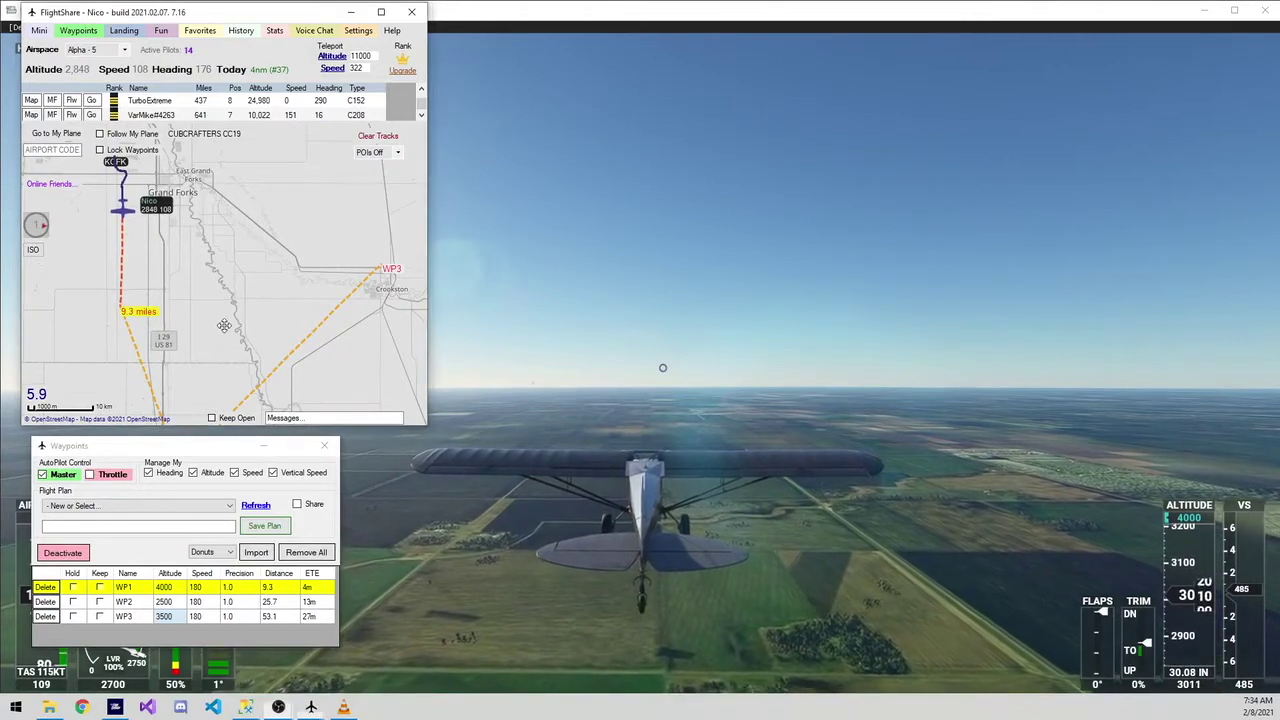
pyautogui.moveTo(223, 333); pyautogui.dragTo(230, 269)
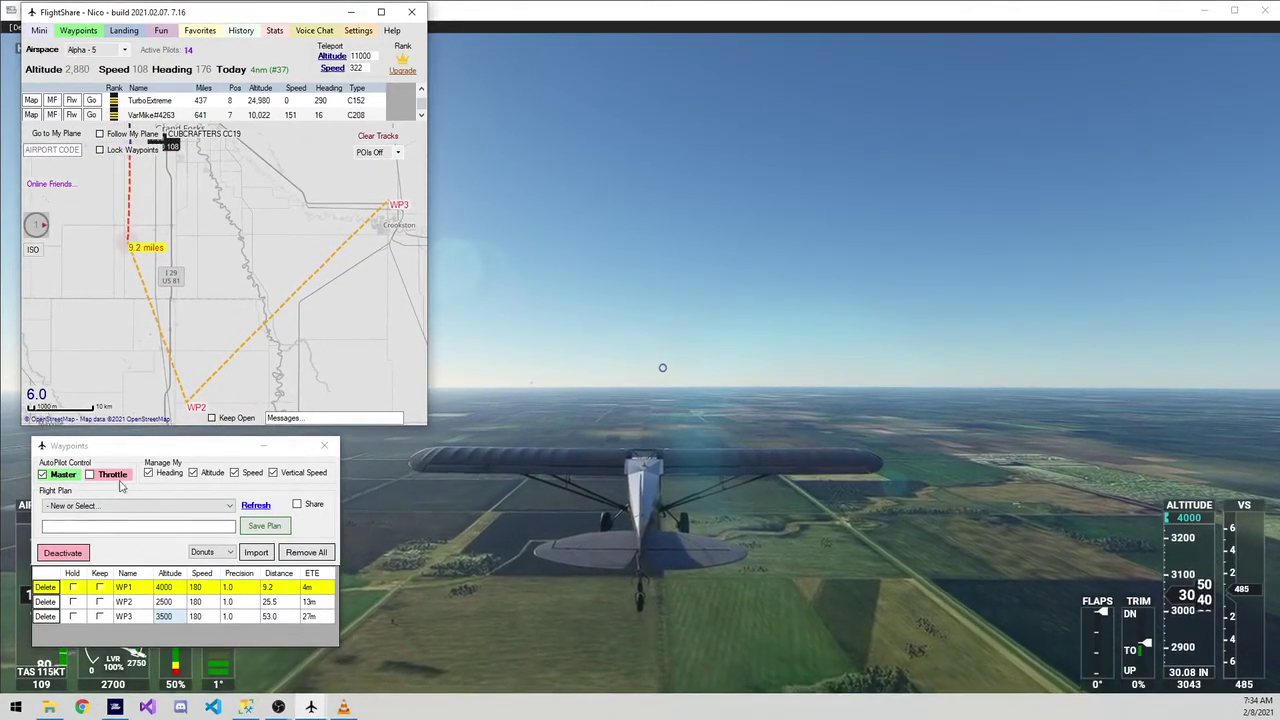
pyautogui.click(45, 588)
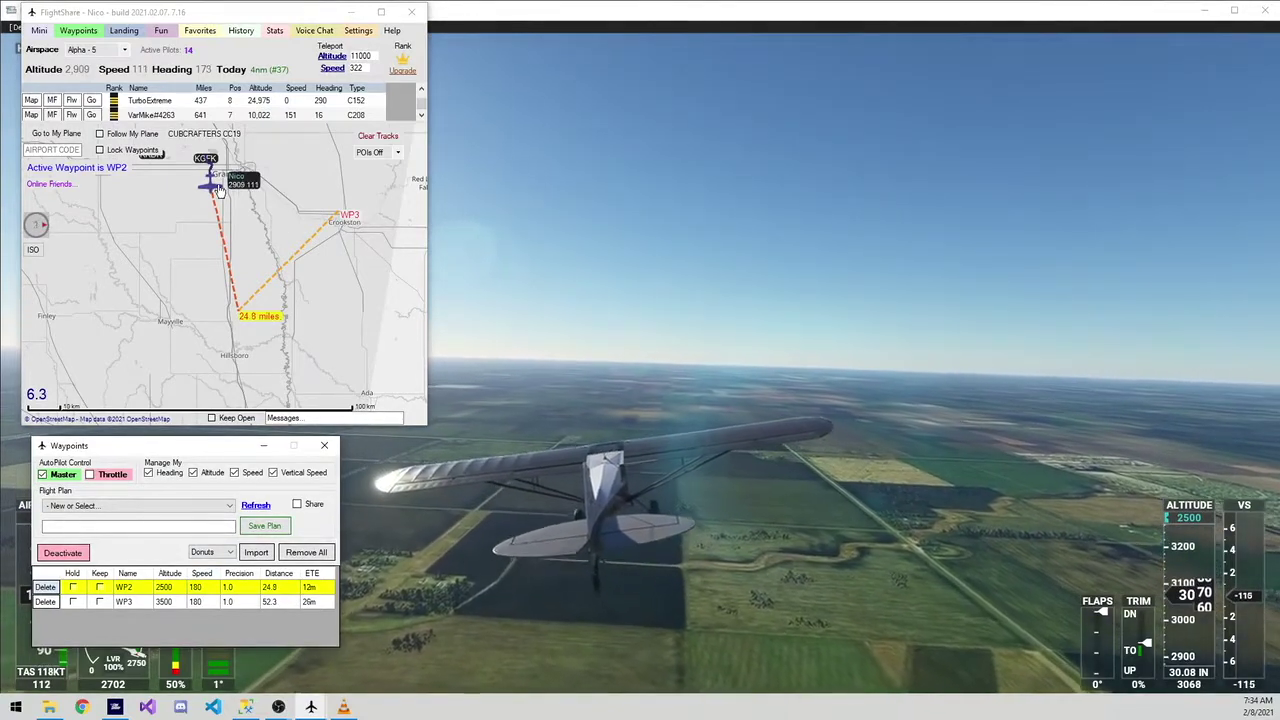
pyautogui.moveTo(237, 308); pyautogui.dragTo(223, 250)
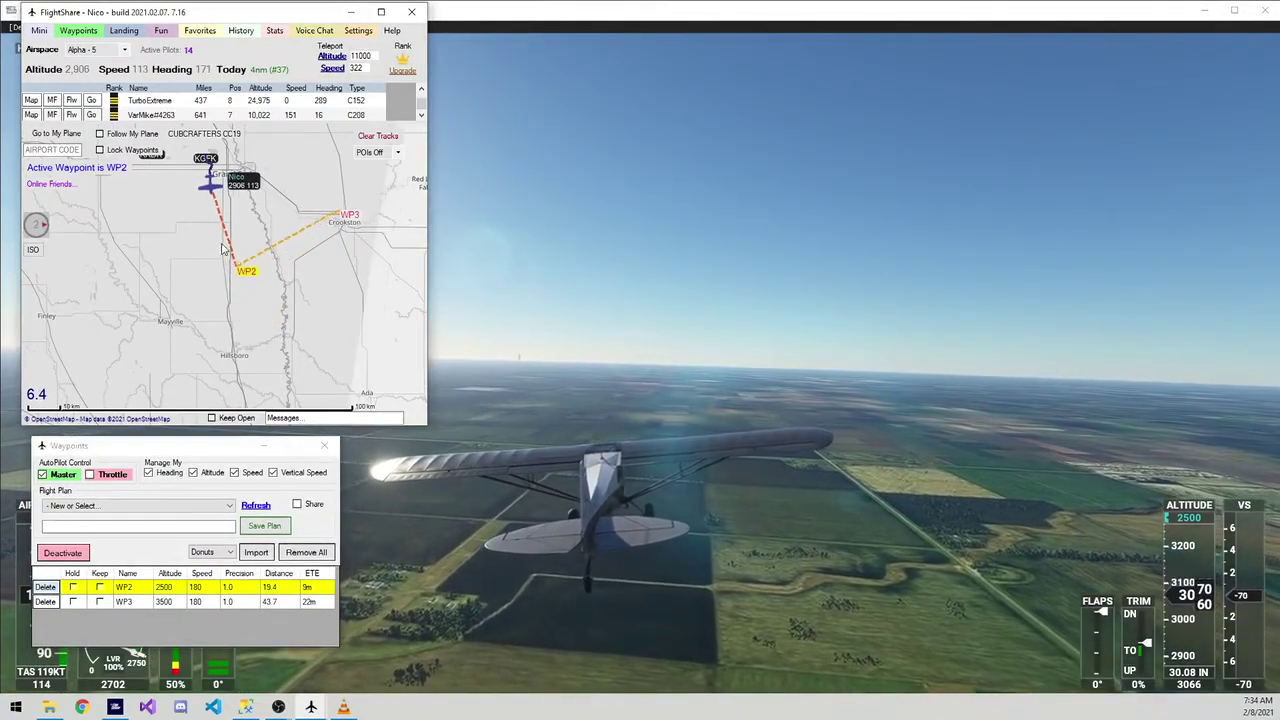
pyautogui.scroll(2, 250, 270)
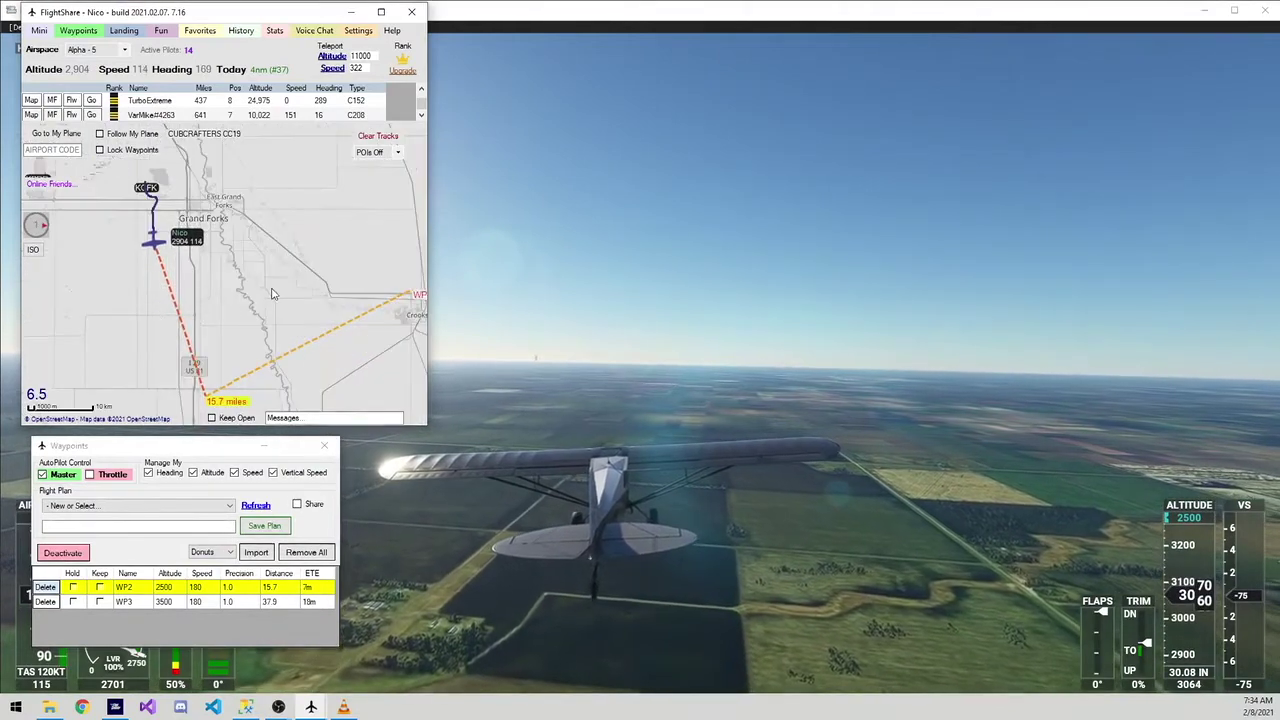
# Rename waypoint WP2 as Turn and WP3 as Descent in the waypoint list.
pyautogui.click(141, 589)
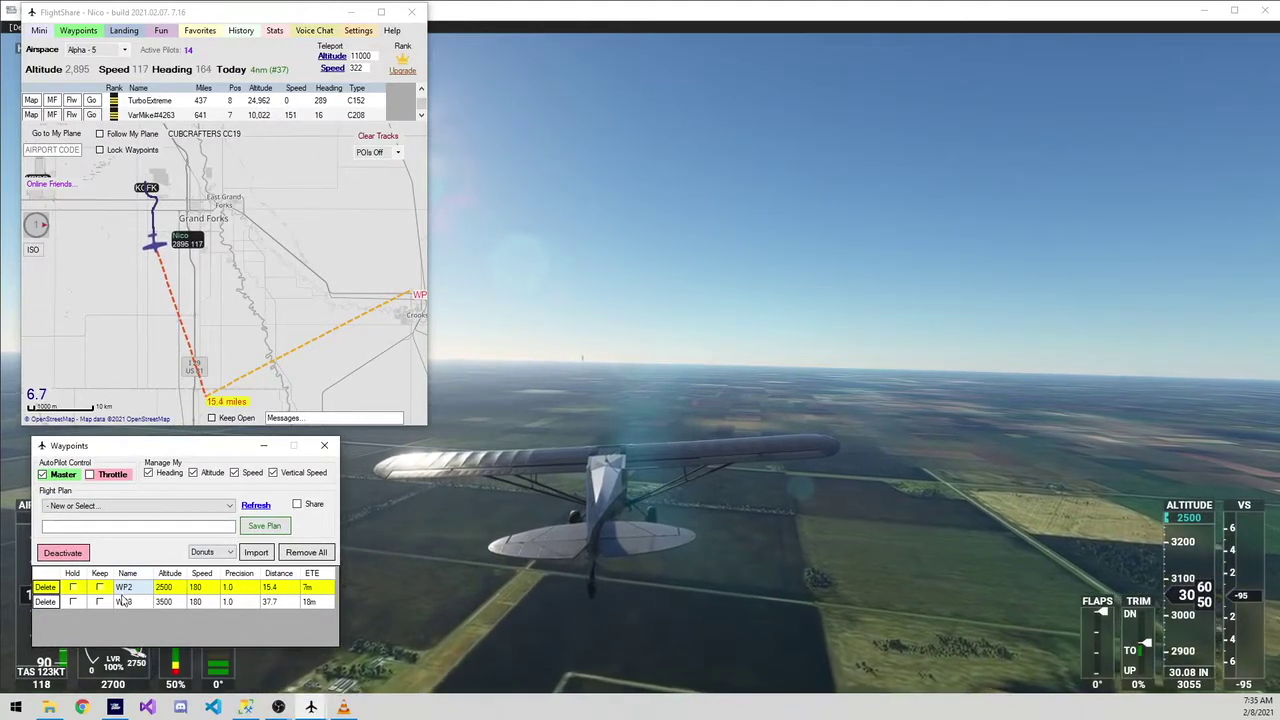
pyautogui.doubleClick(147, 587)
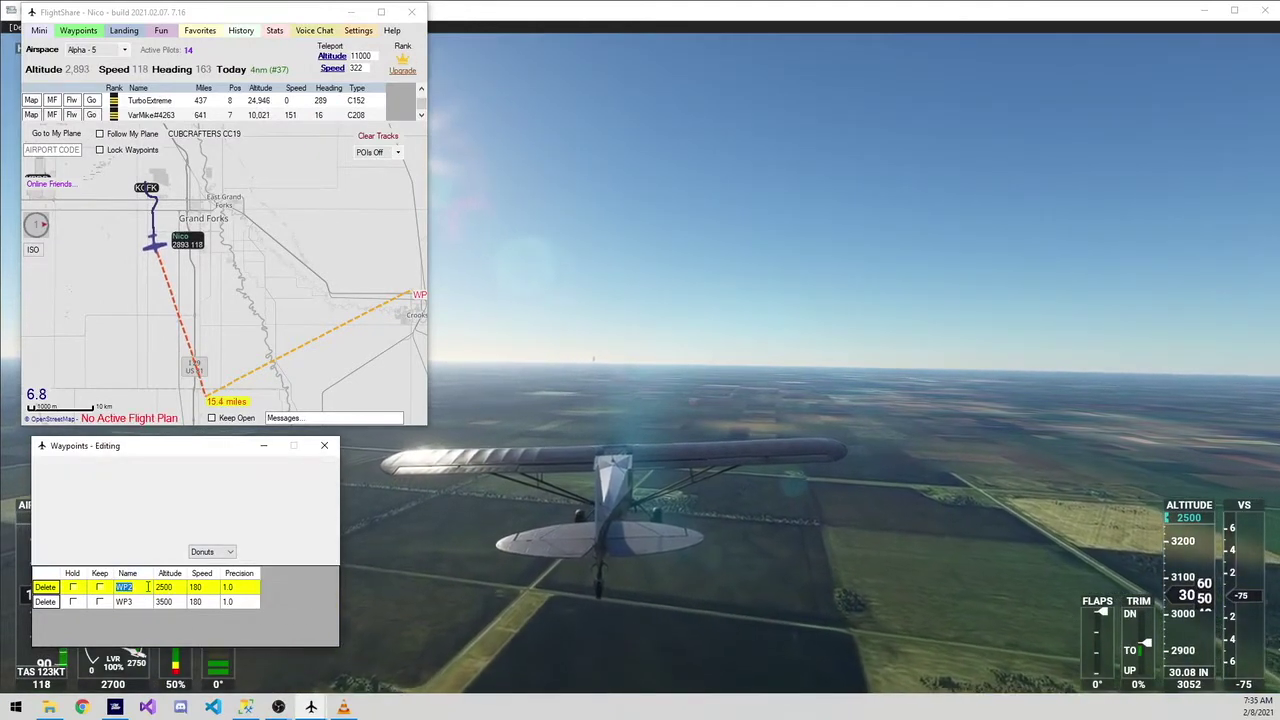
pyautogui.write('Tul')
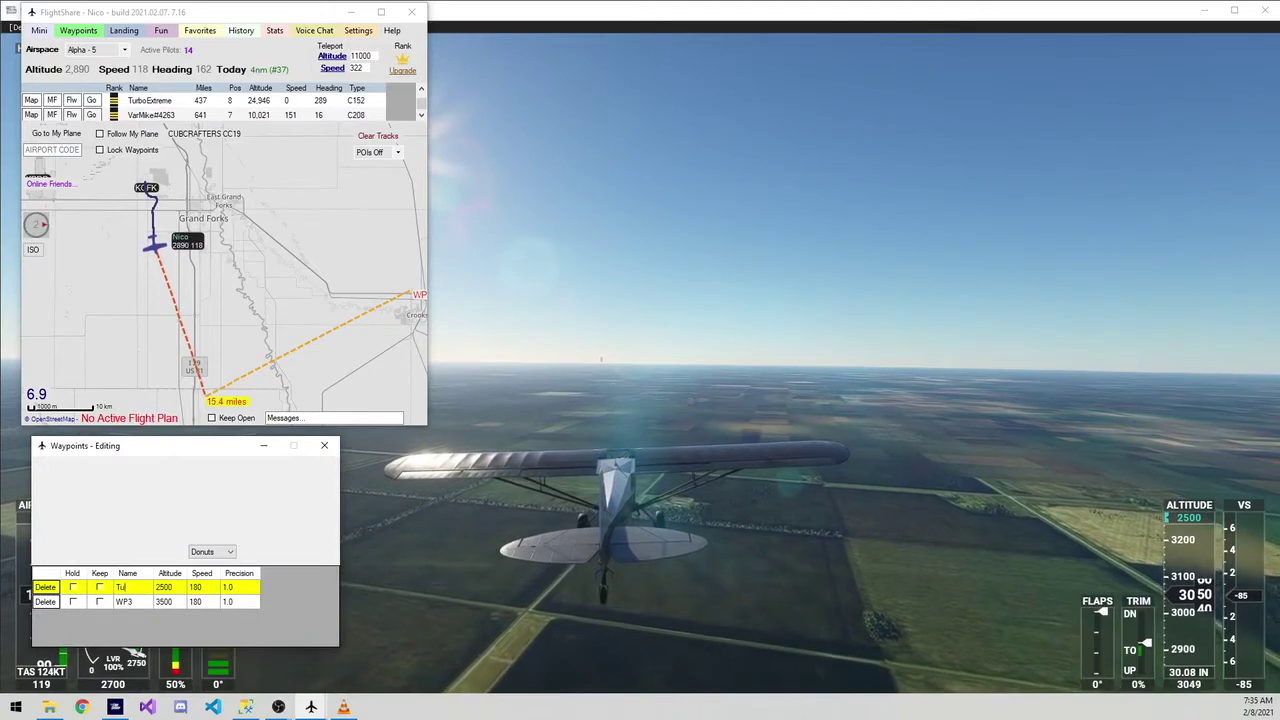
pyautogui.write('n')
pyautogui.press('Return')
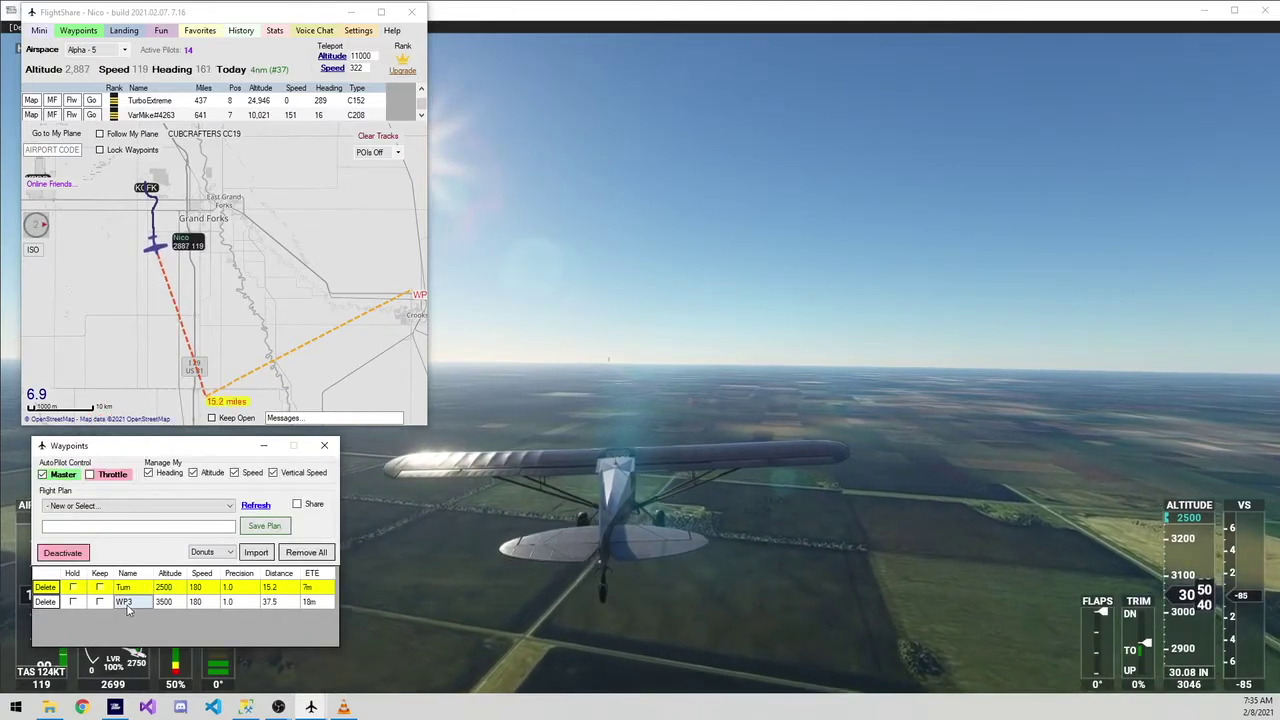
pyautogui.click(125, 603)
pyautogui.write('Descent')
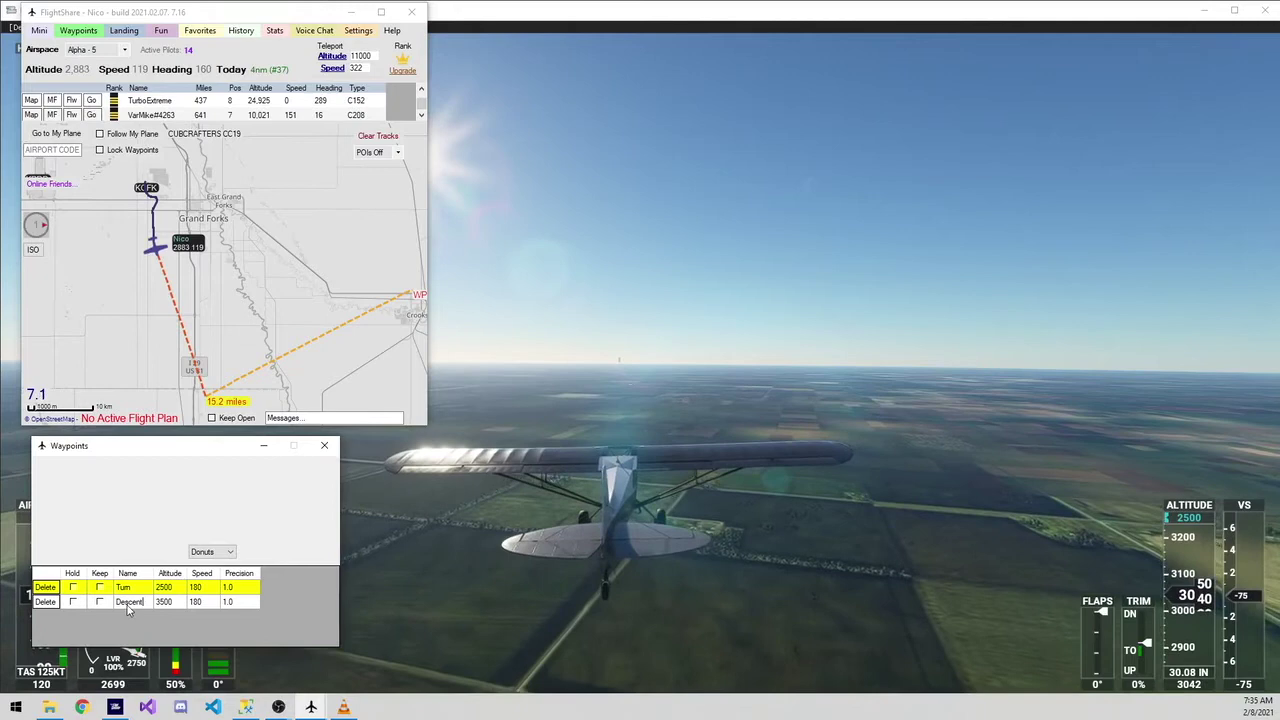
pyautogui.press('Return')
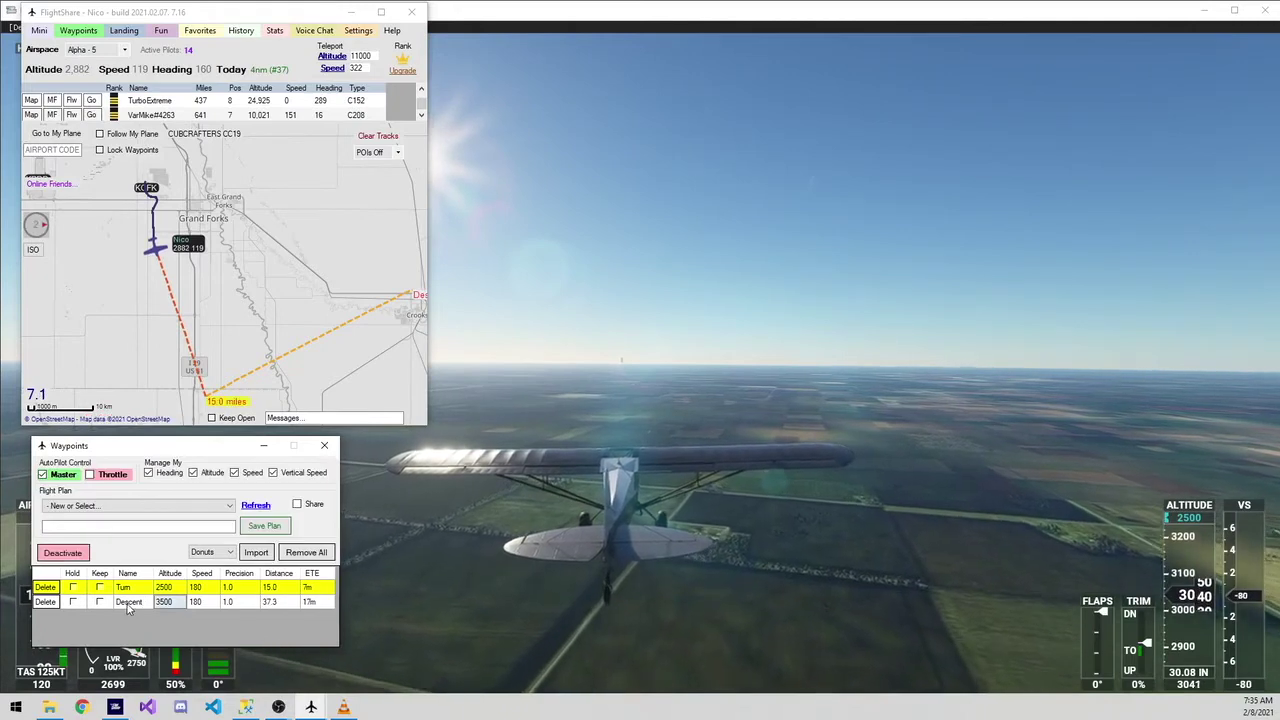
pyautogui.moveTo(290, 297); pyautogui.dragTo(243, 289)
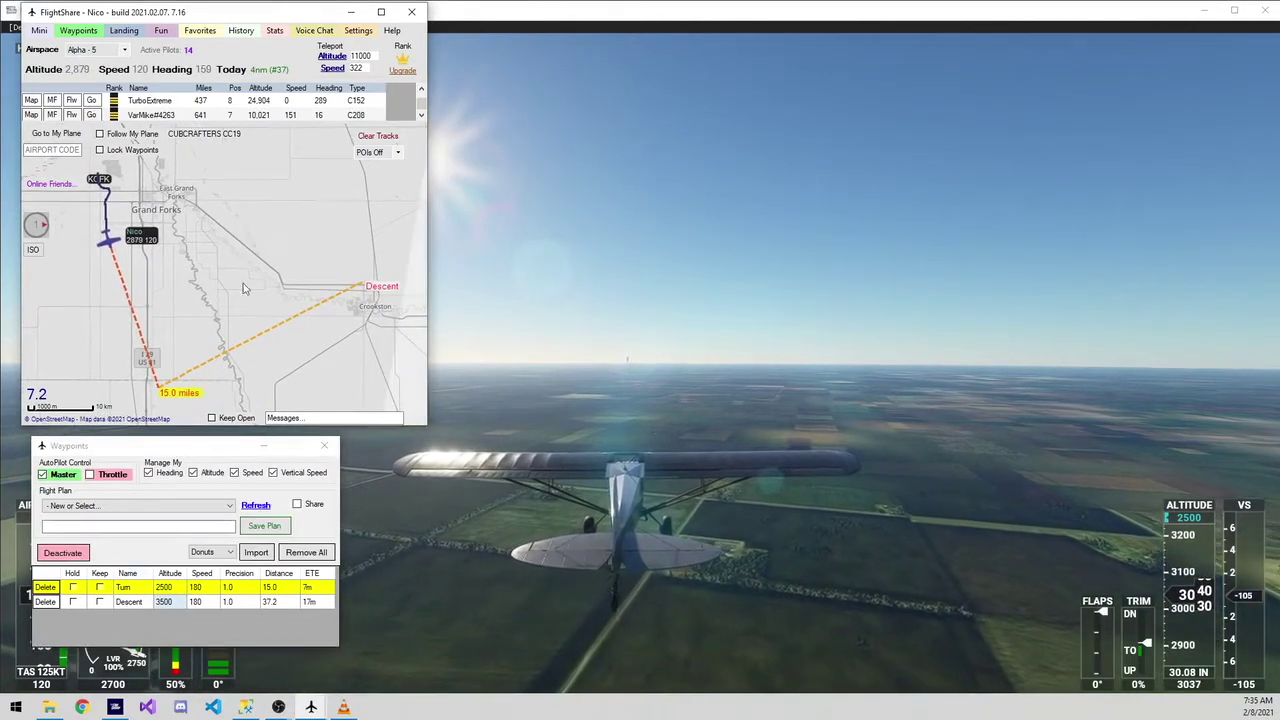
# Add waypoints northwest of Descent, north of East Grand Forks and southeast of Grand Forks, and enlarge the waypoint list to fit all five.
pyautogui.rightClick(166, 589)
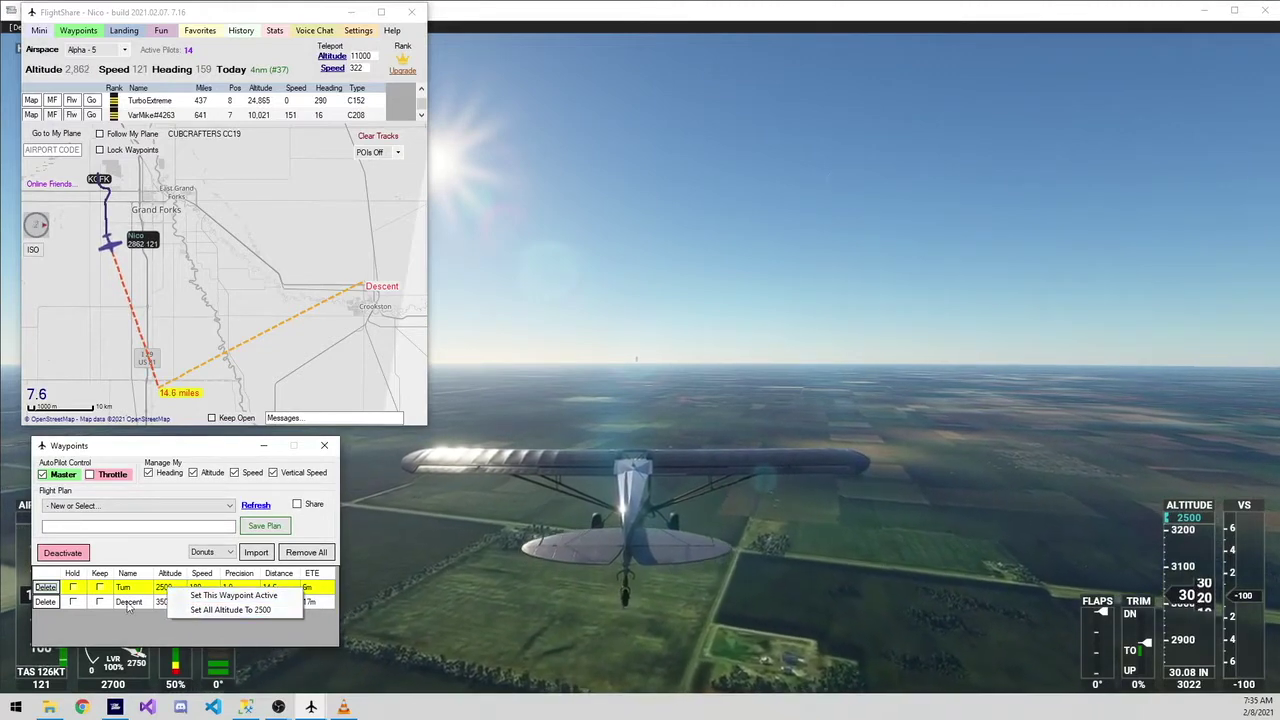
pyautogui.click(129, 603)
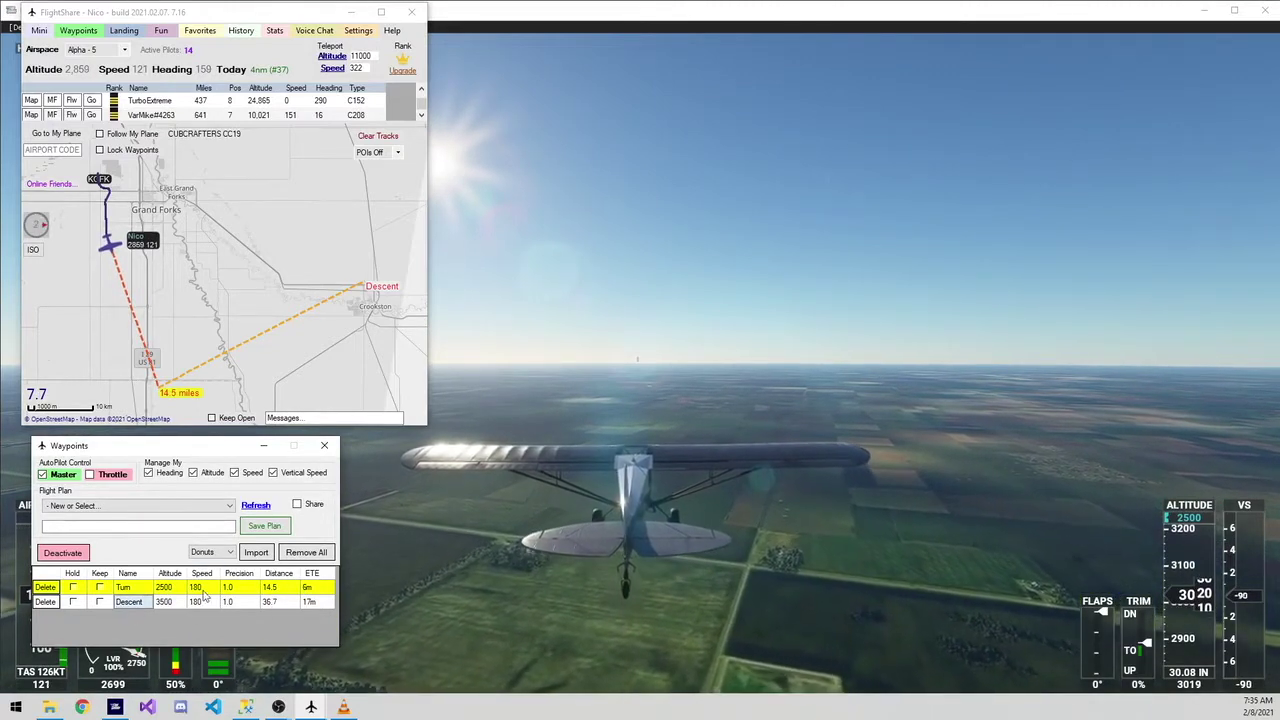
pyautogui.rightClick(262, 189)
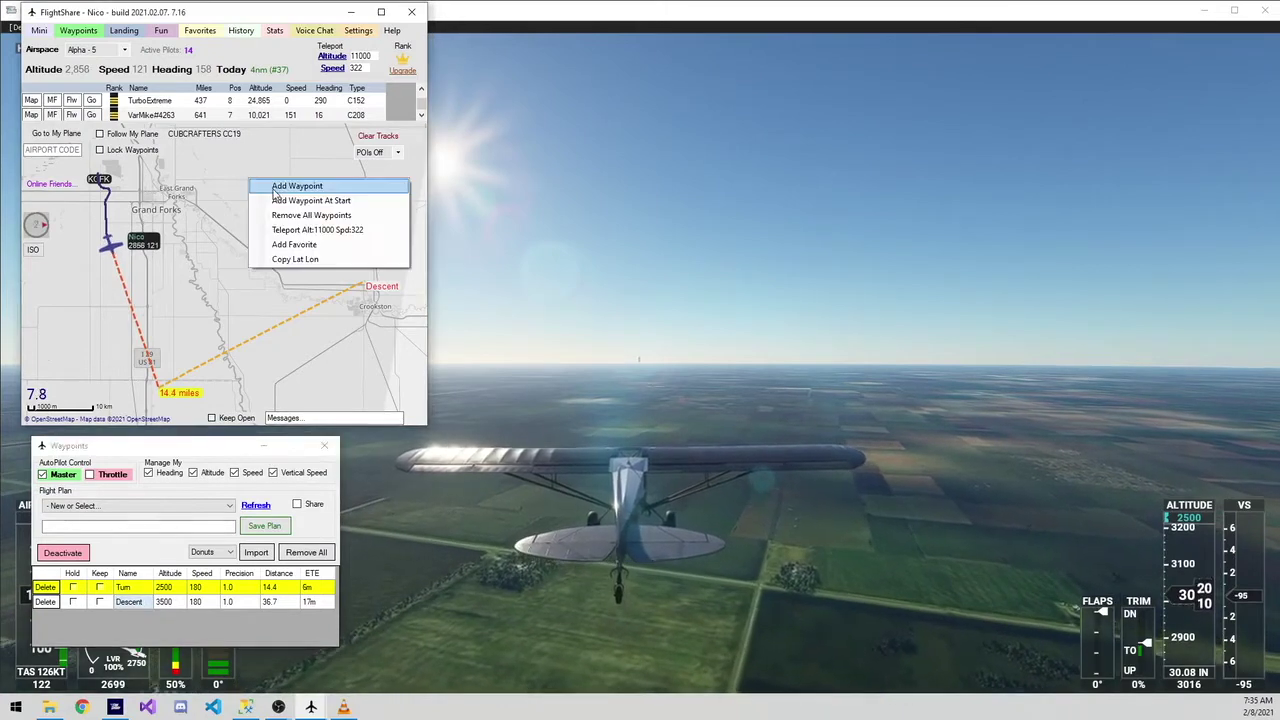
pyautogui.click(275, 196)
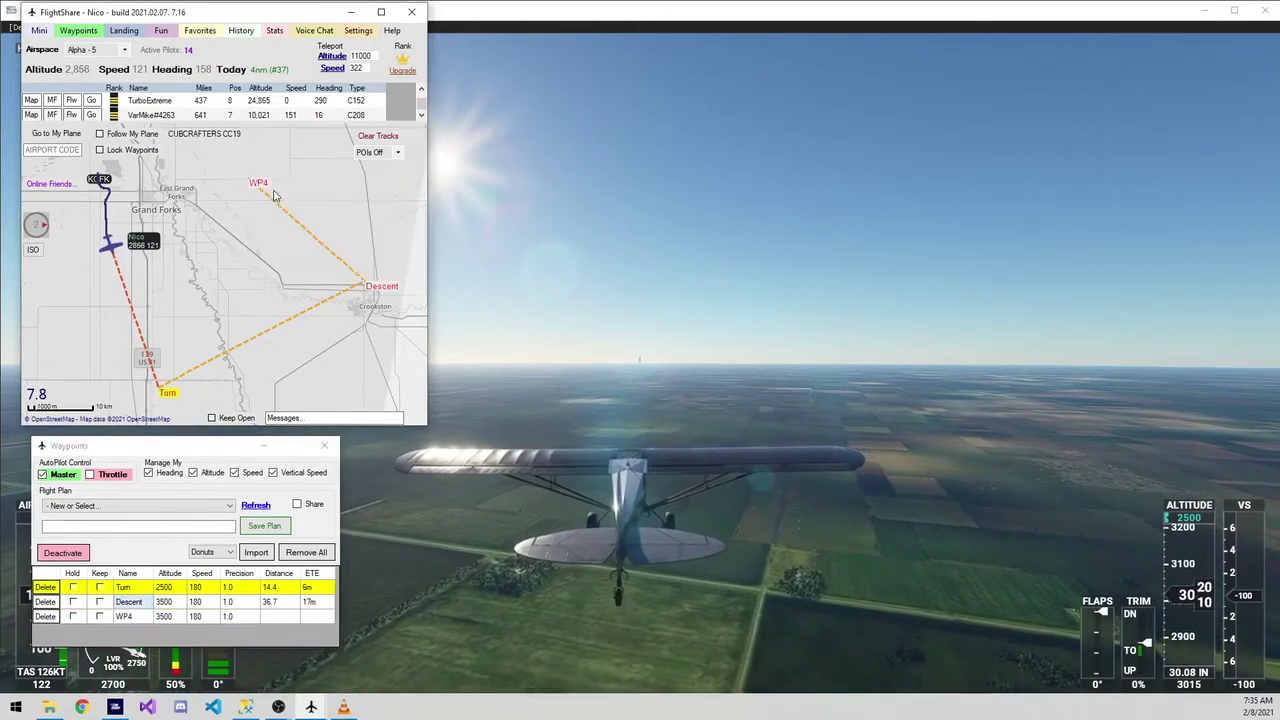
pyautogui.rightClick(184, 171)
pyautogui.click(200, 178)
pyautogui.rightClick(211, 247)
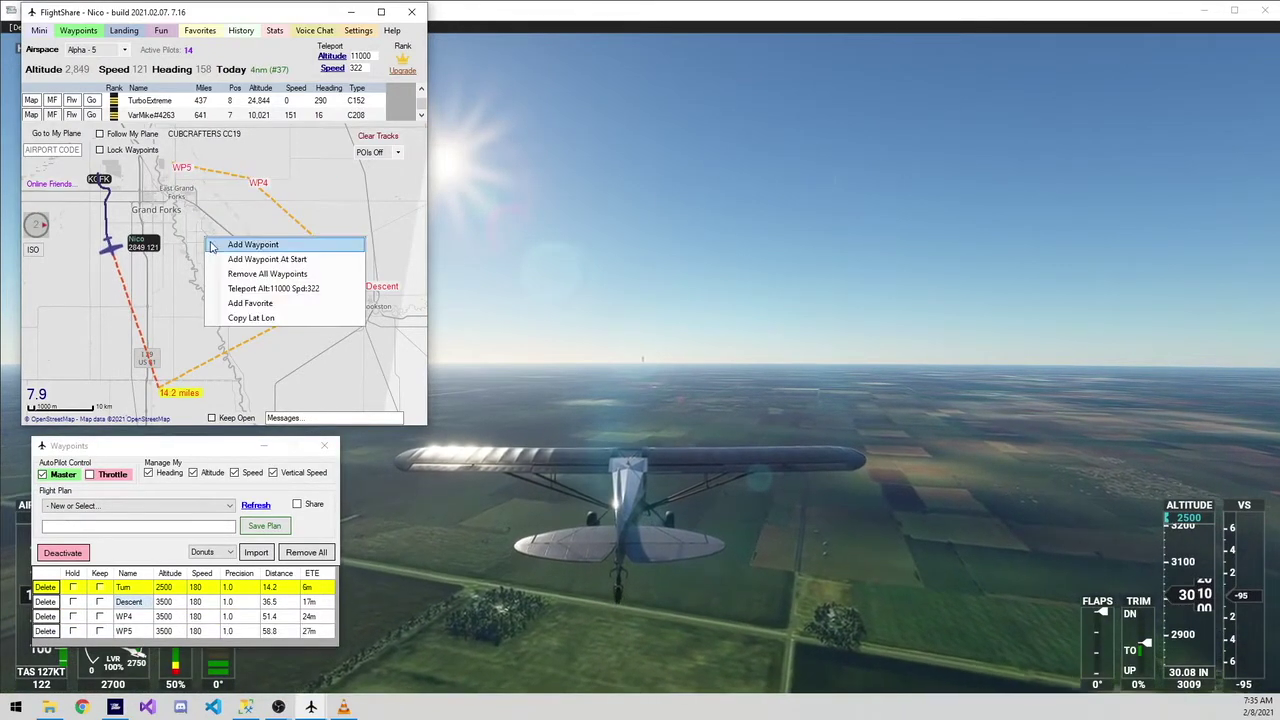
pyautogui.click(252, 245)
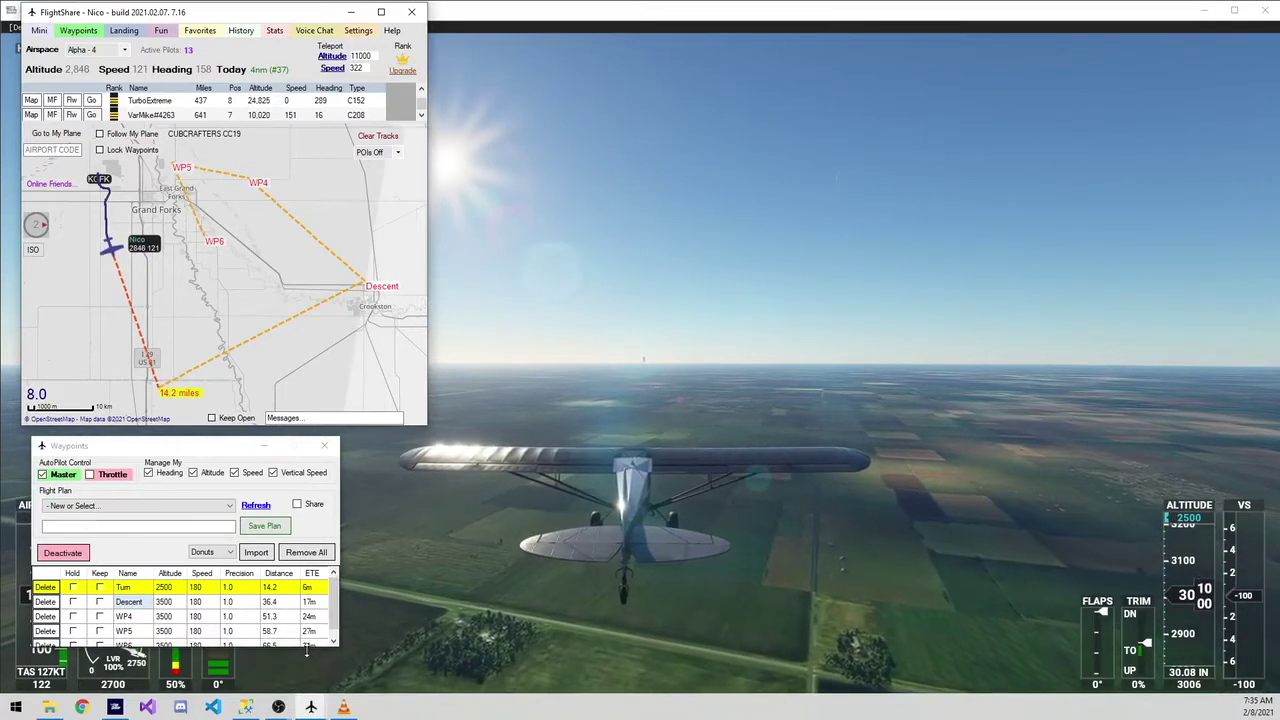
pyautogui.moveTo(311, 648); pyautogui.dragTo(290, 688)
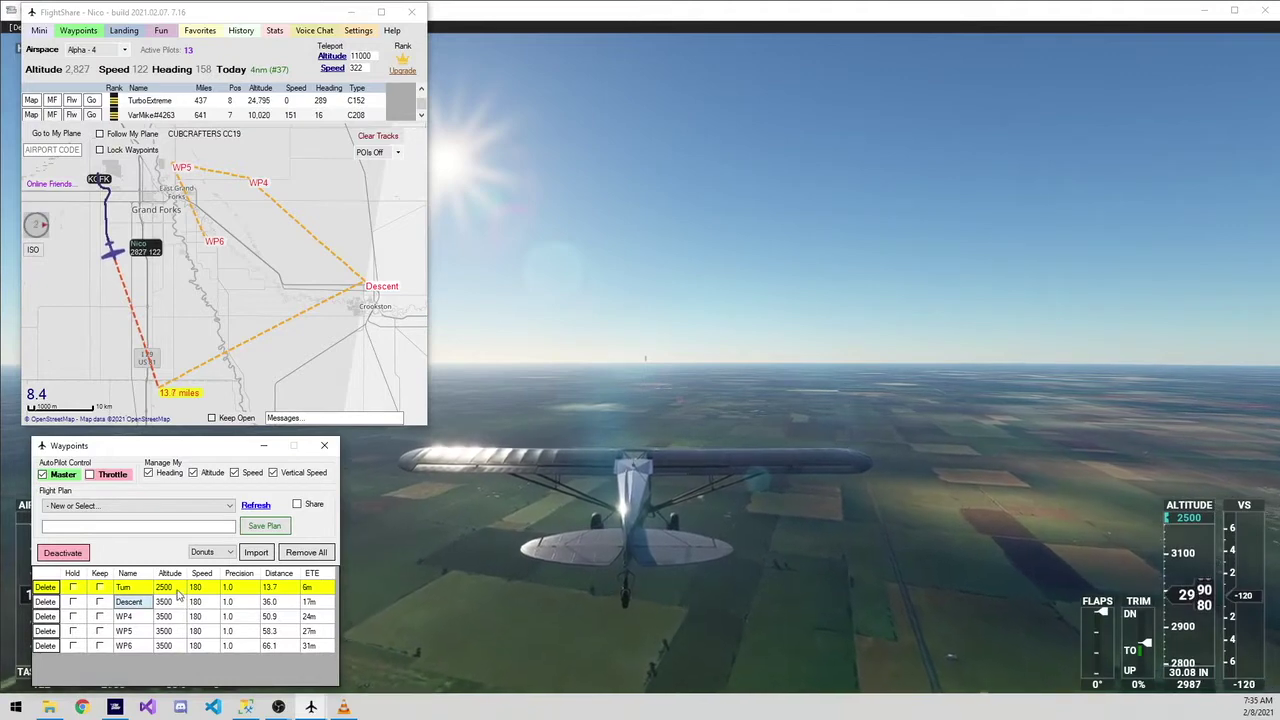
# Apply the Turn waypoint's altitude of 2500 to all waypoints in the list.
pyautogui.rightClick(199, 590)
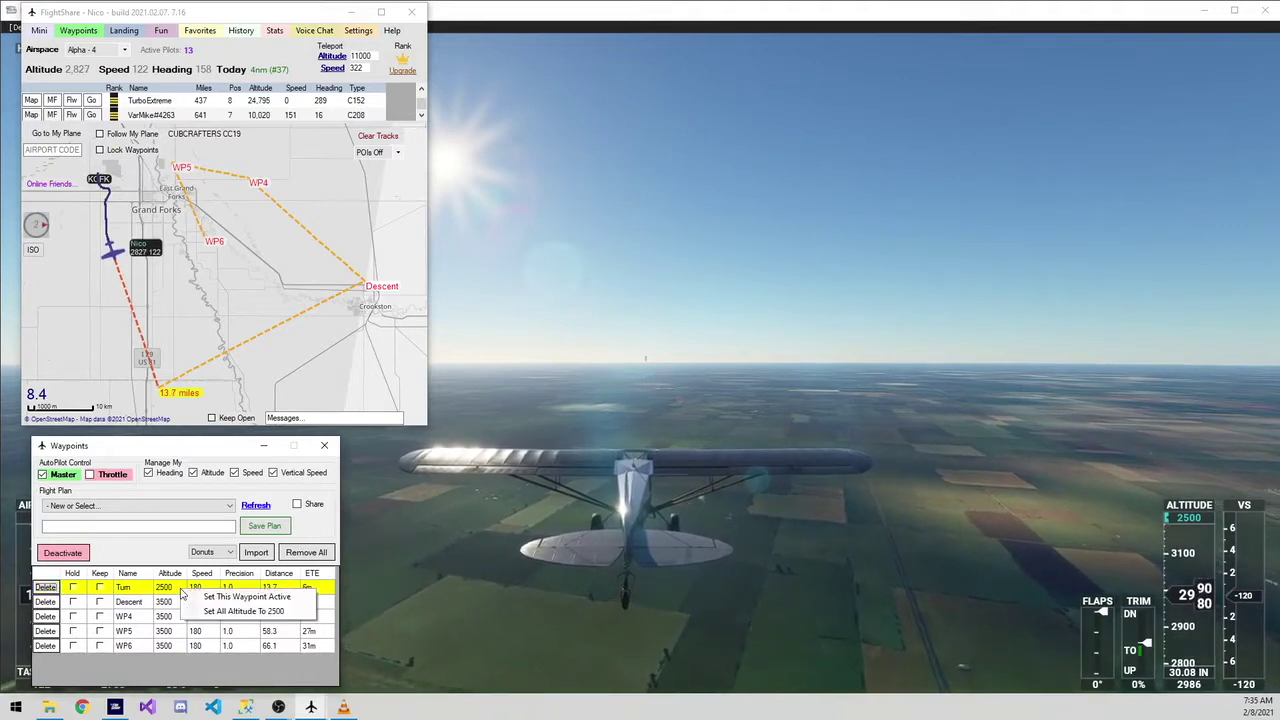
pyautogui.click(258, 611)
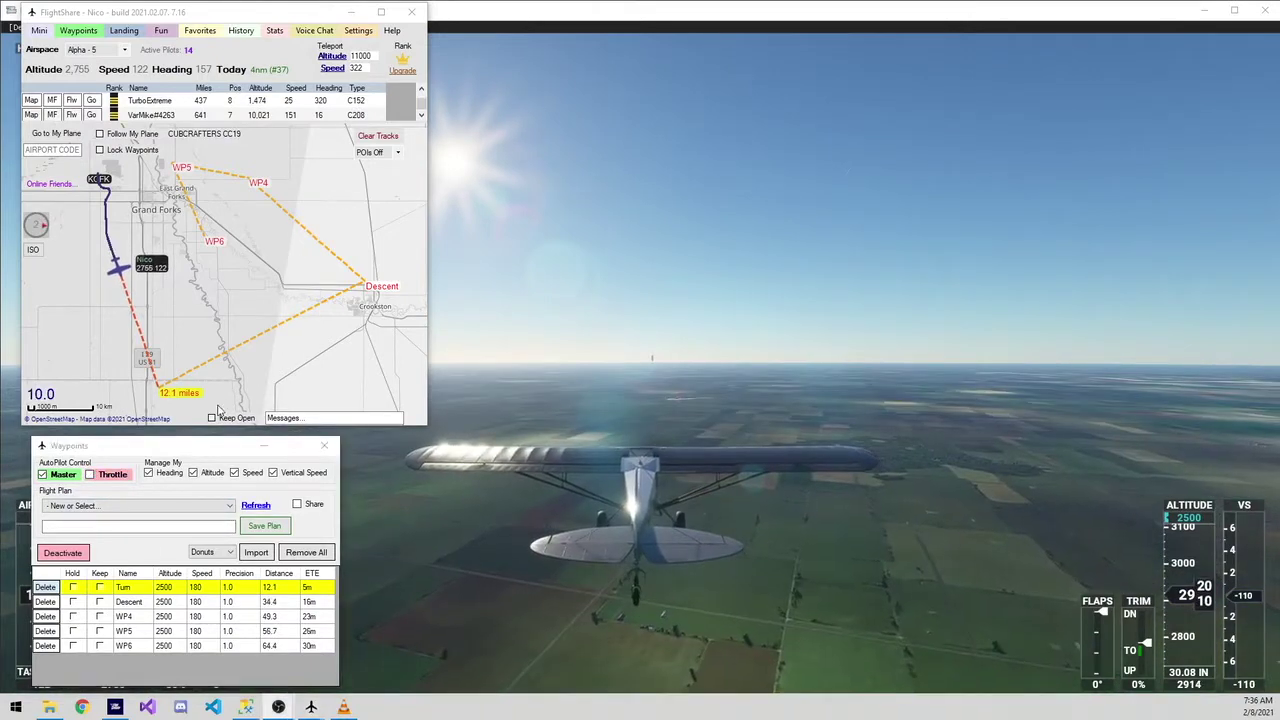
pyautogui.click(456, 566)
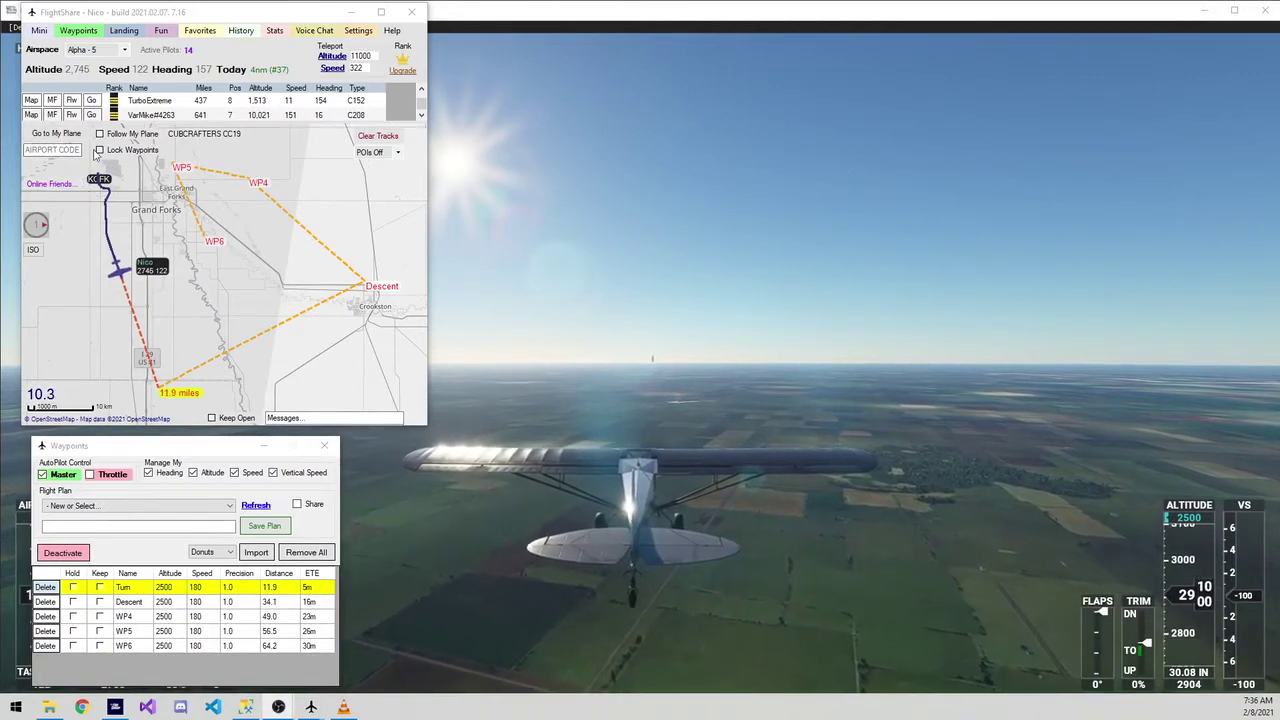
# Pan the map away toward Mayville and Hillsboro, and recenter it on the plane.
pyautogui.moveTo(342, 291); pyautogui.dragTo(360, 178)
pyautogui.moveTo(296, 305); pyautogui.dragTo(313, 194)
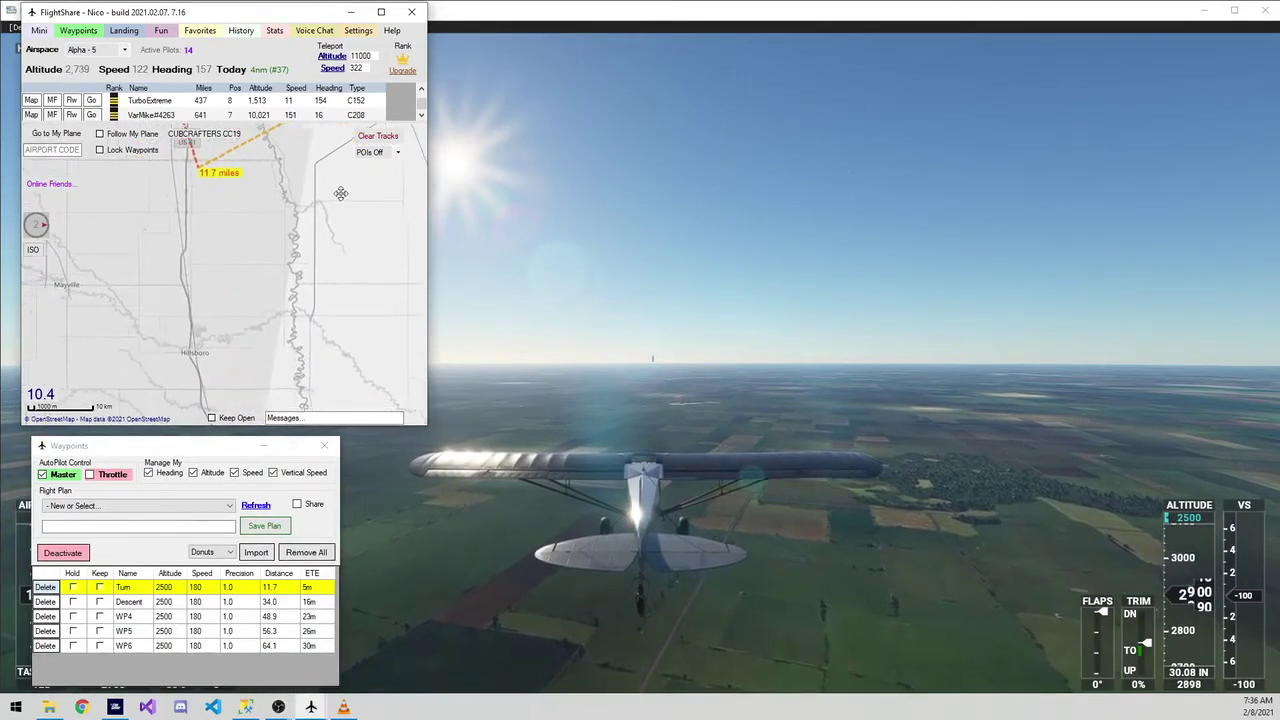
pyautogui.moveTo(200, 243); pyautogui.dragTo(328, 274)
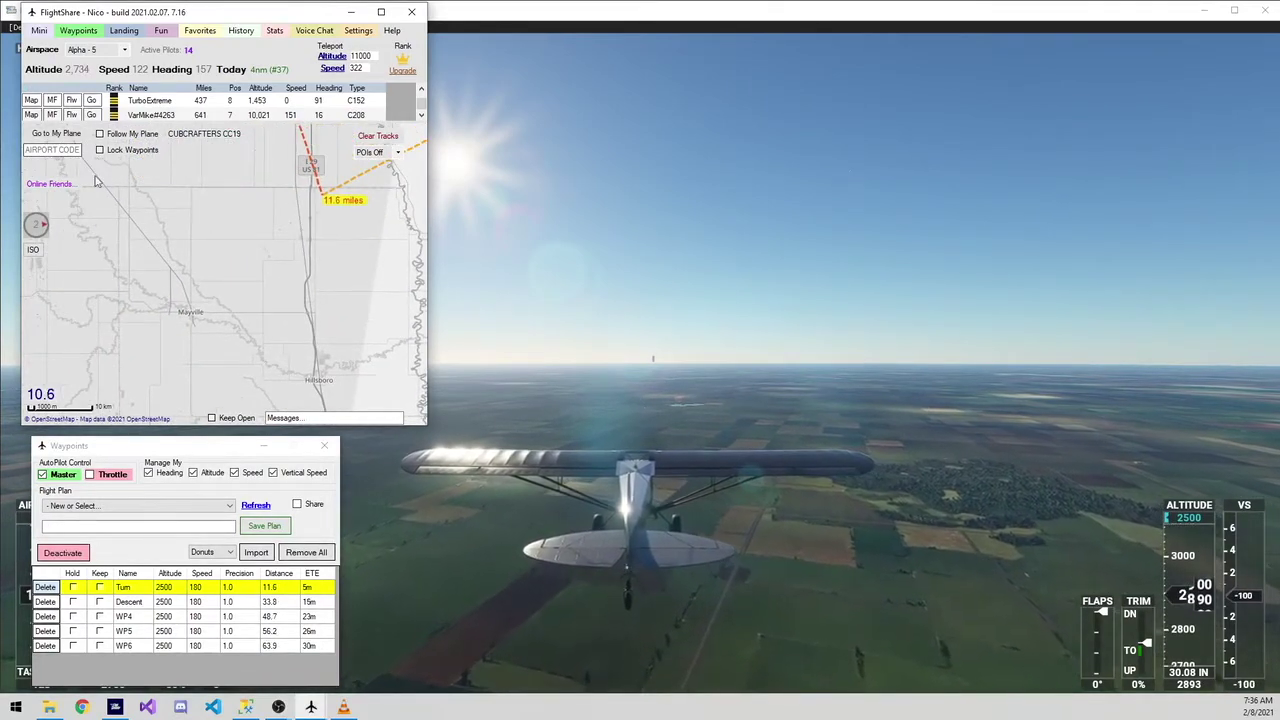
pyautogui.click(56, 133)
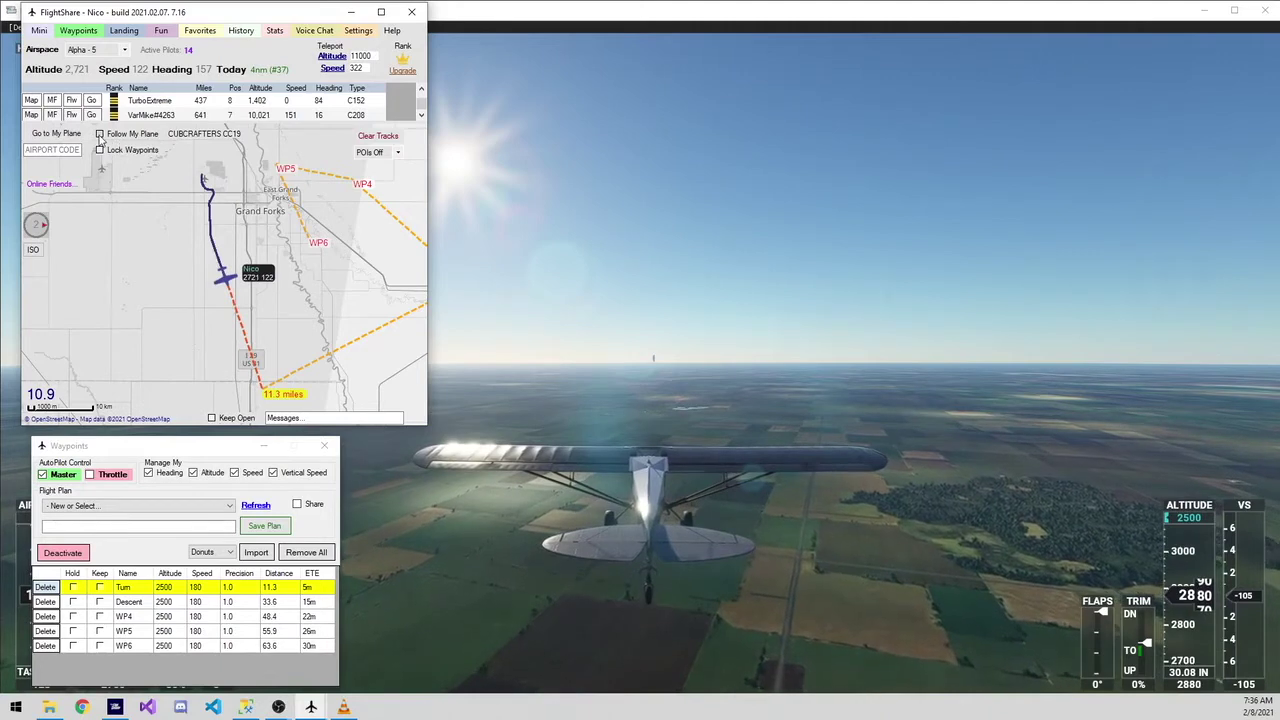
# Make the map follow the plane, zoom out to show the whole route, and lock the waypoints against moving.
pyautogui.moveTo(137, 224); pyautogui.dragTo(280, 243)
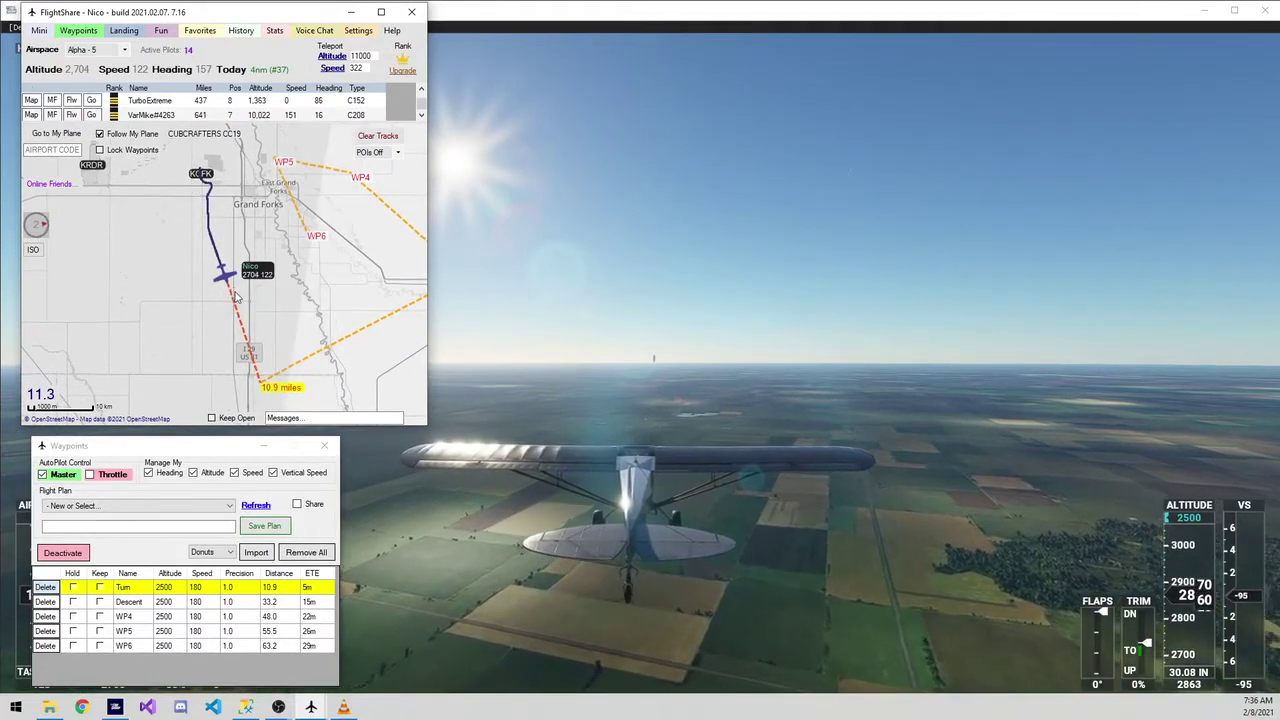
pyautogui.scroll(1, 207, 318)
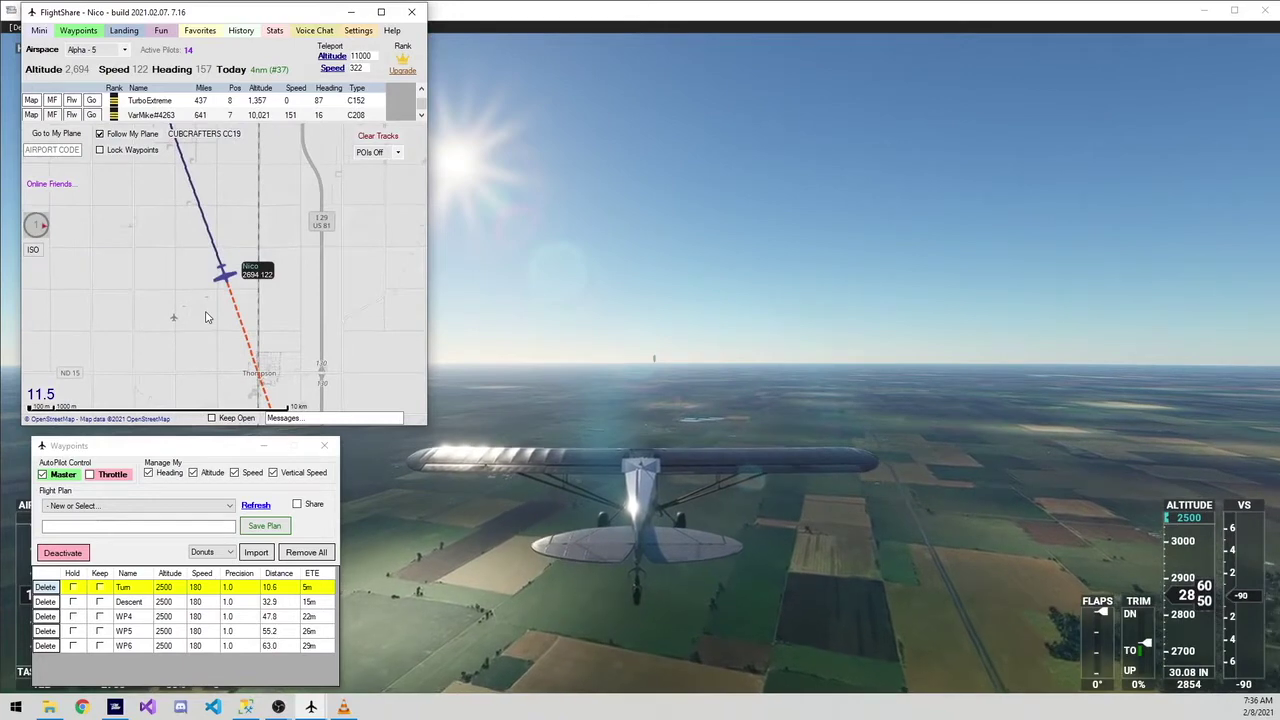
pyautogui.scroll(-3, 207, 318)
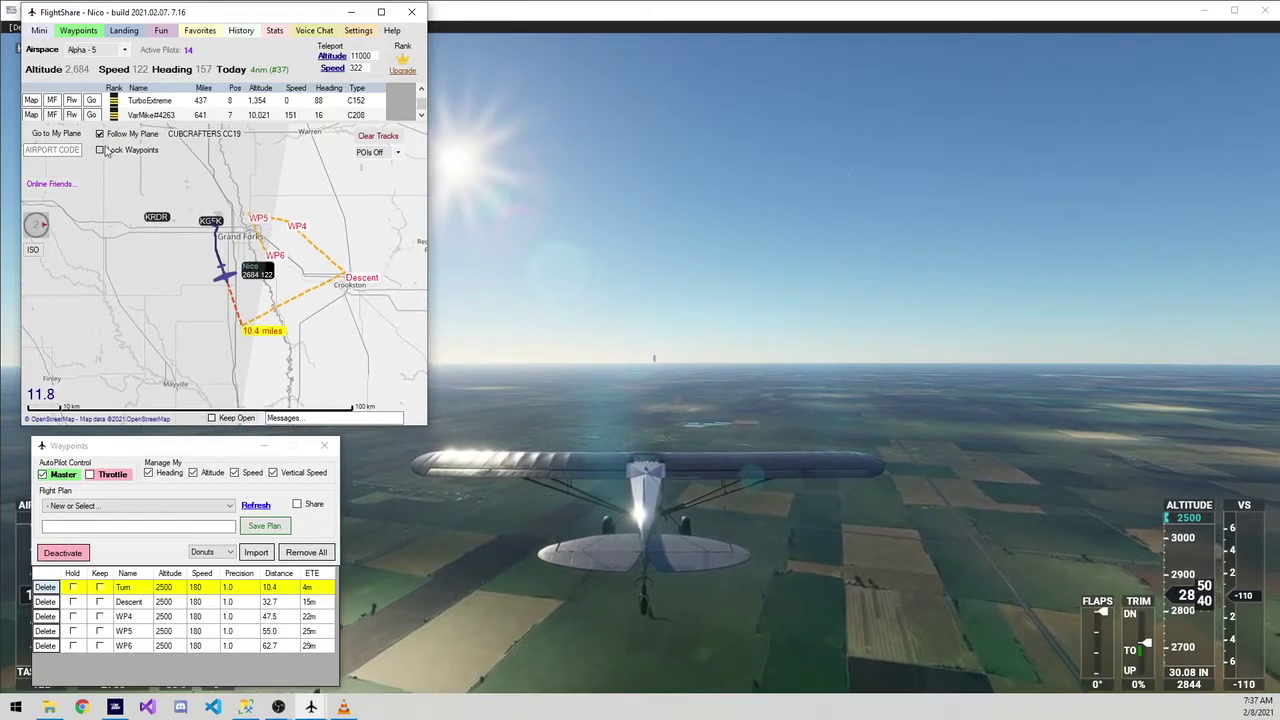
pyautogui.click(100, 151)
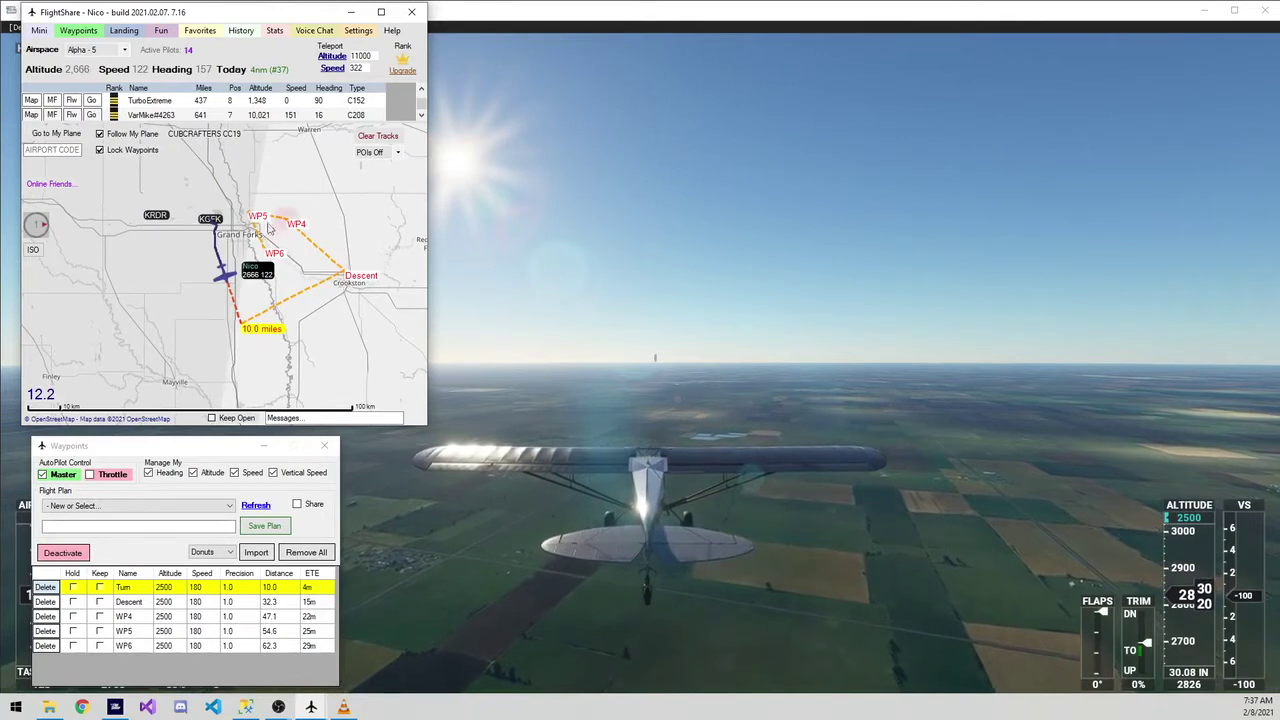
# Unlock the waypoints after trying to move a locked one, and ready the airport code field for entry.
pyautogui.click(266, 250)
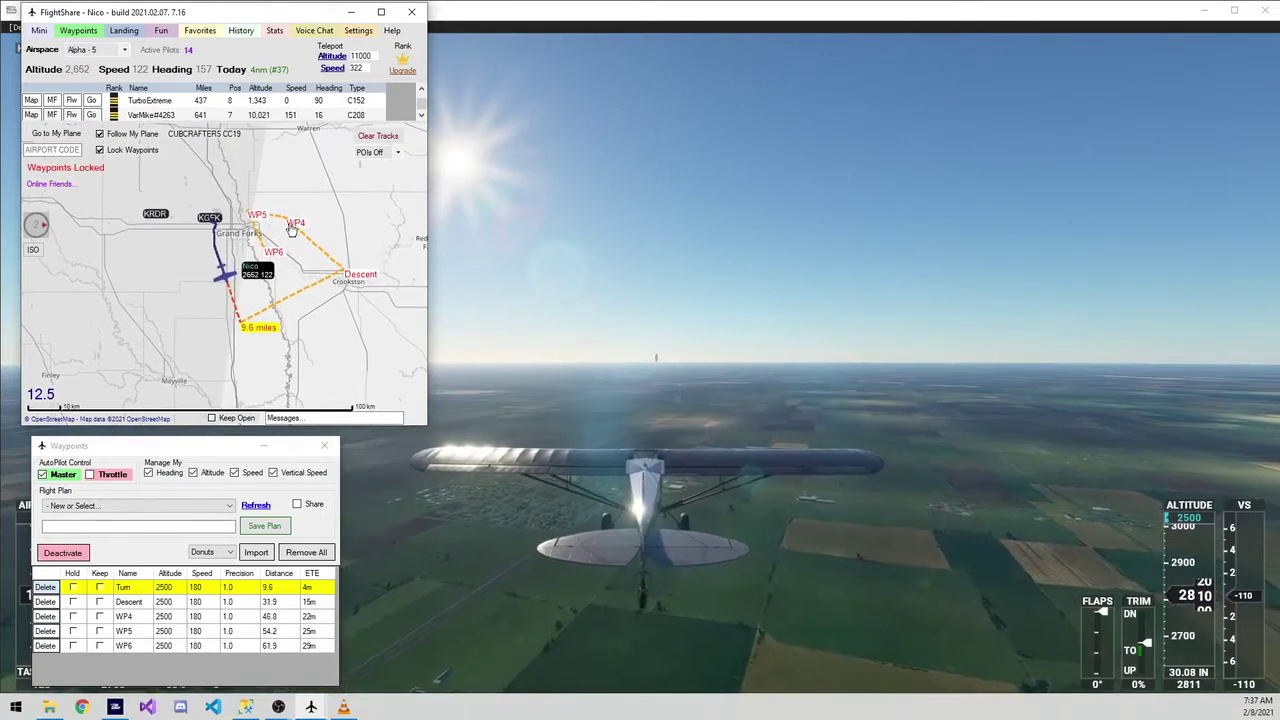
pyautogui.click(99, 149)
pyautogui.scroll(3, 78, 167)
pyautogui.click(60, 184)
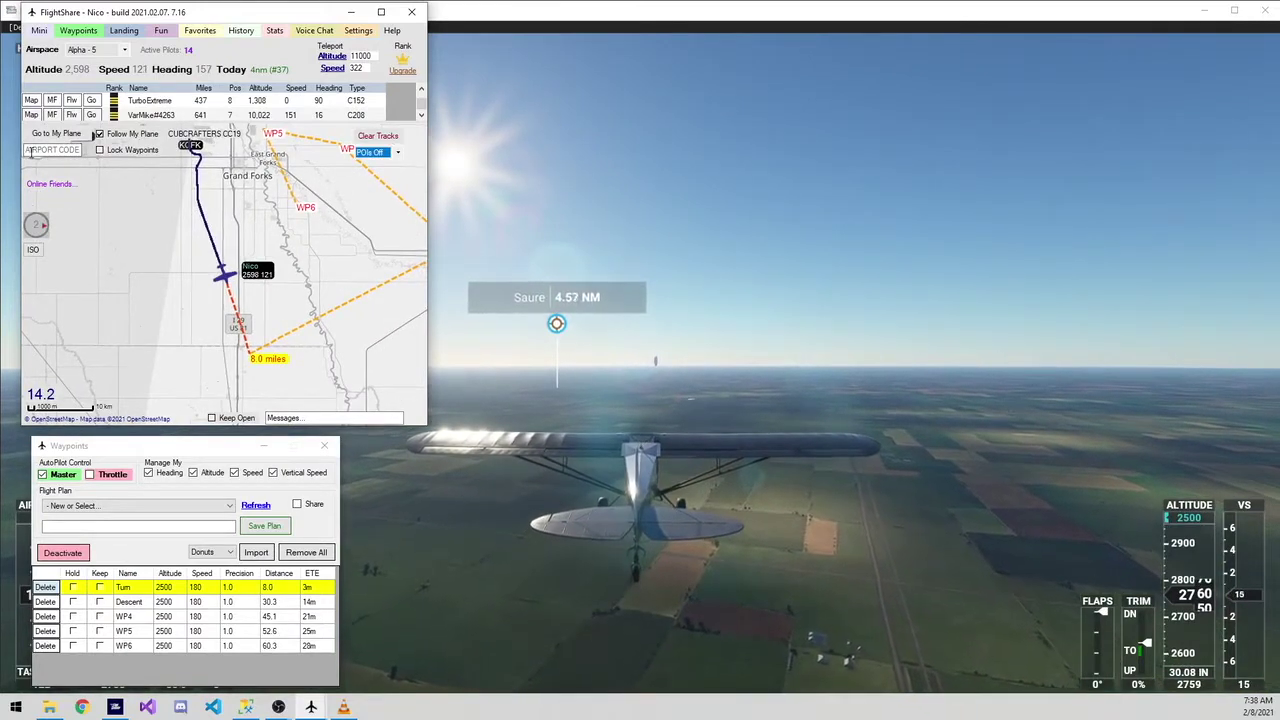
pyautogui.click(37, 149)
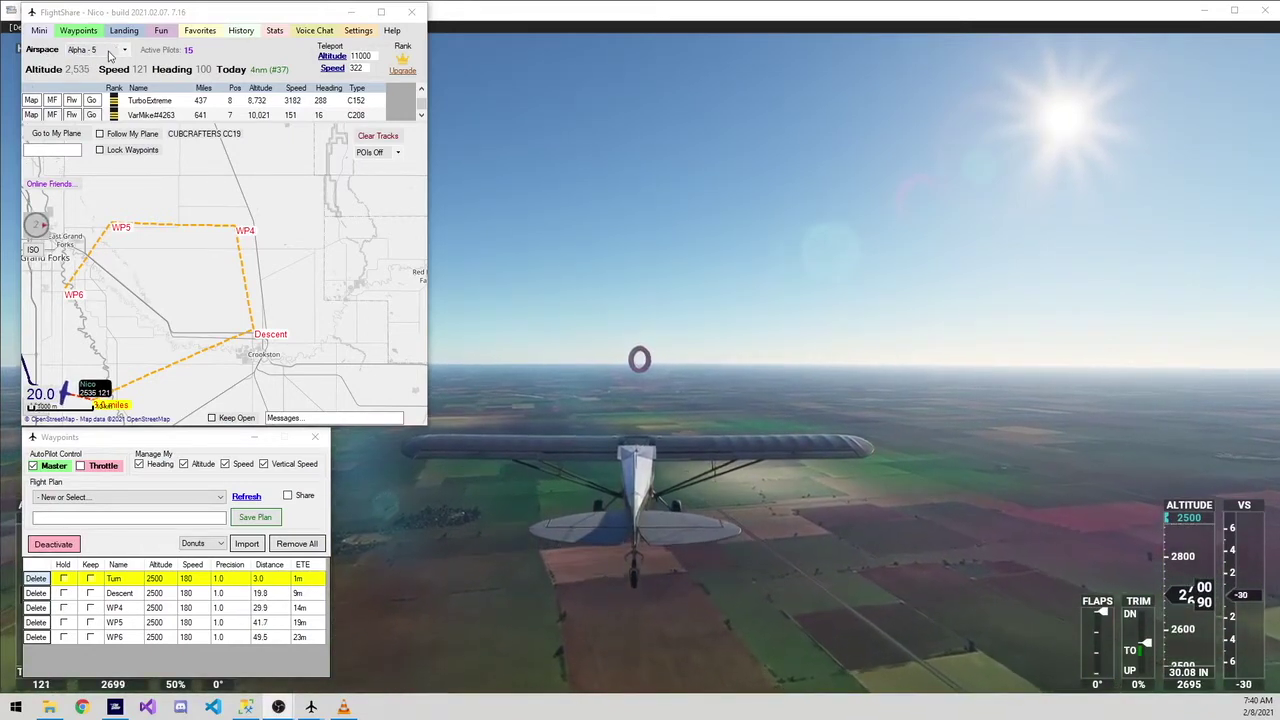
# Review the list of available airspaces, keeping Alpha as the active one.
pyautogui.click(112, 50)
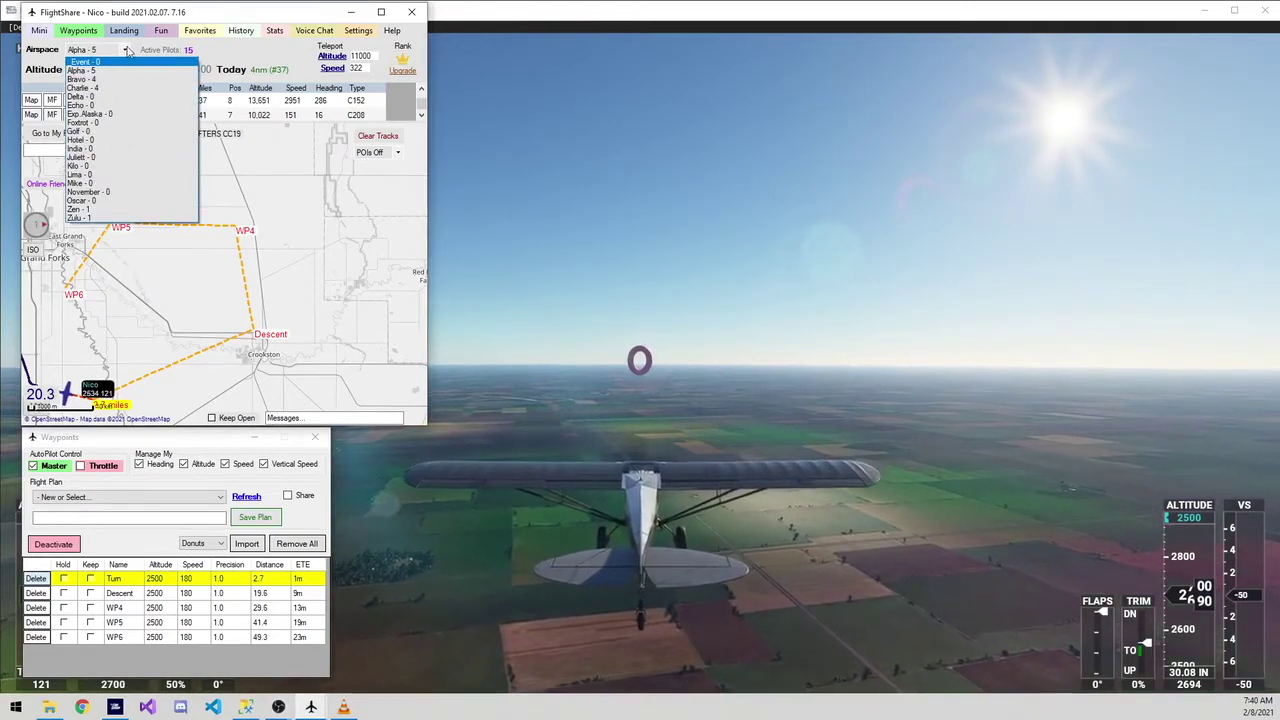
pyautogui.click(140, 50)
pyautogui.click(121, 50)
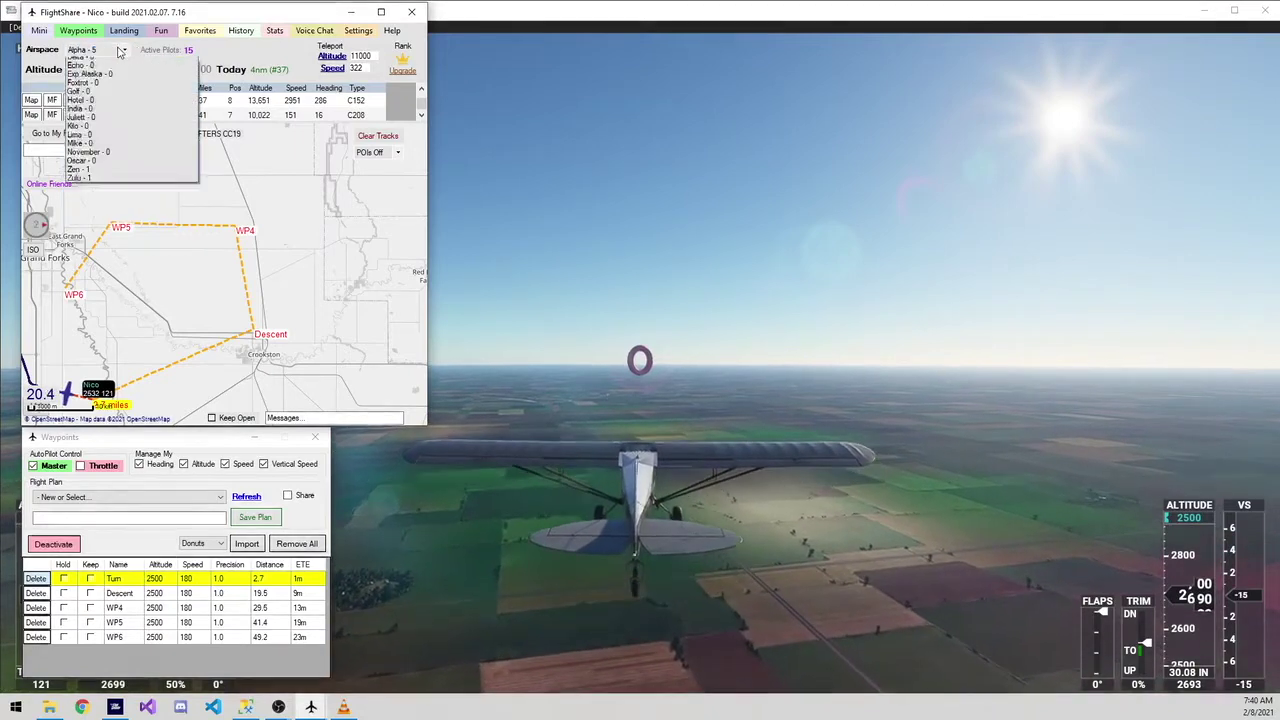
pyautogui.click(142, 52)
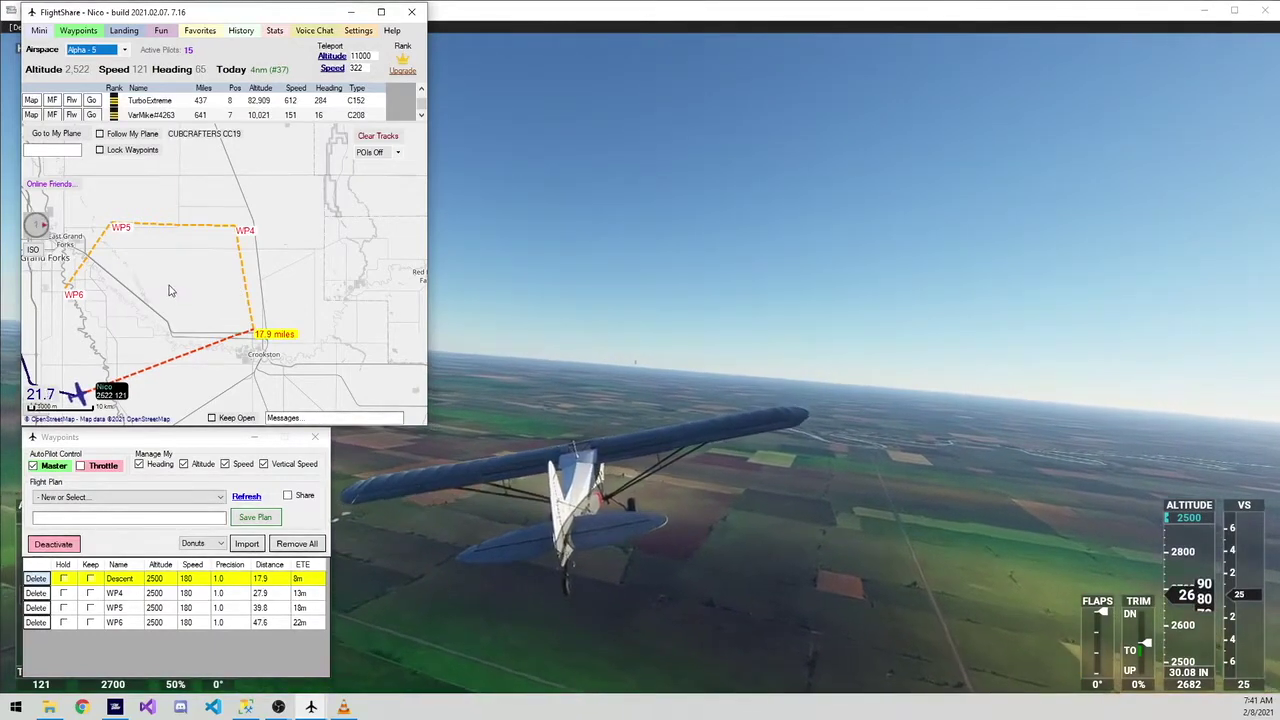
# Examine the map's location commands at a spot northeast of the route, including teleport at altitude 11000 and speed 322.
pyautogui.moveTo(170, 291); pyautogui.dragTo(262, 252)
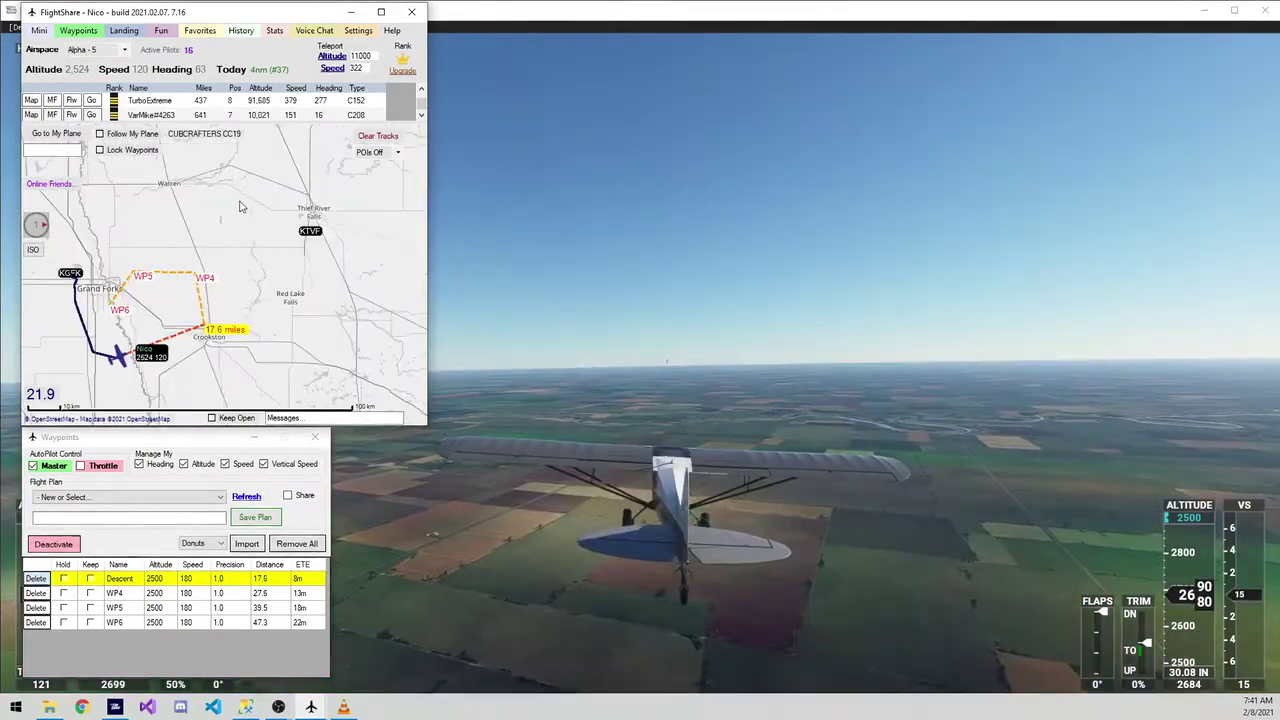
pyautogui.scroll(-3, 301, 216)
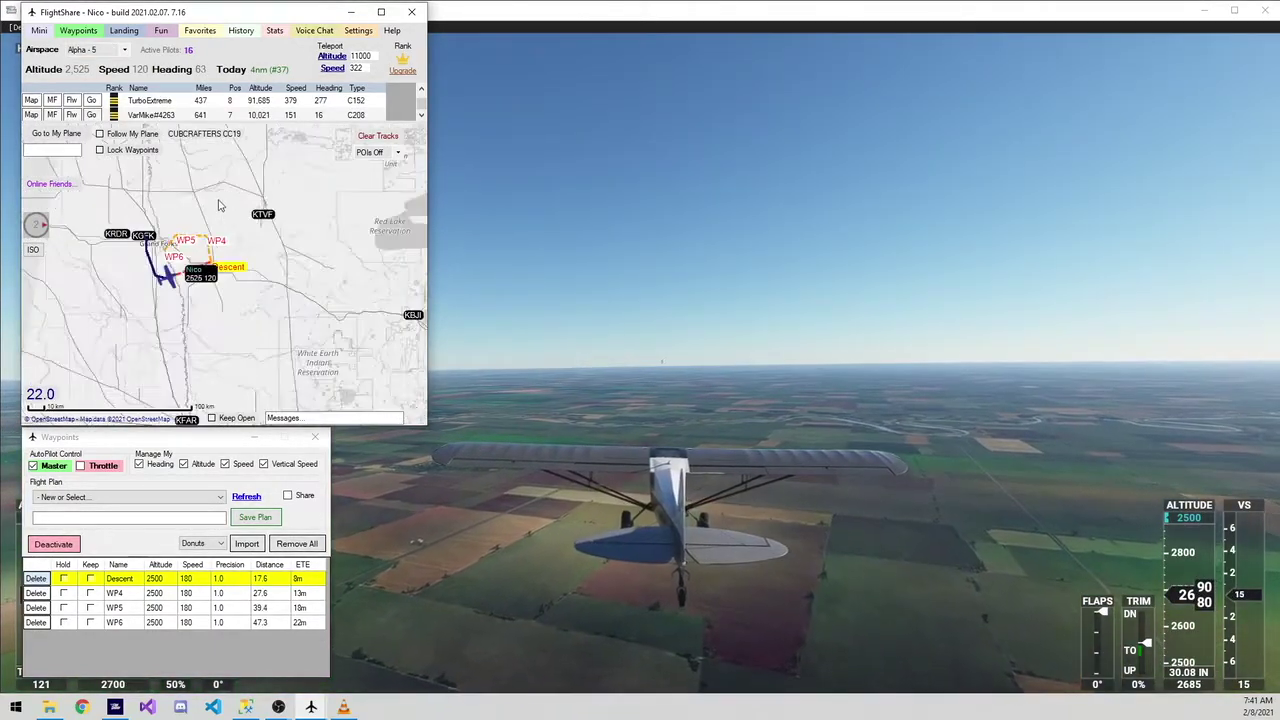
pyautogui.rightClick(280, 171)
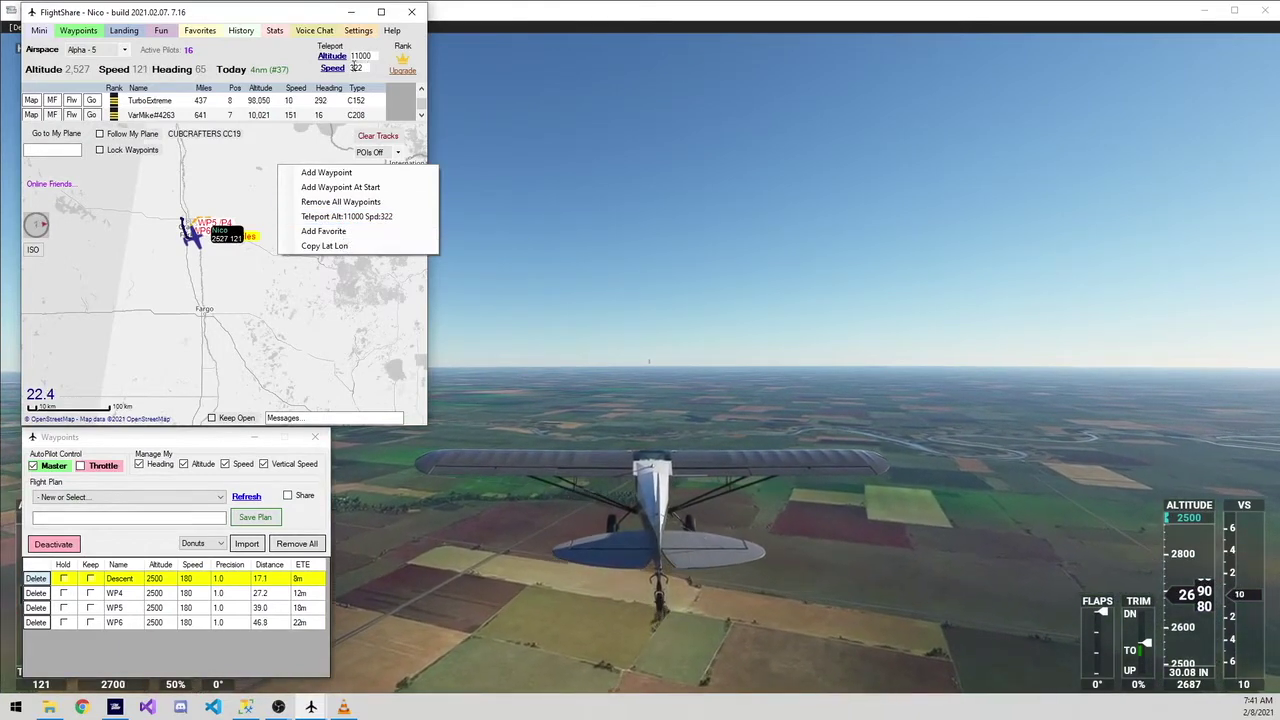
pyautogui.click(349, 68)
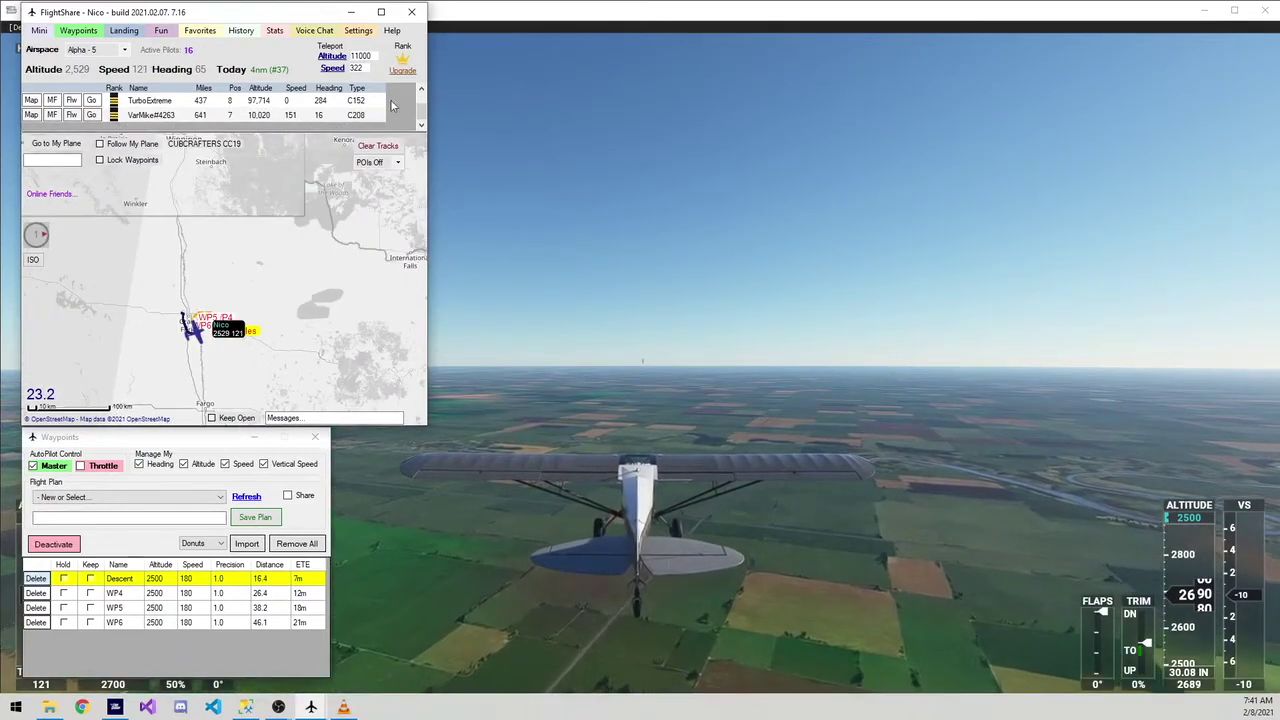
# Locate the C208 pilot on the map, make the map follow that plane, and stop following it.
pyautogui.scroll(2, 422, 95)
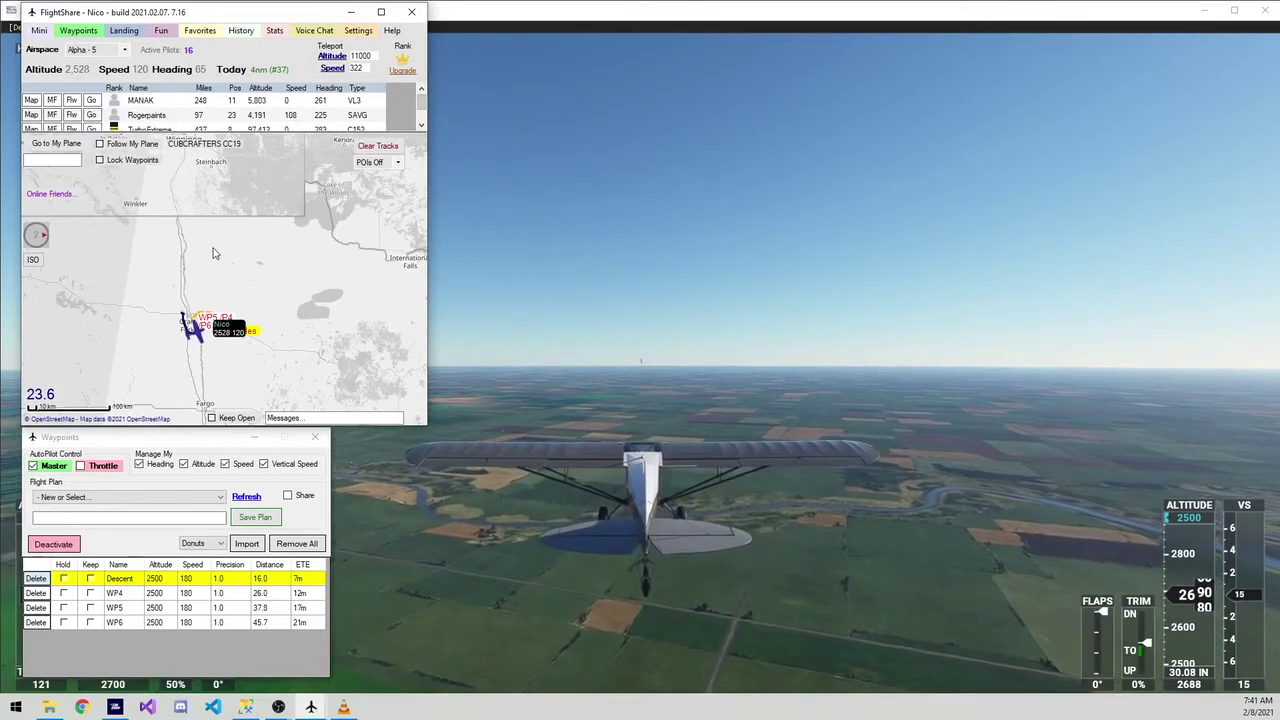
pyautogui.click(177, 130)
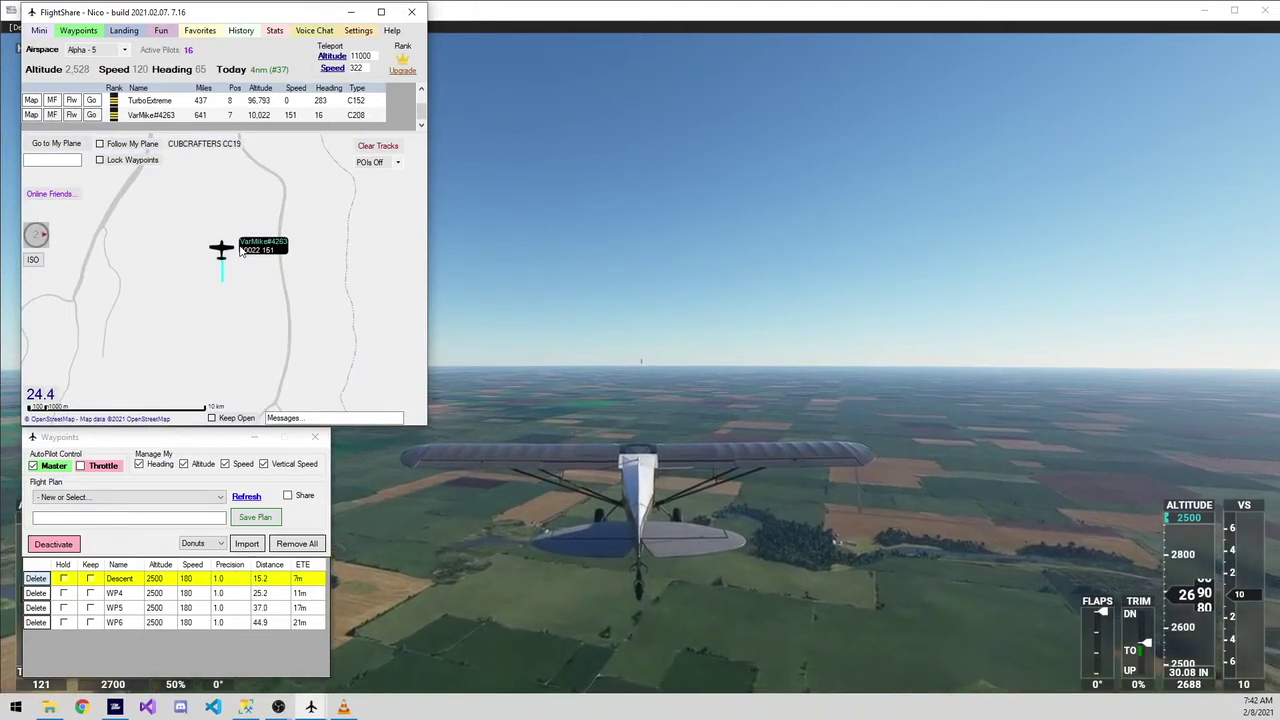
pyautogui.moveTo(218, 255); pyautogui.dragTo(322, 244)
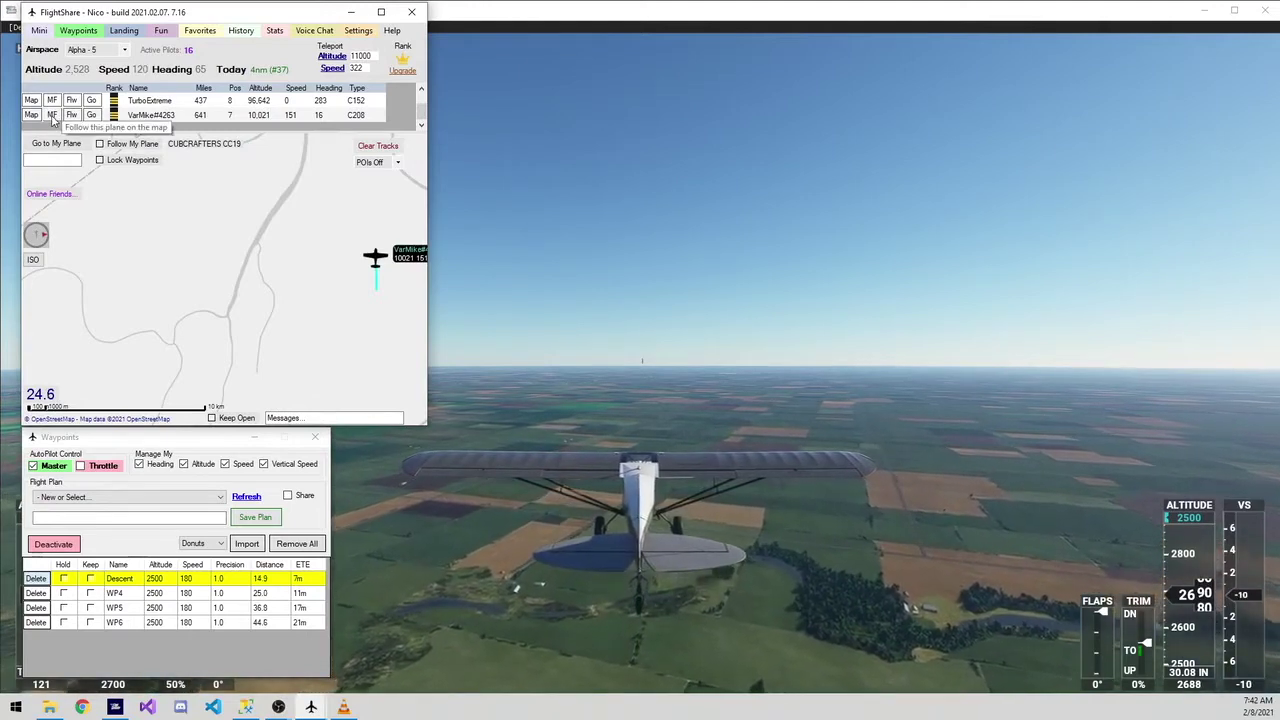
pyautogui.click(52, 115)
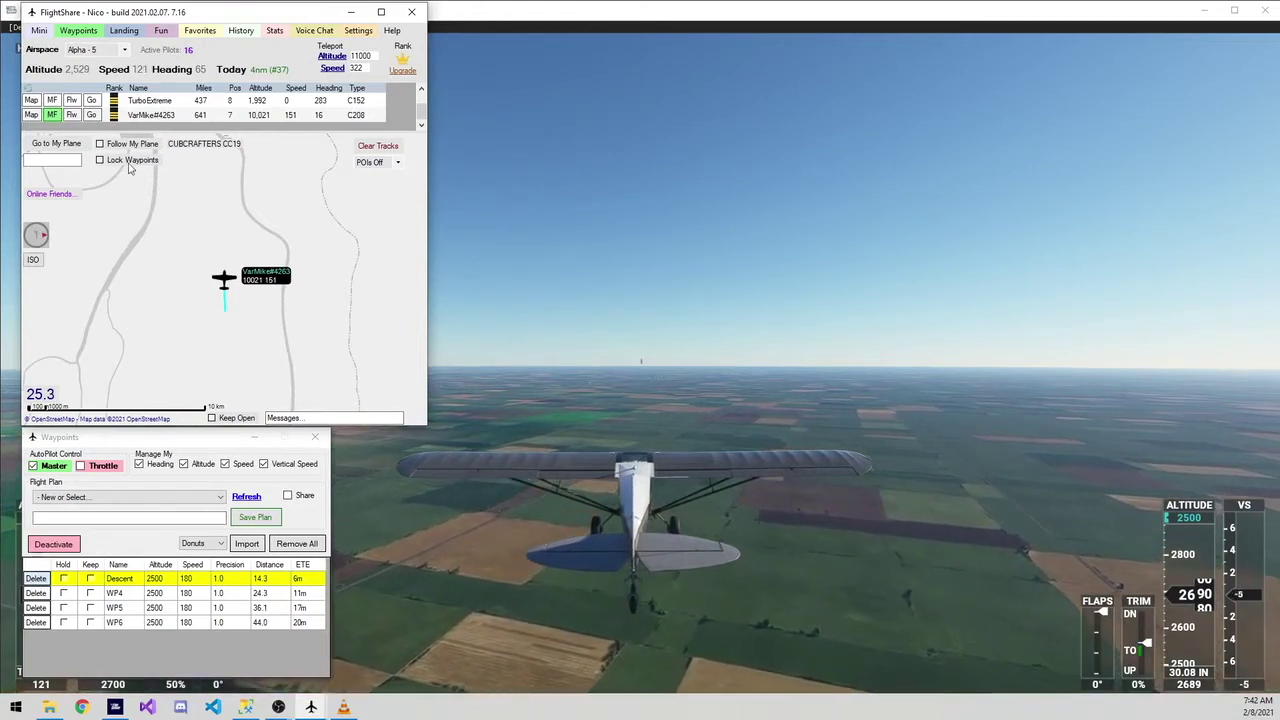
pyautogui.click(52, 115)
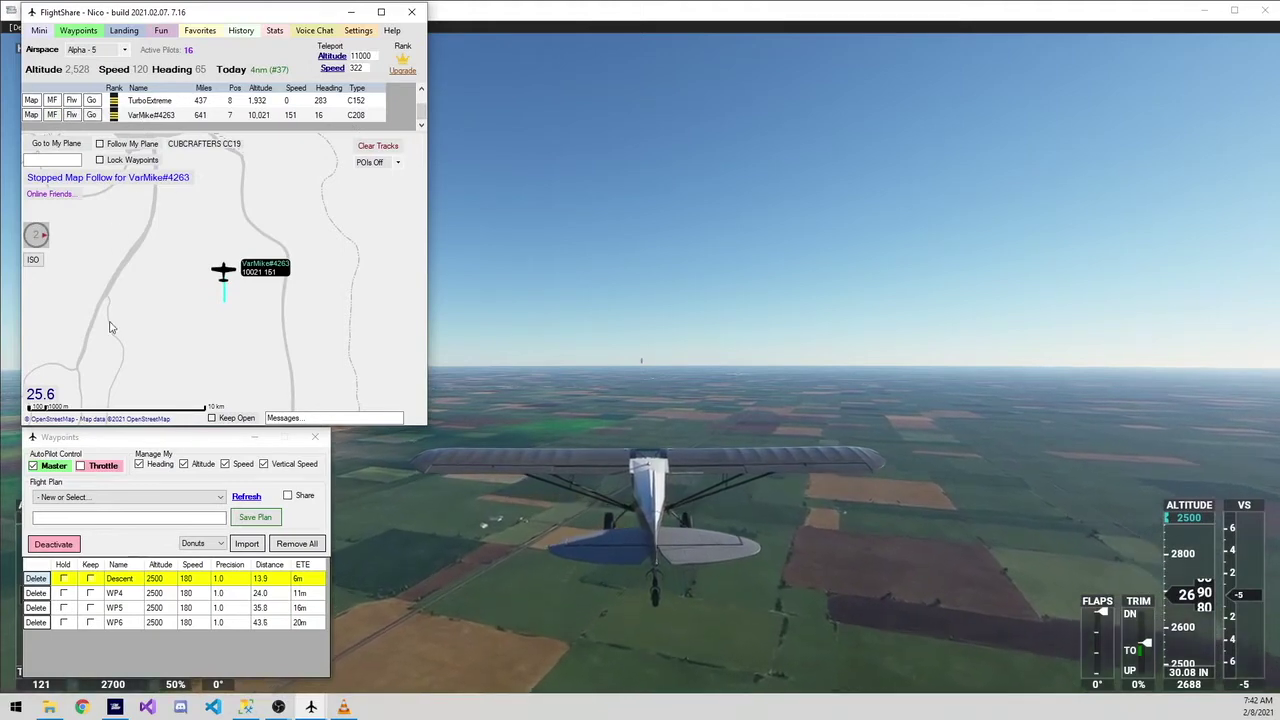
# Return the map to the own plane's area, open the landing window for airport KTVF, and place it beside the map.
pyautogui.click(167, 146)
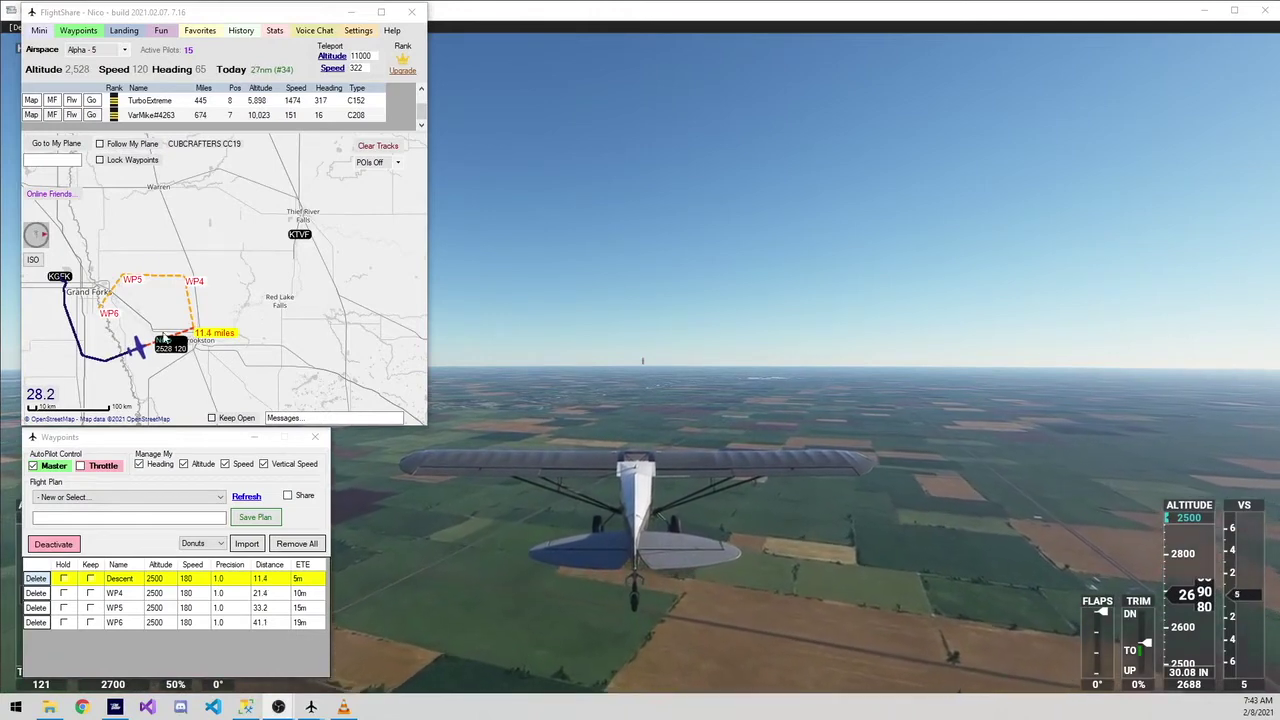
pyautogui.click(261, 237)
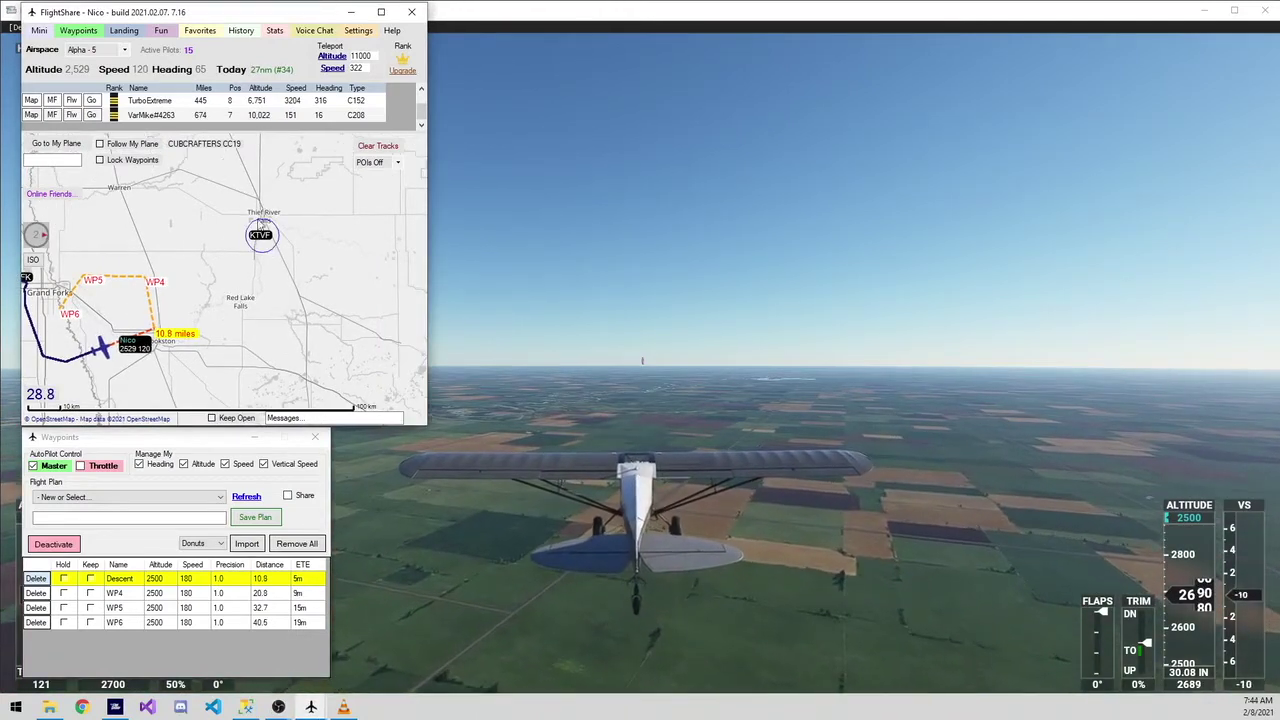
pyautogui.click(262, 236)
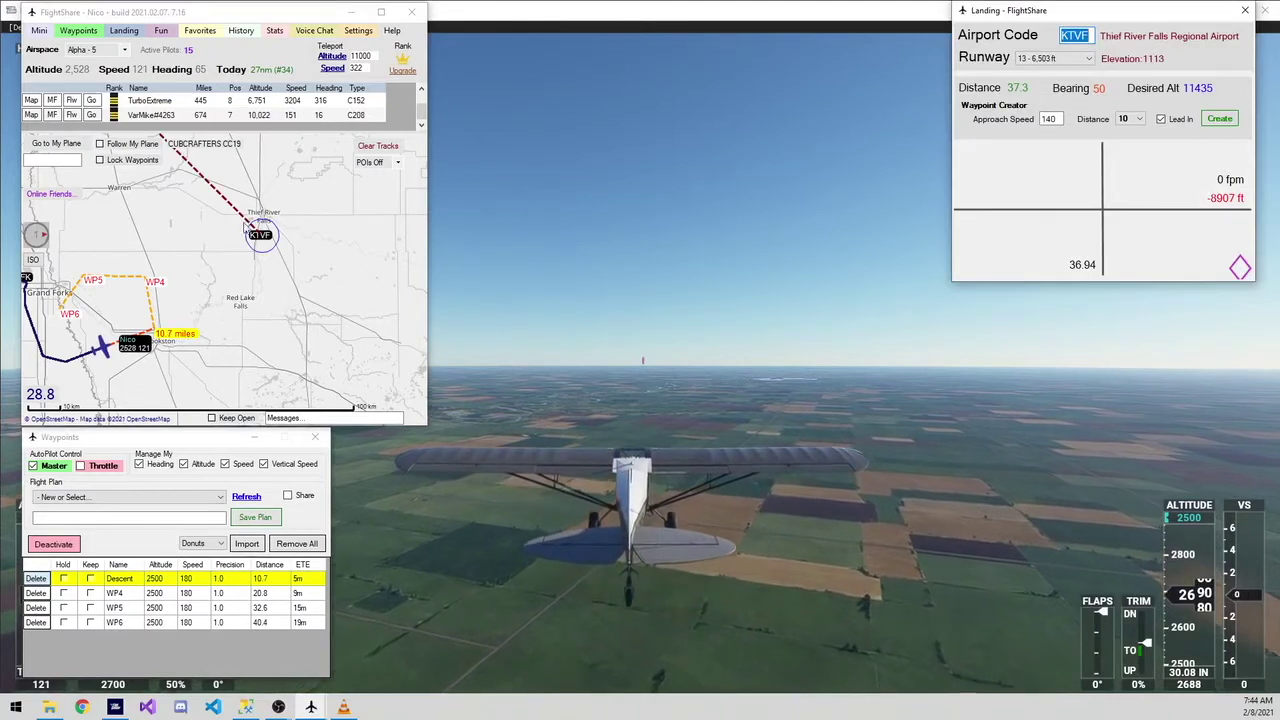
pyautogui.moveTo(1110, 14); pyautogui.dragTo(717, 37)
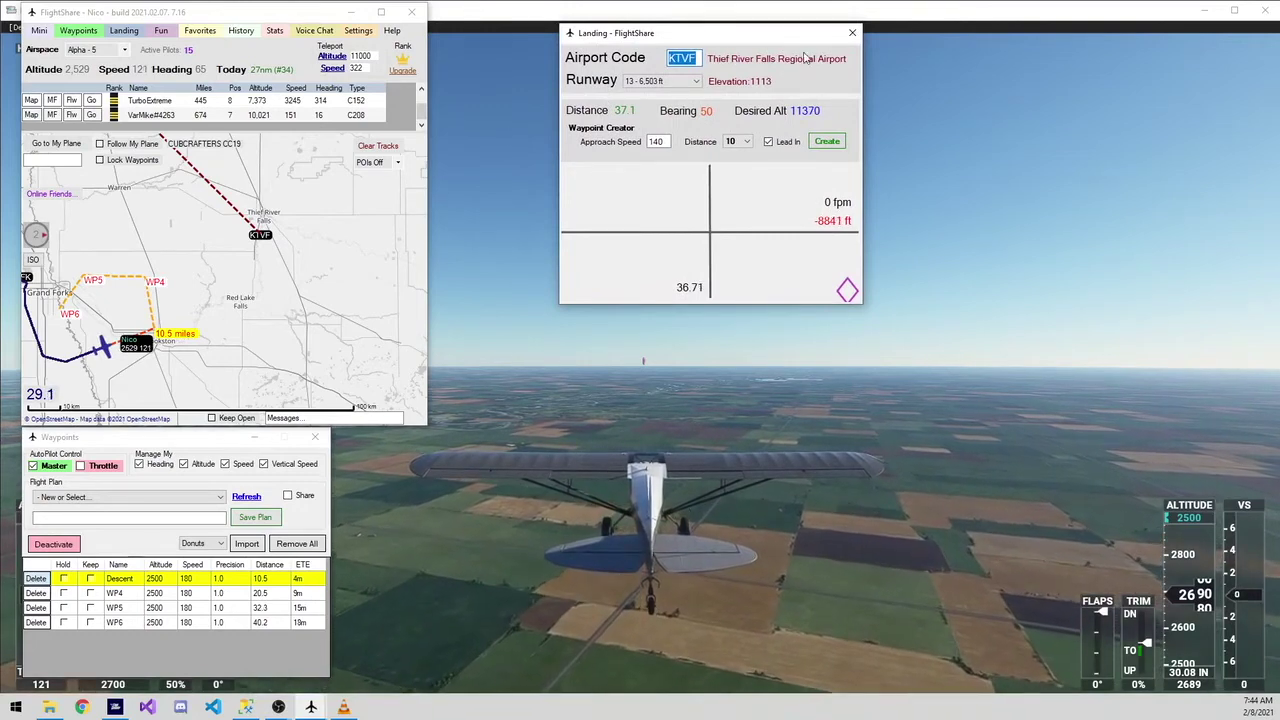
# Compare the approach lines of KTVF's runways 13 - 6,503ft and 31 - 6,503ft on the map.
pyautogui.click(688, 81)
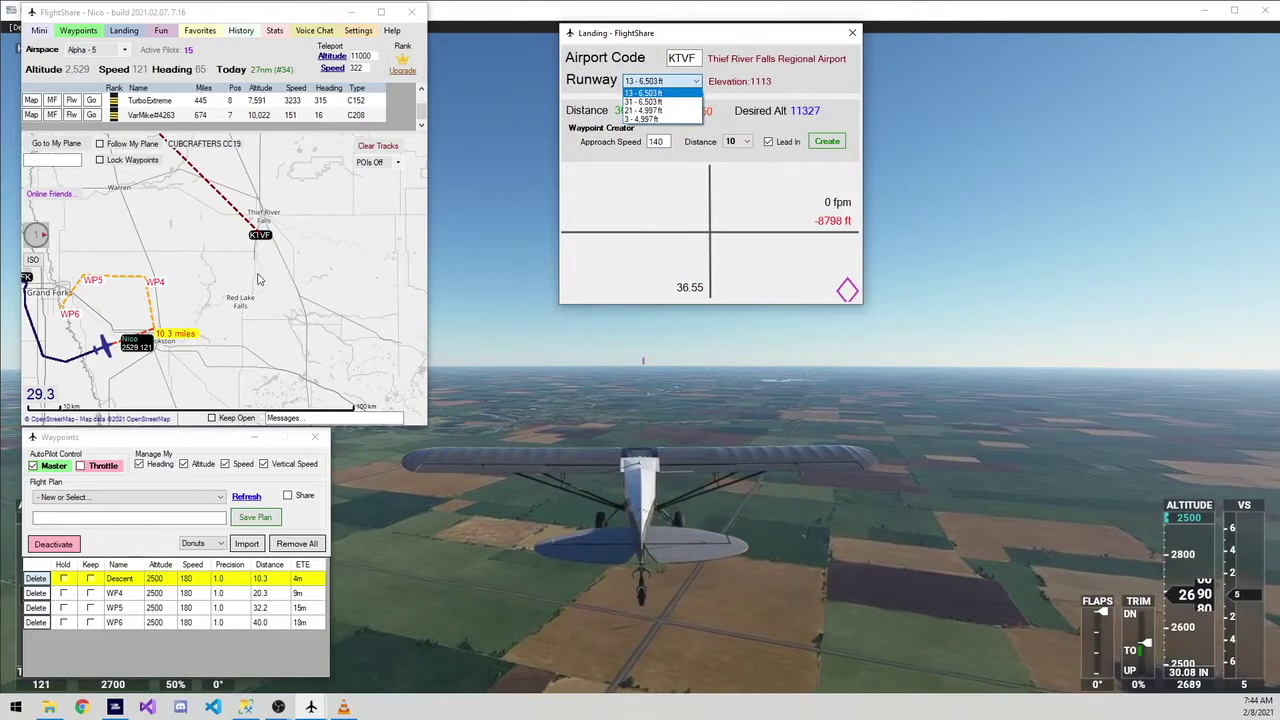
pyautogui.click(643, 92)
pyautogui.click(250, 290)
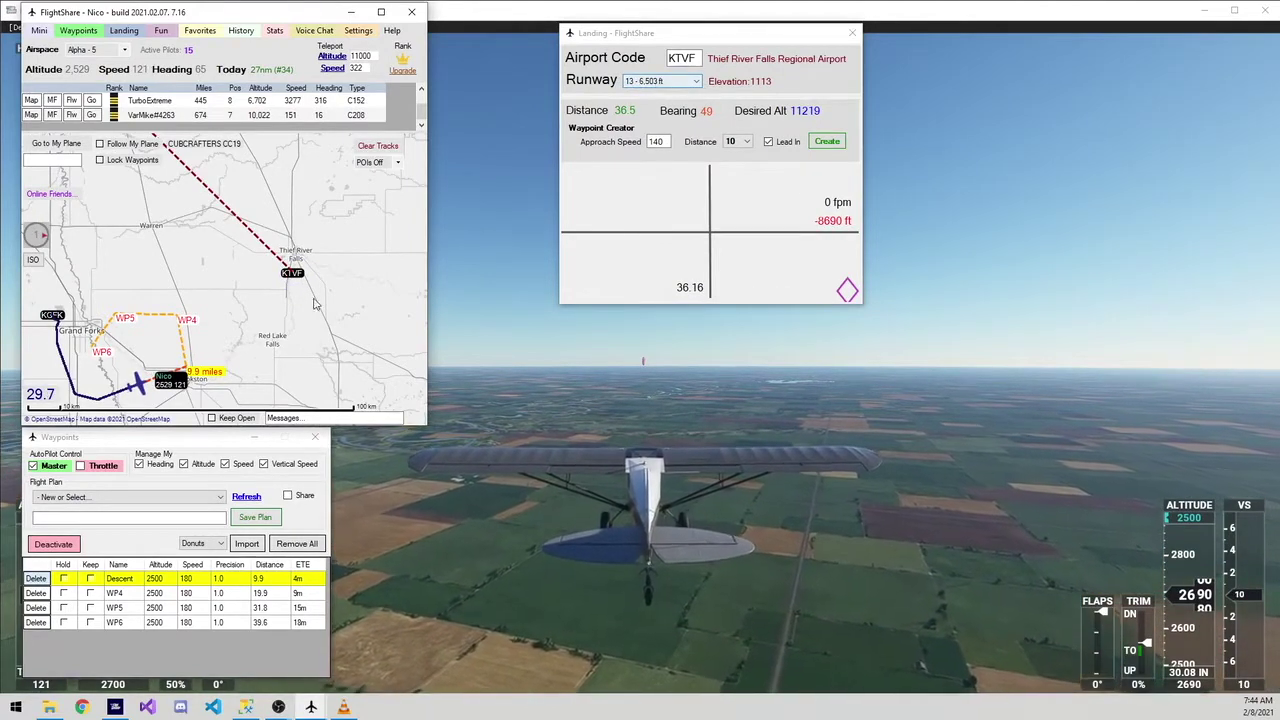
pyautogui.click(693, 82)
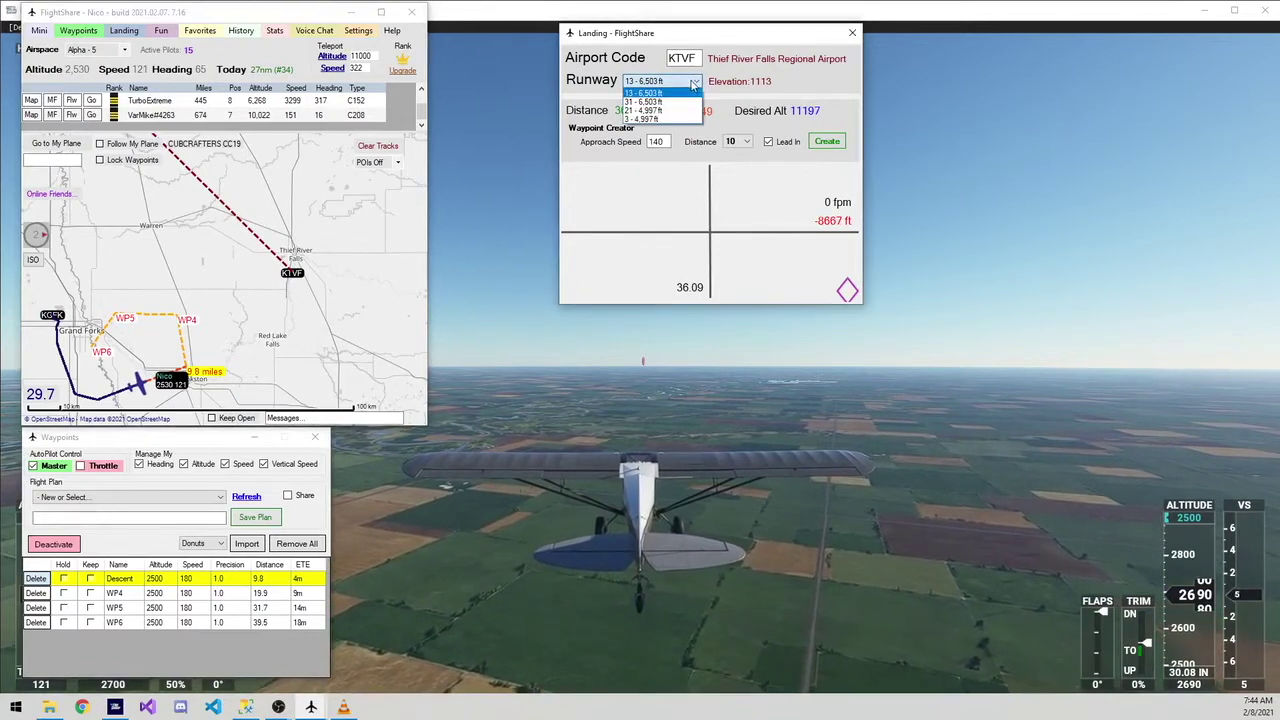
pyautogui.click(679, 102)
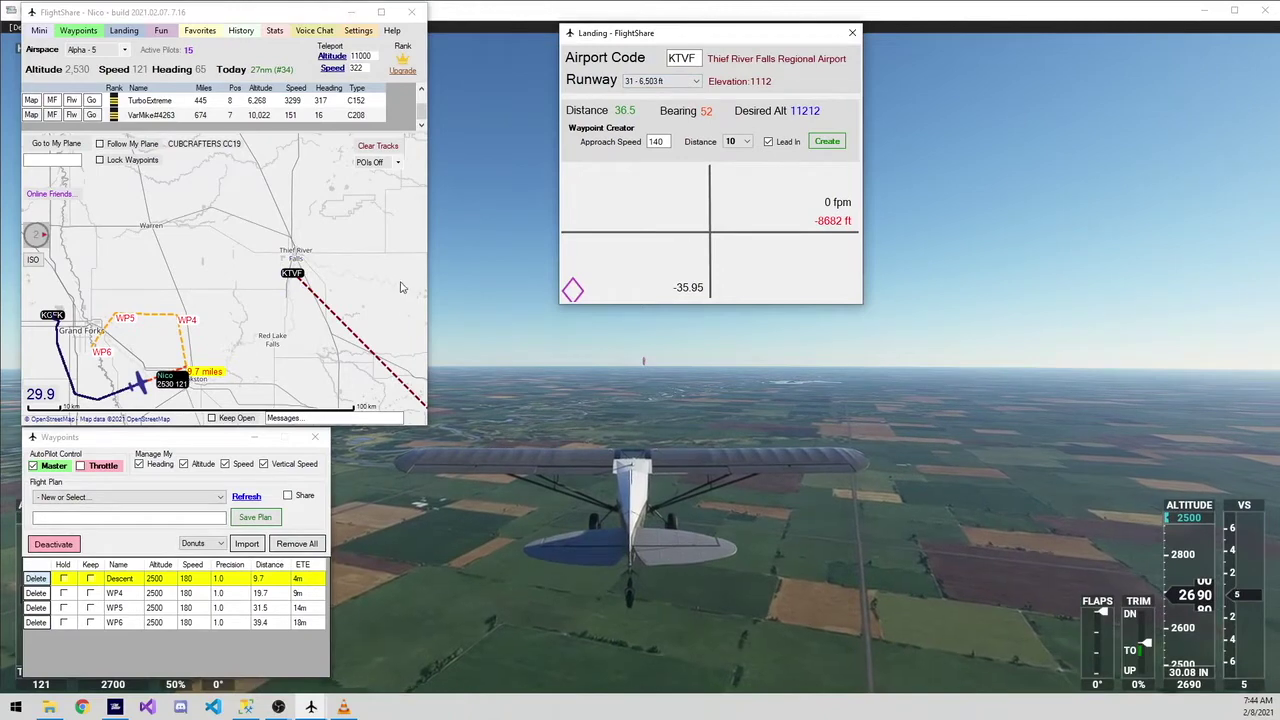
pyautogui.moveTo(312, 293); pyautogui.dragTo(235, 260)
# Set the KTVF landing runway to 3 - 4,997ft and show its approach line together with the route.
pyautogui.click(662, 81)
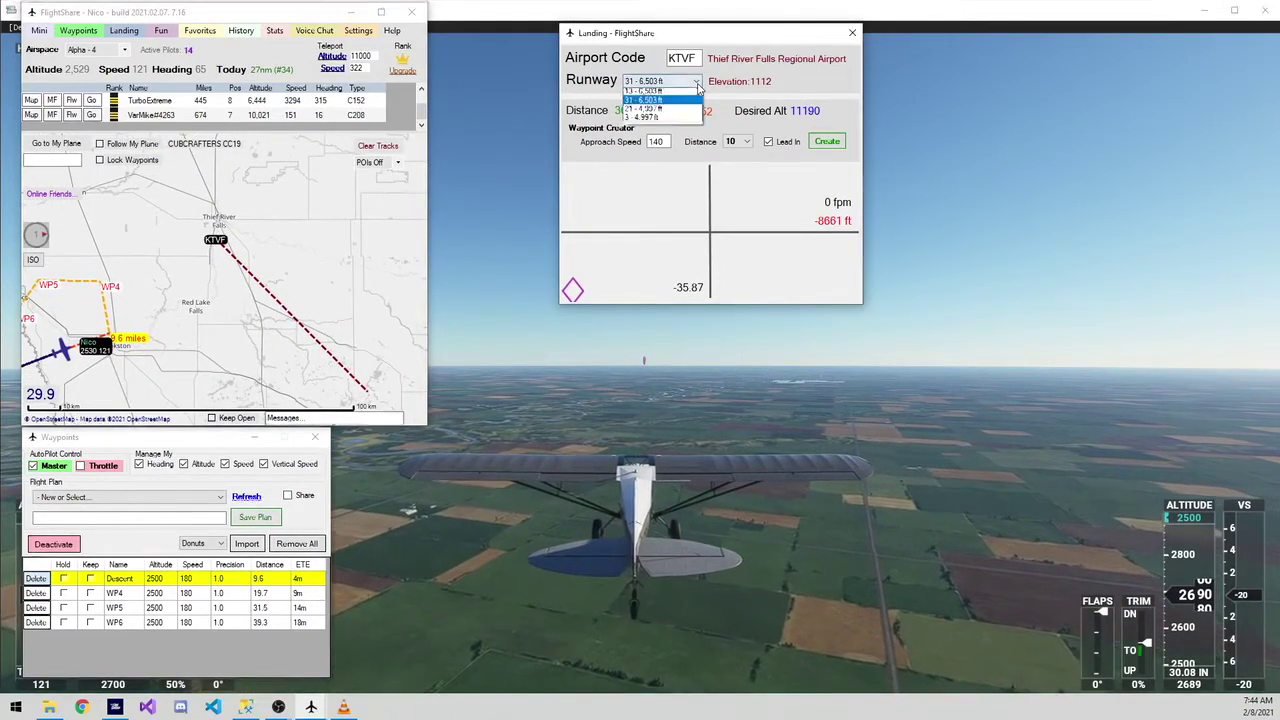
pyautogui.click(655, 119)
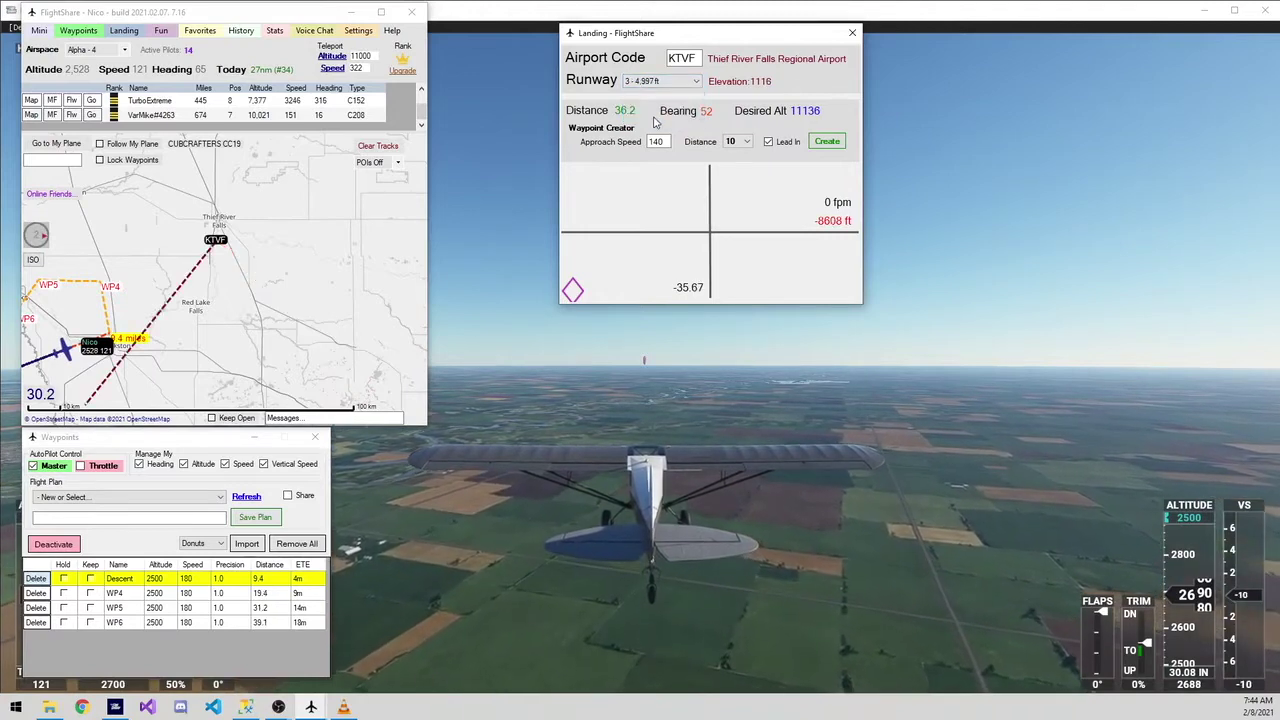
pyautogui.click(246, 320)
pyautogui.moveTo(246, 320); pyautogui.dragTo(309, 299)
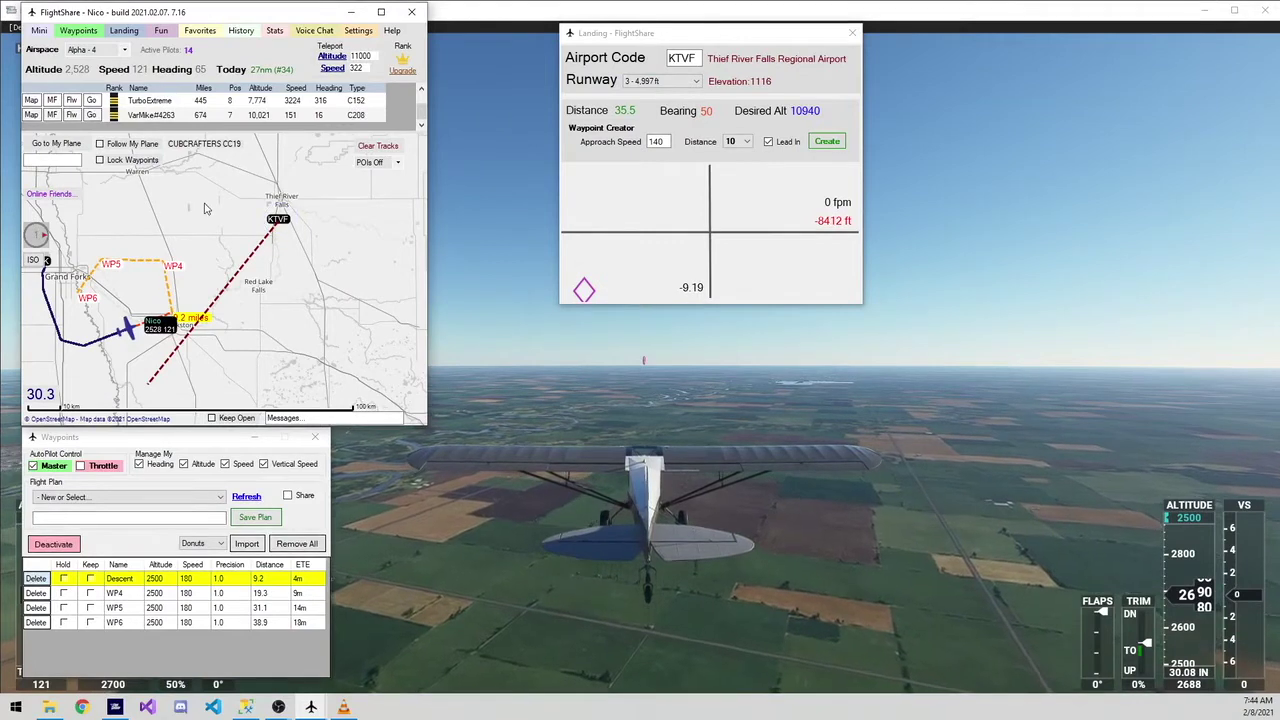
pyautogui.moveTo(207, 205); pyautogui.dragTo(257, 233)
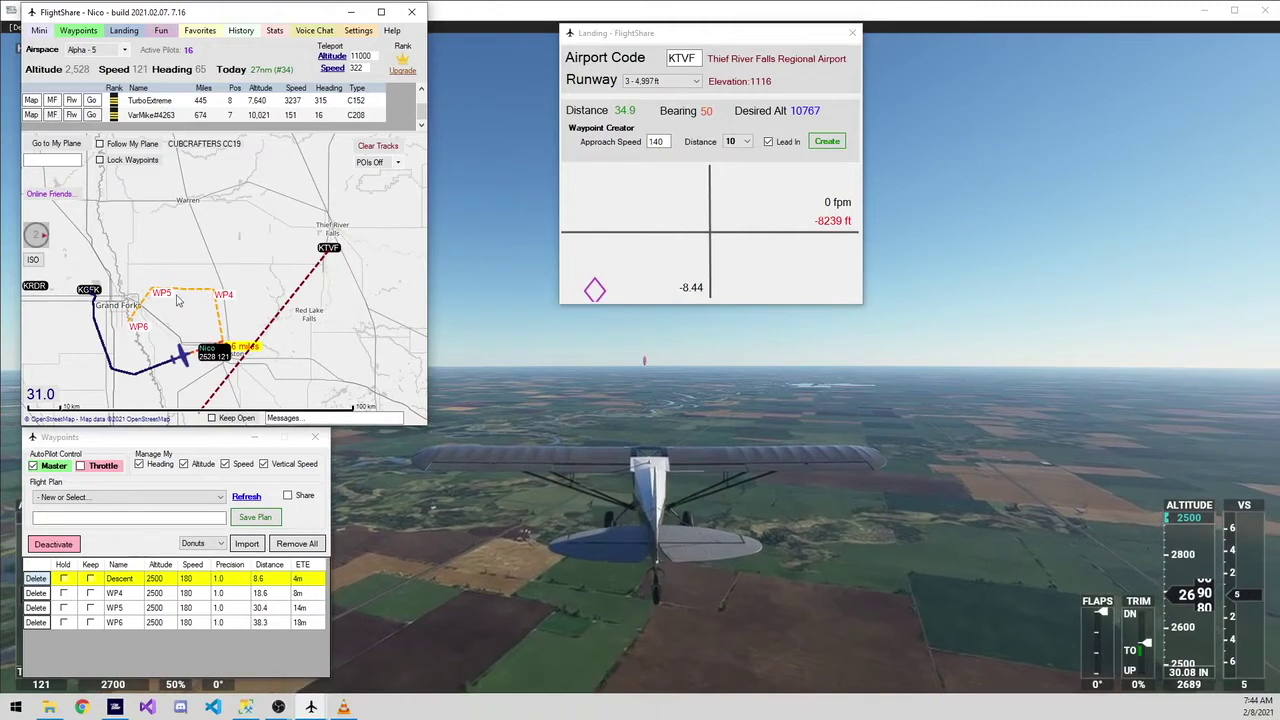
# Delete waypoints WP4, WP5 and WP6, keeping only Descent in the list.
pyautogui.click(36, 593)
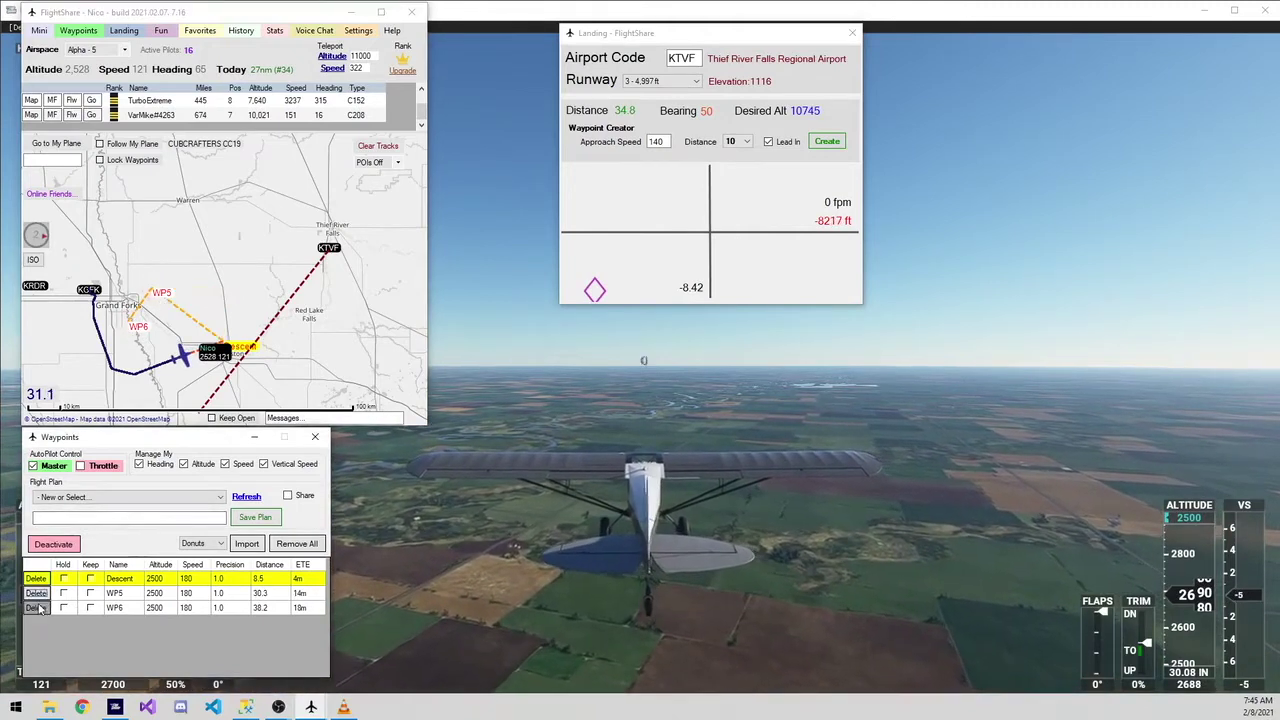
pyautogui.click(36, 593)
pyautogui.click(36, 593)
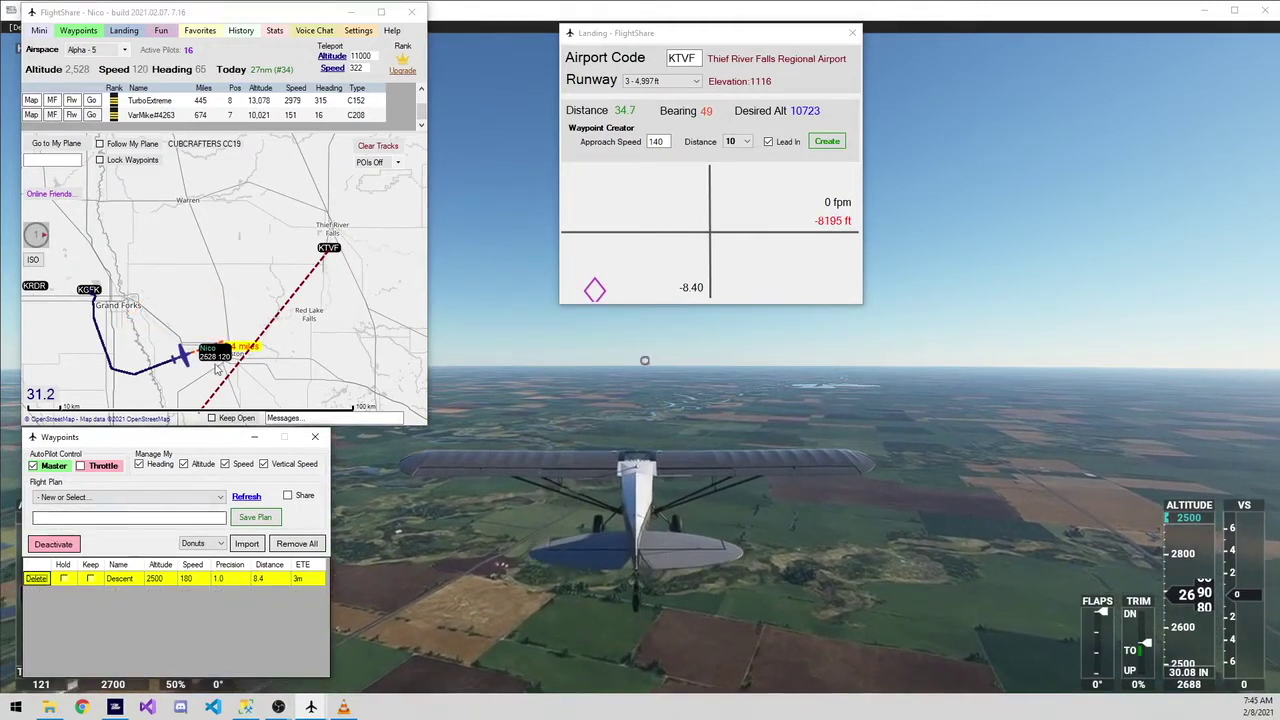
# Create the KTVF landing waypoints with approach speed 140, distance 10 and Lead In enabled, and move the landing window clear of the plane.
pyautogui.moveTo(355, 202); pyautogui.dragTo(231, 241)
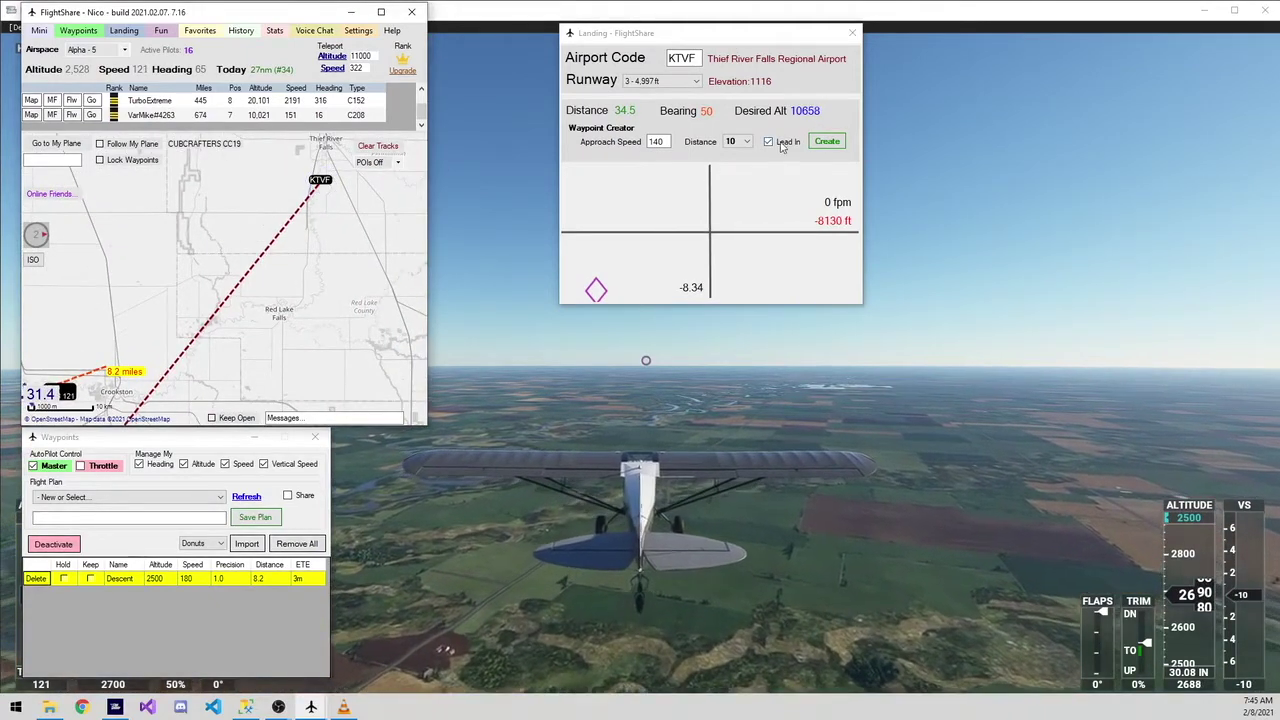
pyautogui.moveTo(720, 42); pyautogui.dragTo(653, 25)
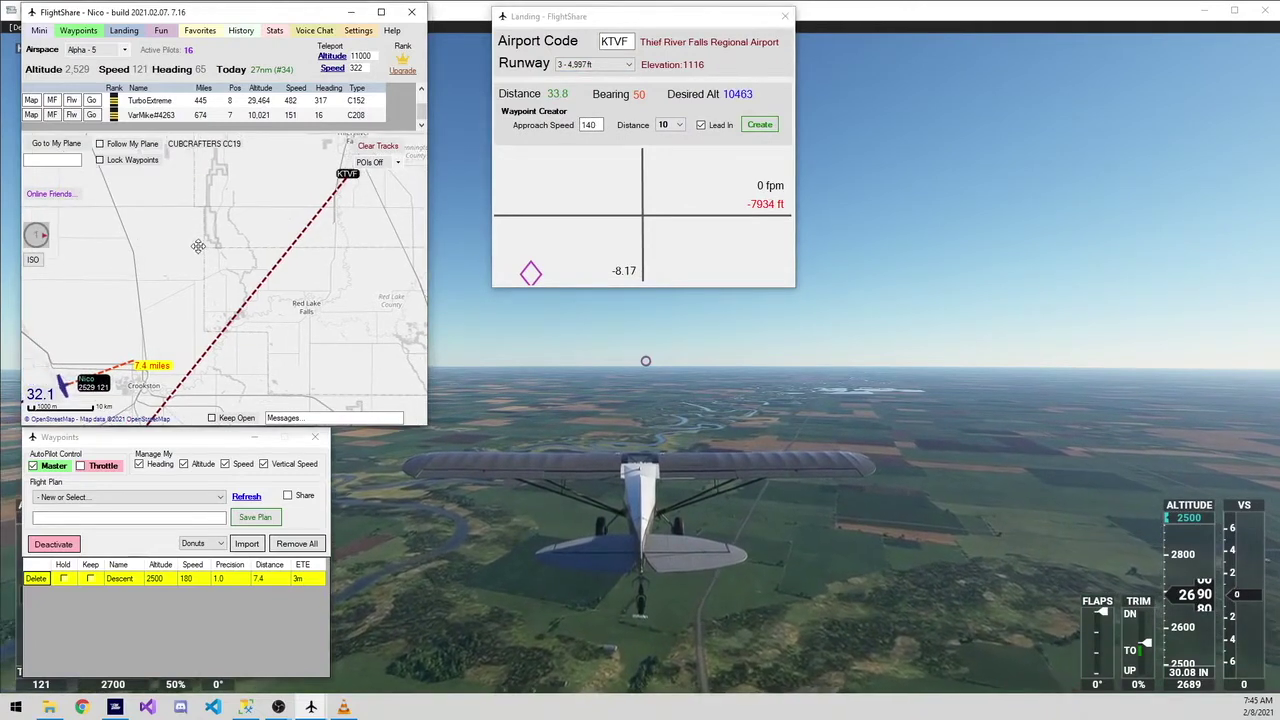
pyautogui.click(683, 124)
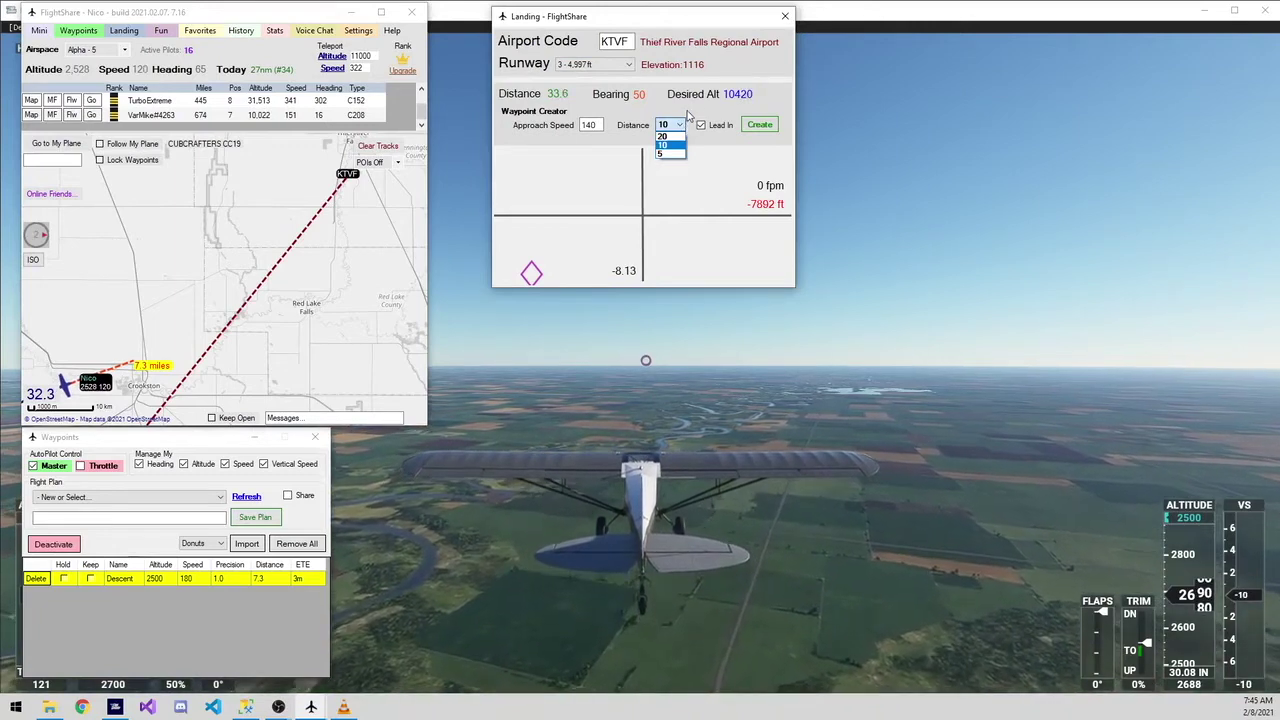
pyautogui.click(707, 131)
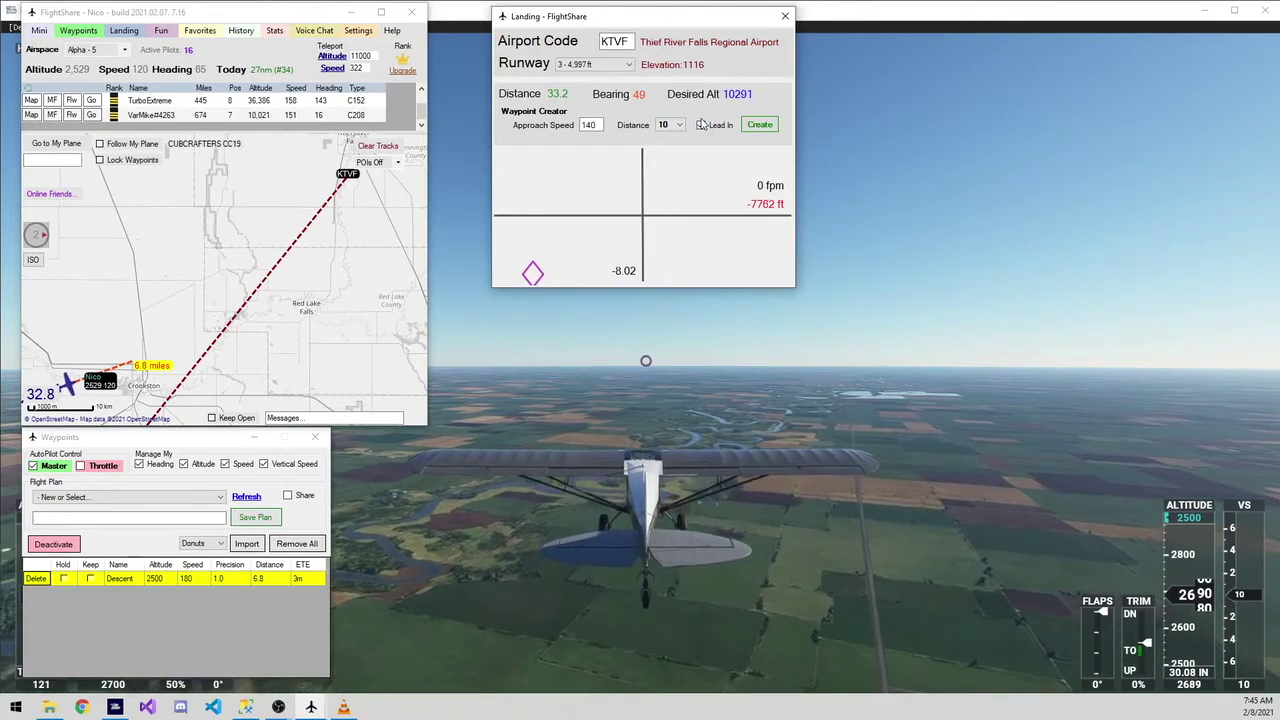
pyautogui.click(760, 125)
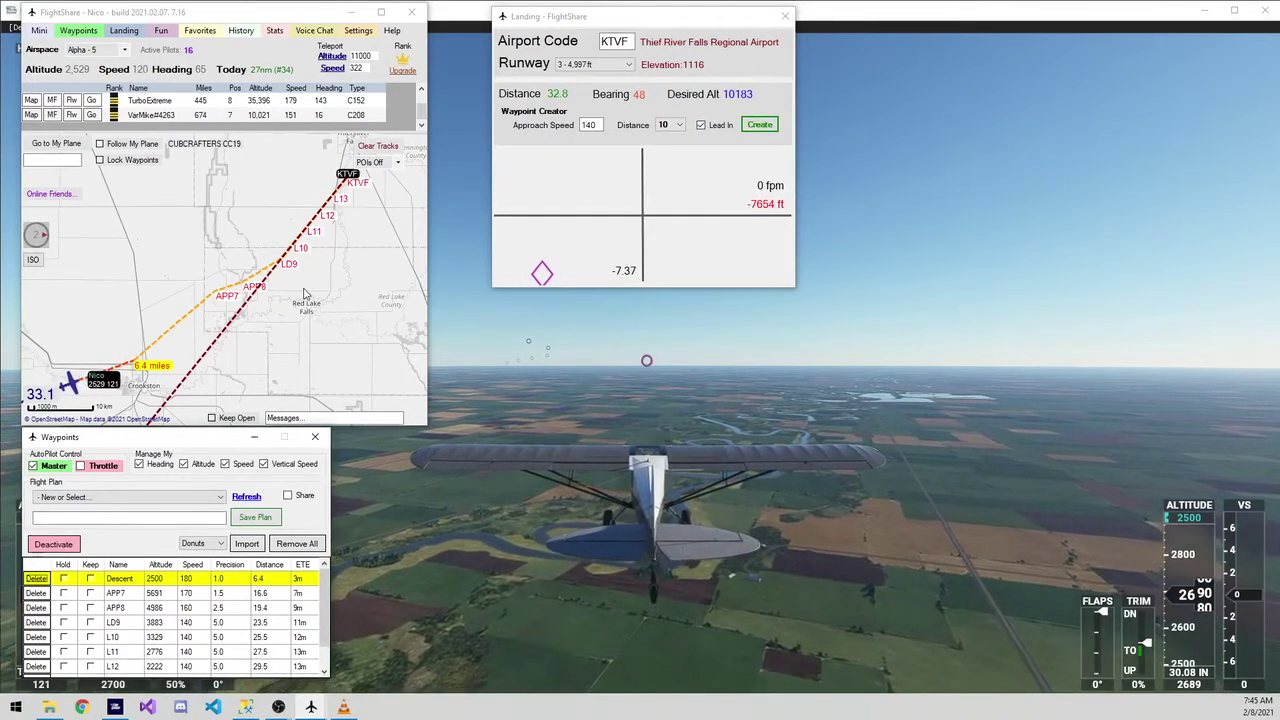
pyautogui.moveTo(625, 16); pyautogui.dragTo(1005, 25)
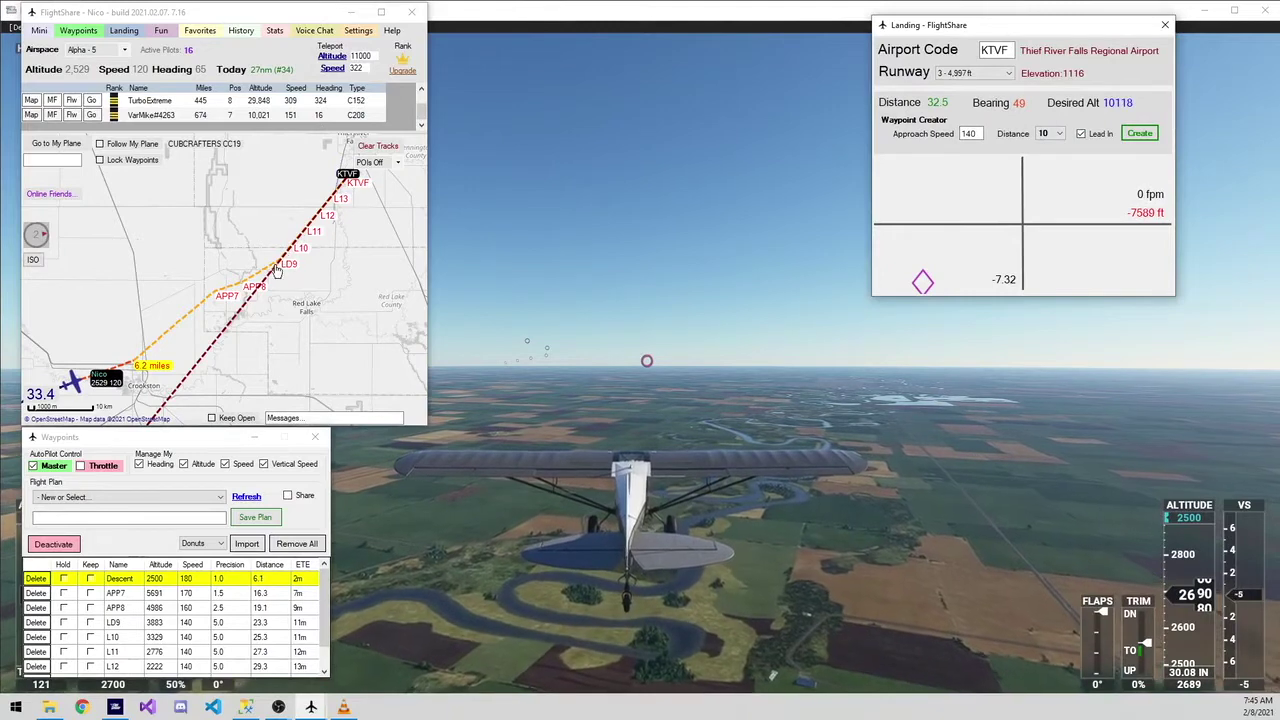
# Delete the Descent waypoint from the list and keep Donuts as the waypoint marker style.
pyautogui.click(1082, 133)
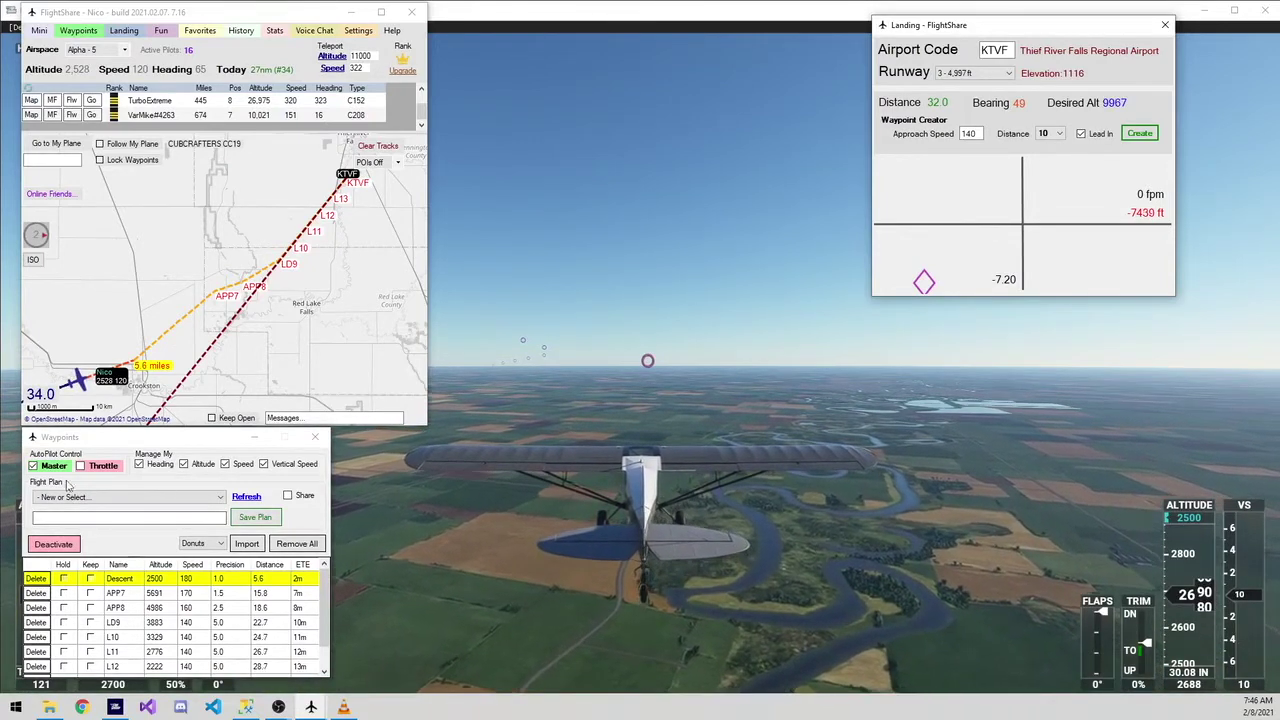
pyautogui.click(36, 579)
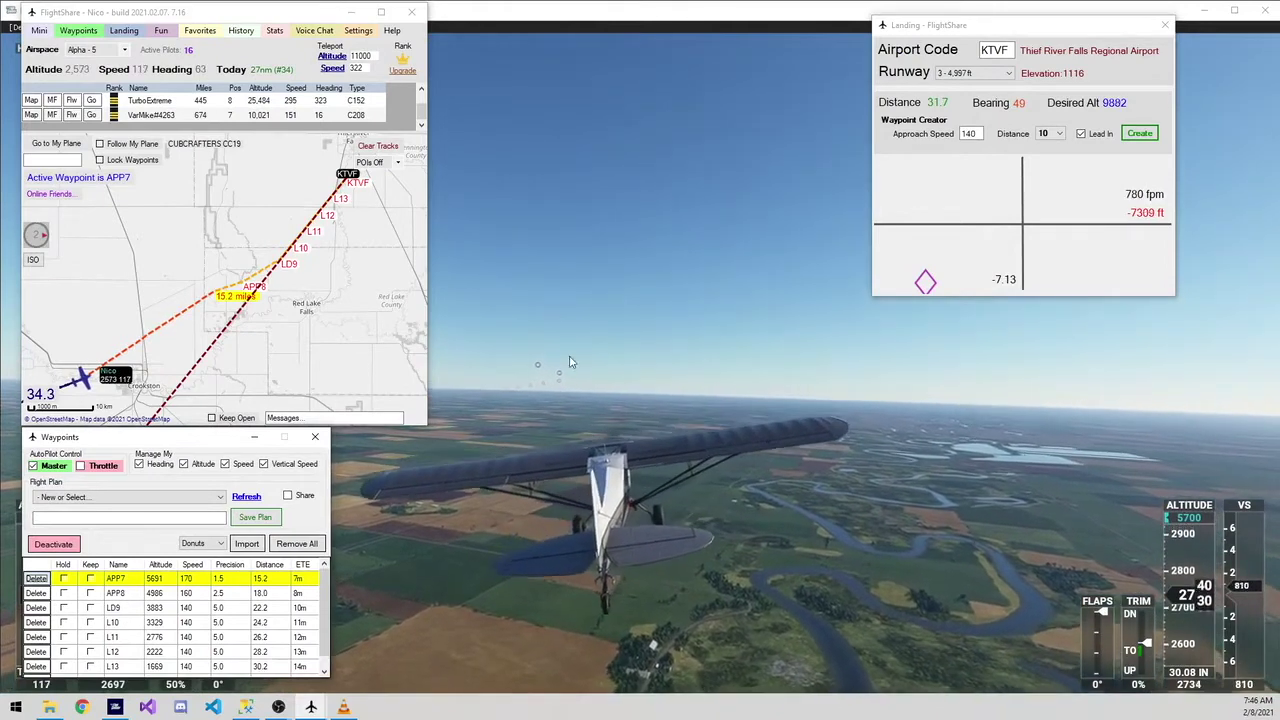
pyautogui.click(210, 544)
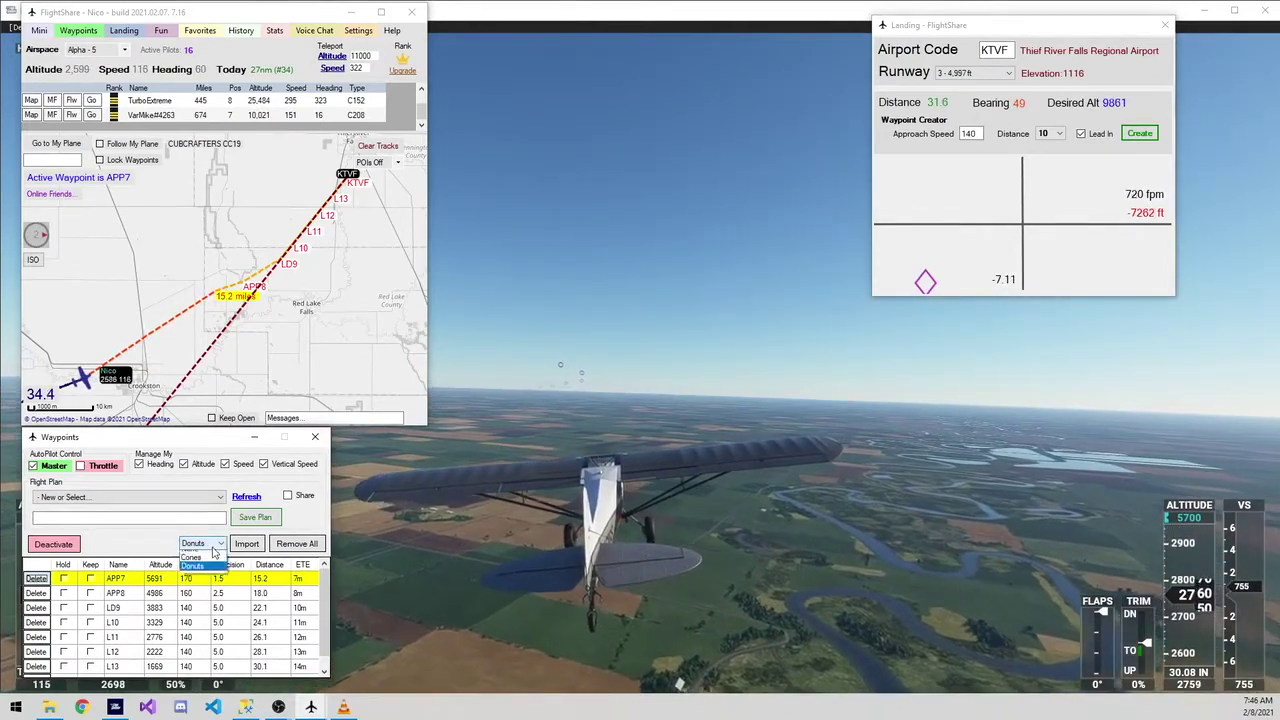
pyautogui.click(200, 566)
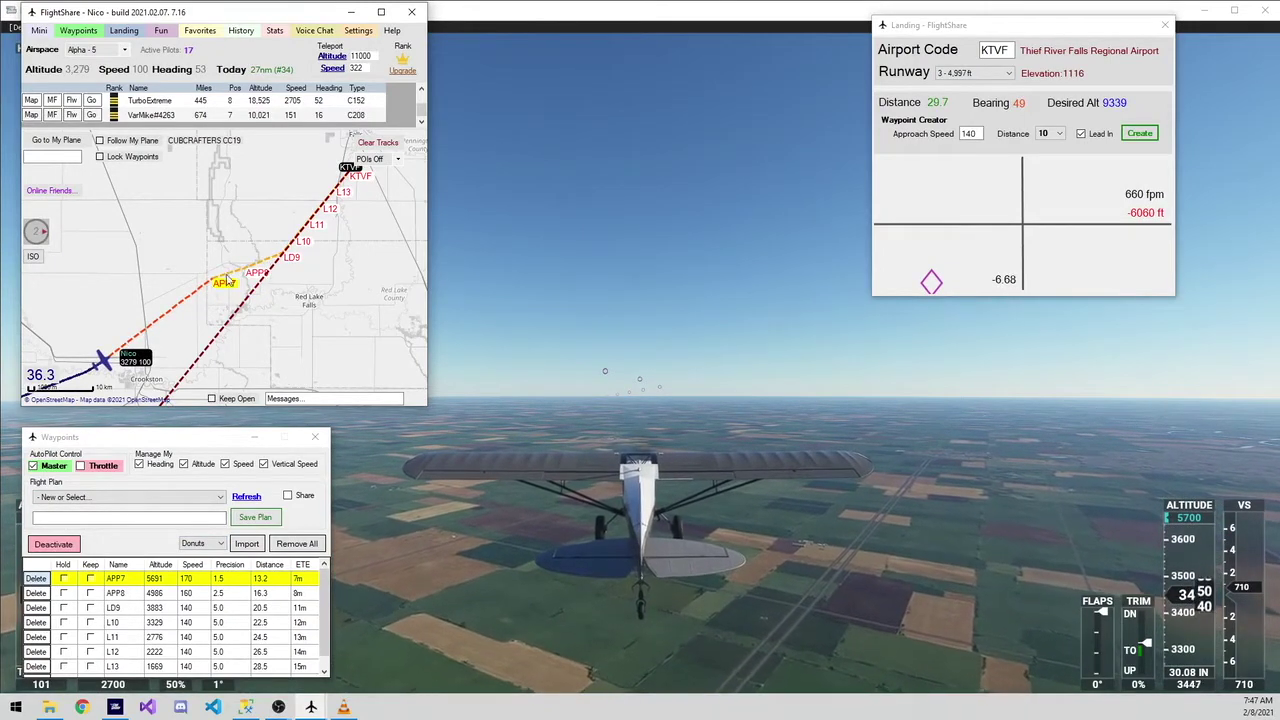
# Move waypoint APP7 on the map closer to the runway approach line, and delete APP7 and APP8 from the list.
pyautogui.moveTo(228, 283)
pyautogui.mouseDown()
pyautogui.moveTo(251, 289)
pyautogui.moveTo(238, 305)
pyautogui.mouseUp()
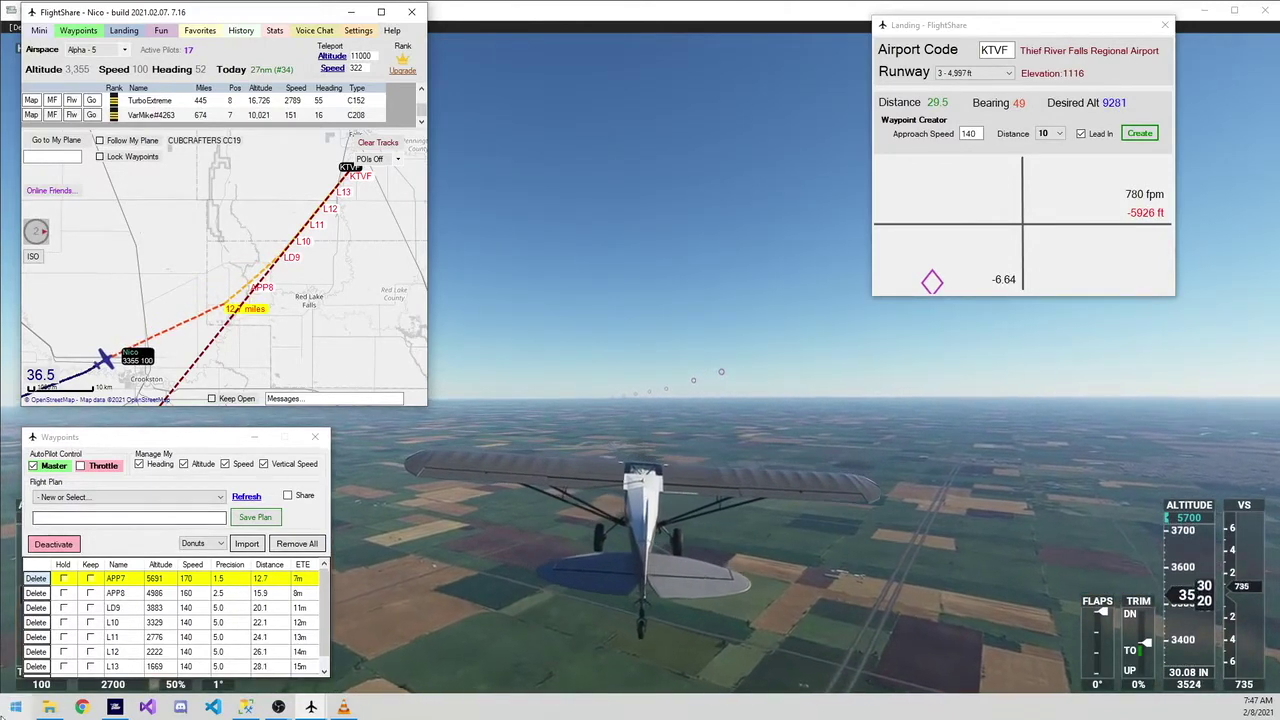
pyautogui.click(36, 579)
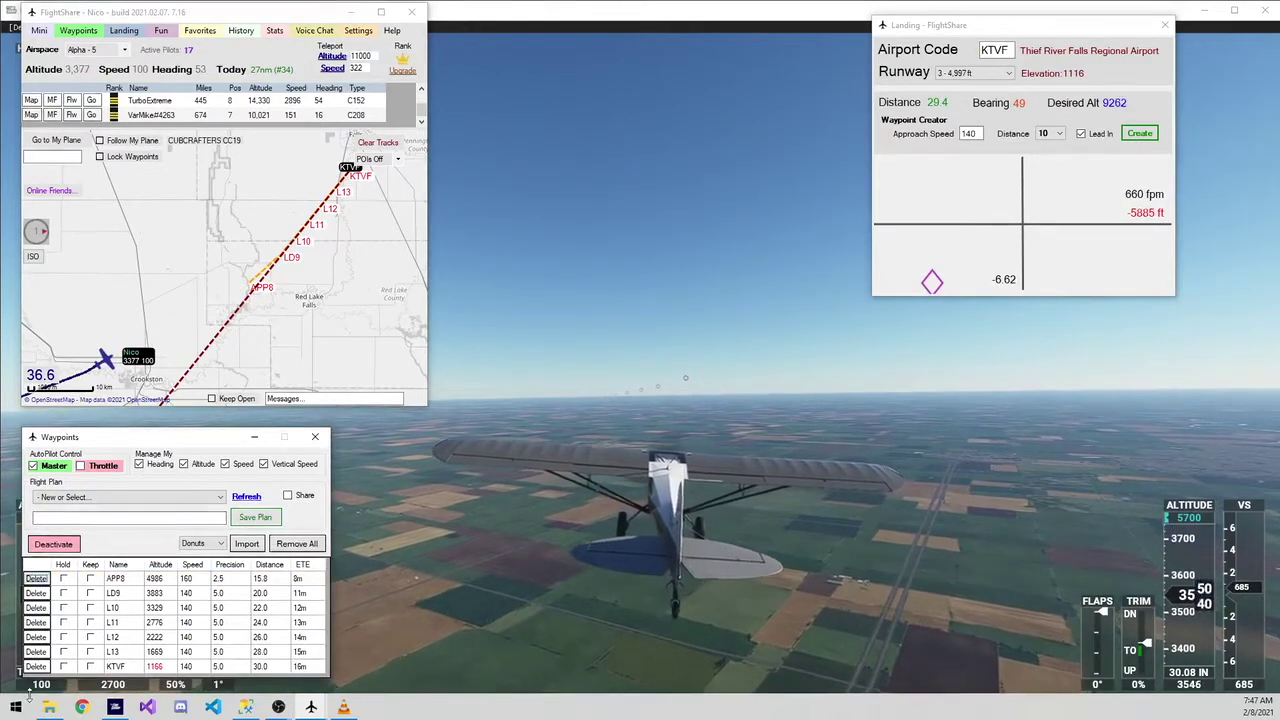
pyautogui.click(36, 579)
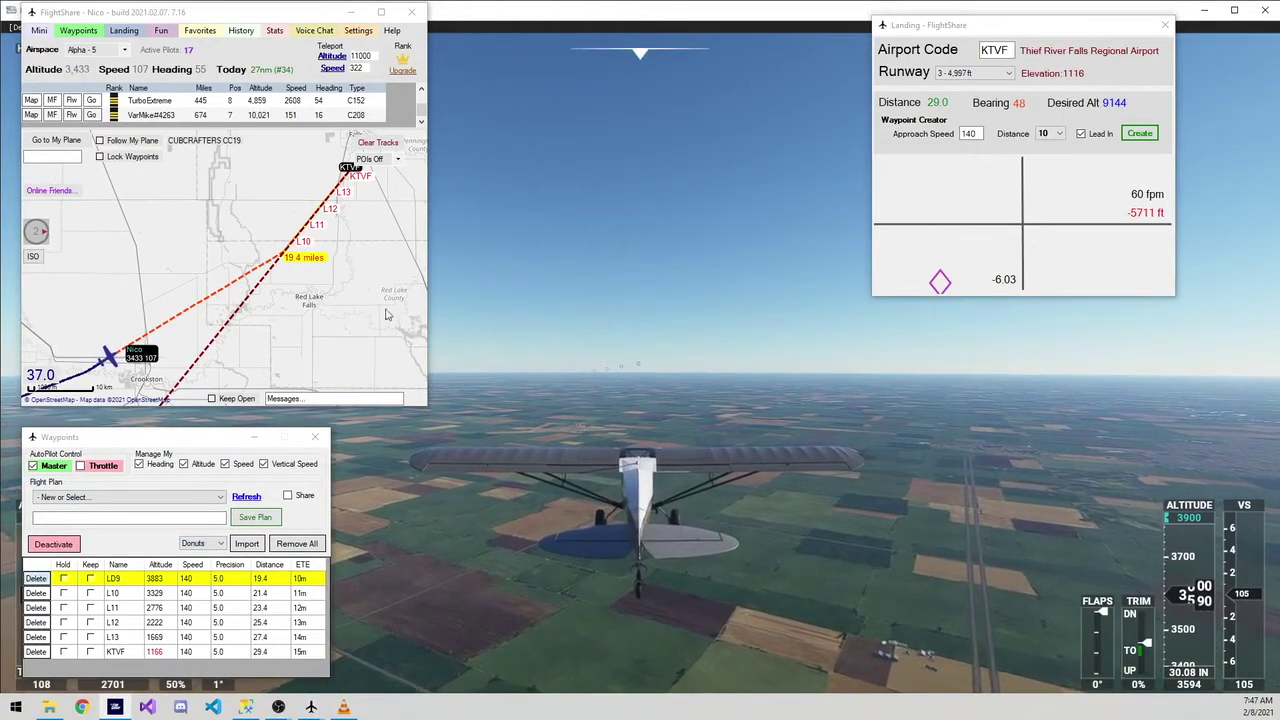
# Set the teleport values to the plane's current altitude 3483 and speed 115, and teleport it near Red Lake Falls, just before LD9.
pyautogui.click(305, 299)
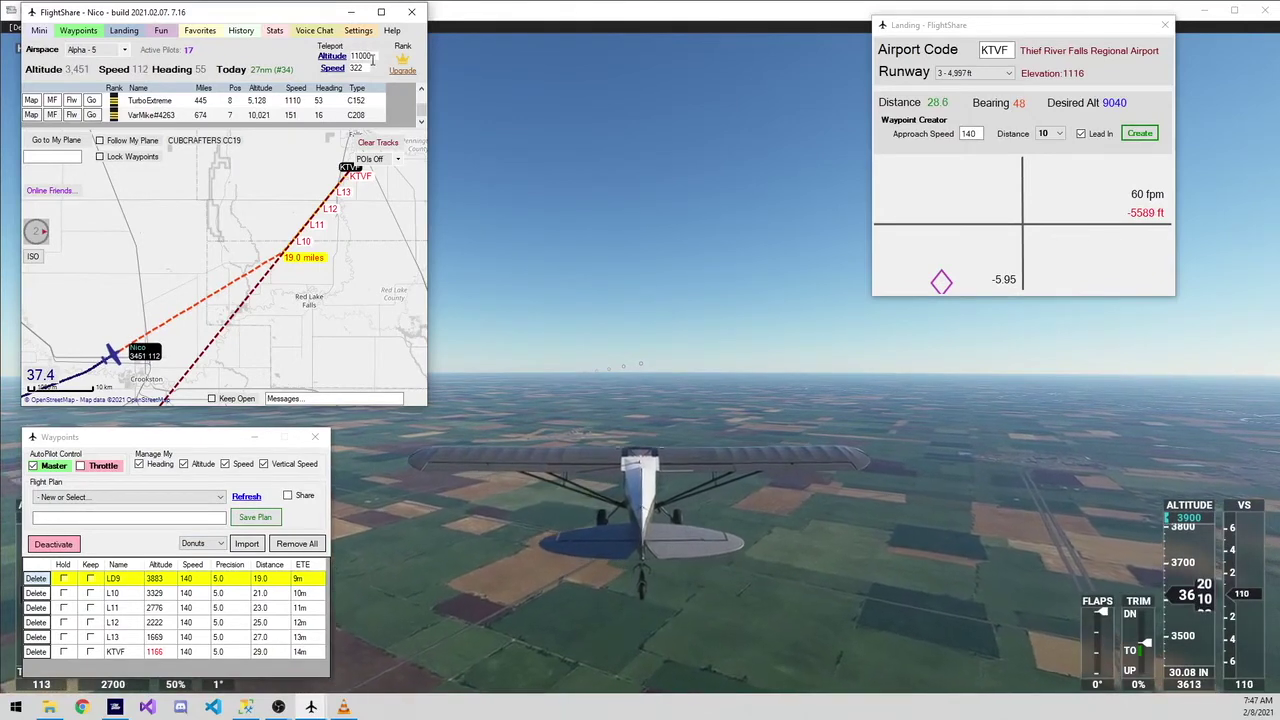
pyautogui.moveTo(372, 56); pyautogui.dragTo(349, 56)
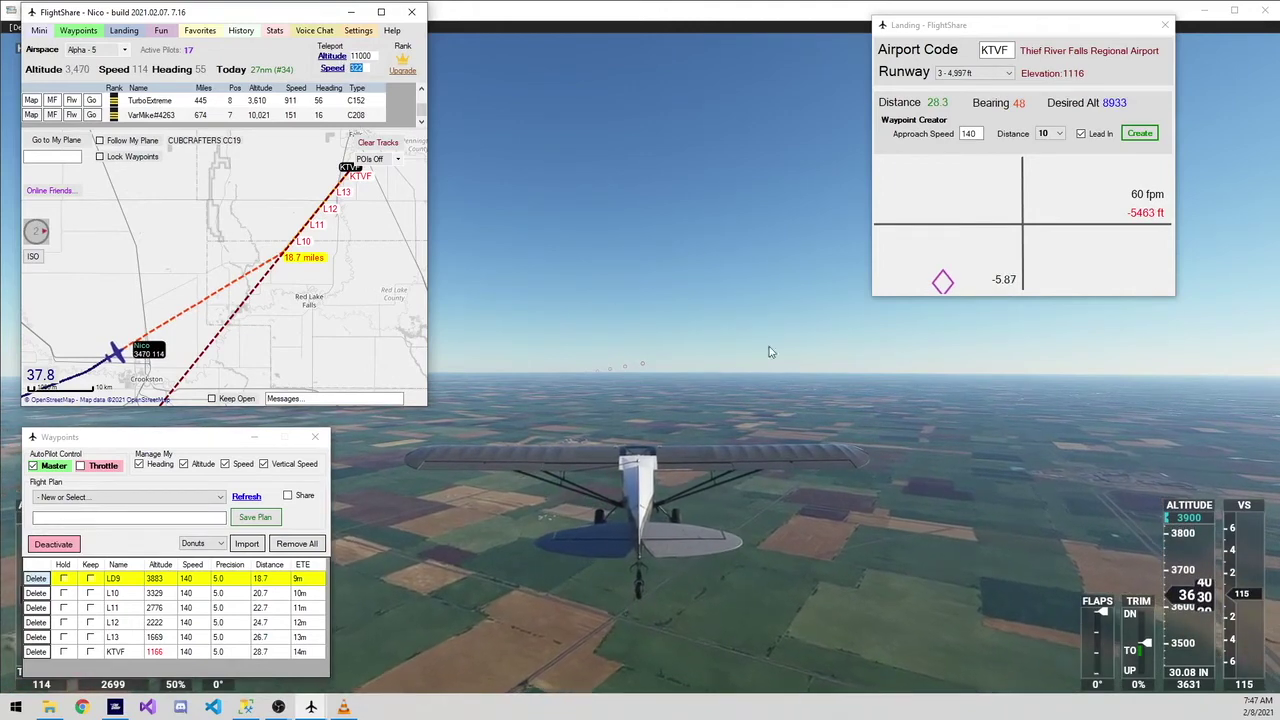
pyautogui.click(332, 57)
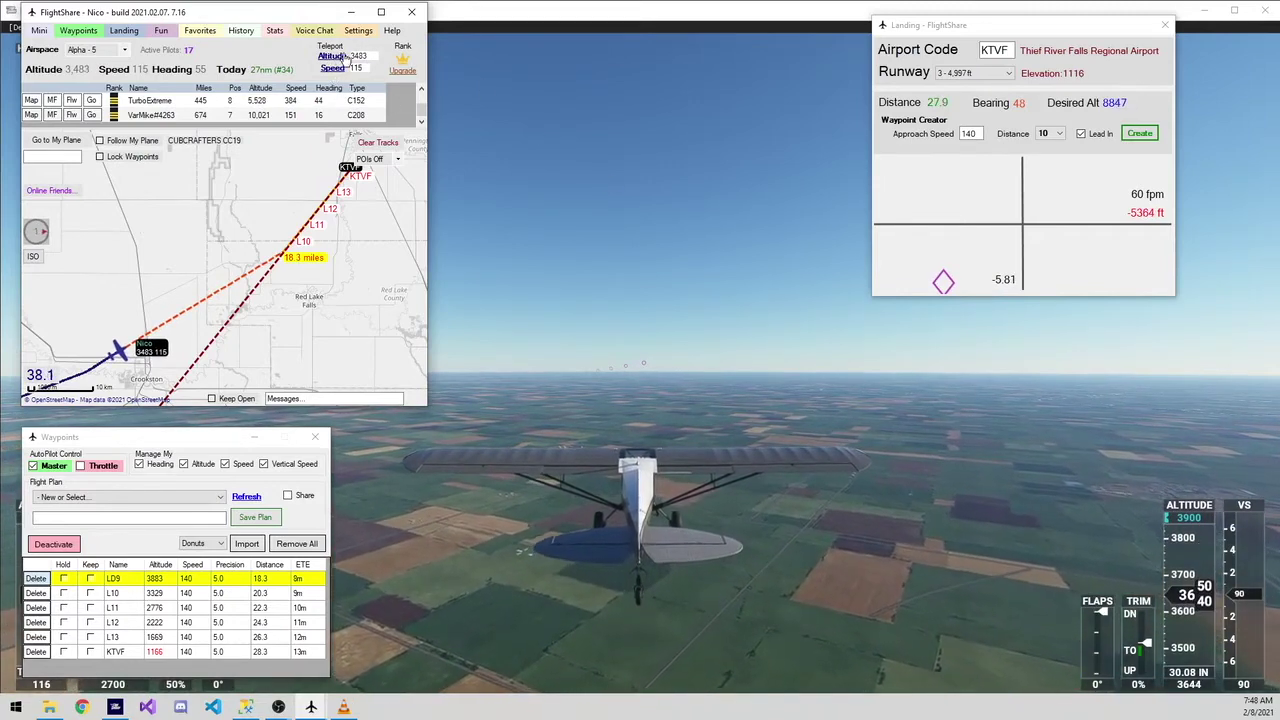
pyautogui.rightClick(265, 305)
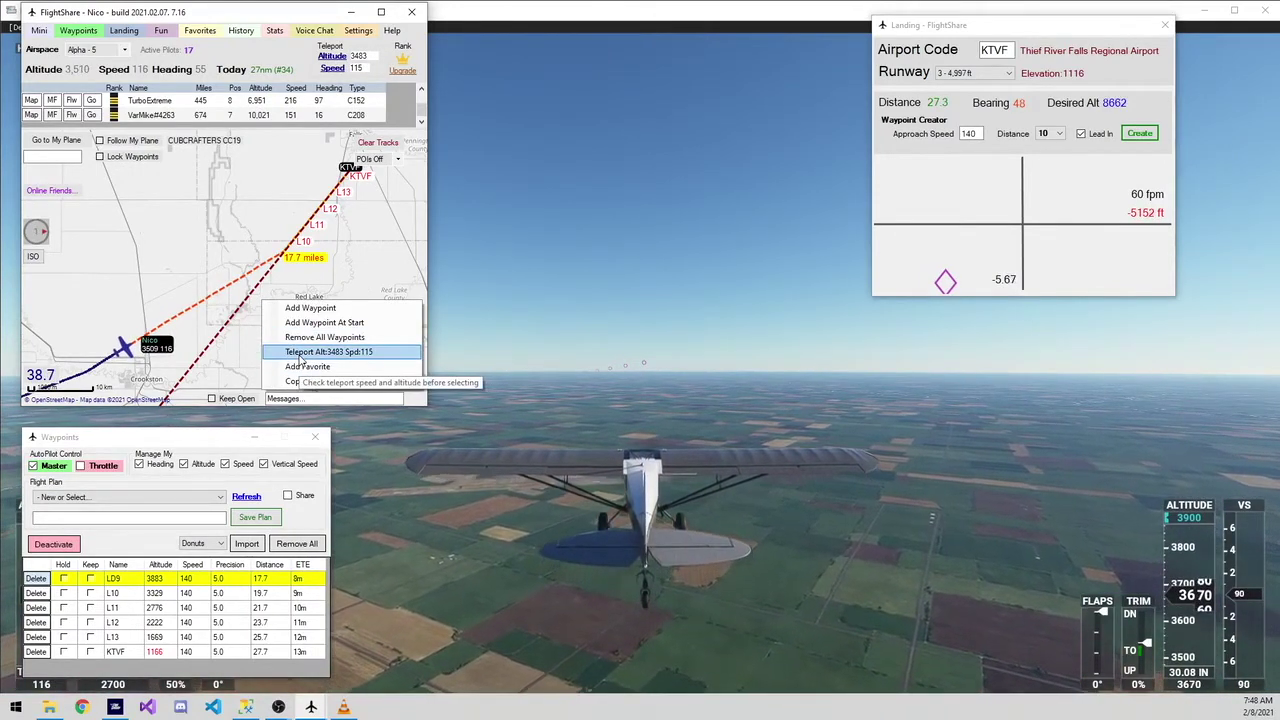
pyautogui.click(298, 354)
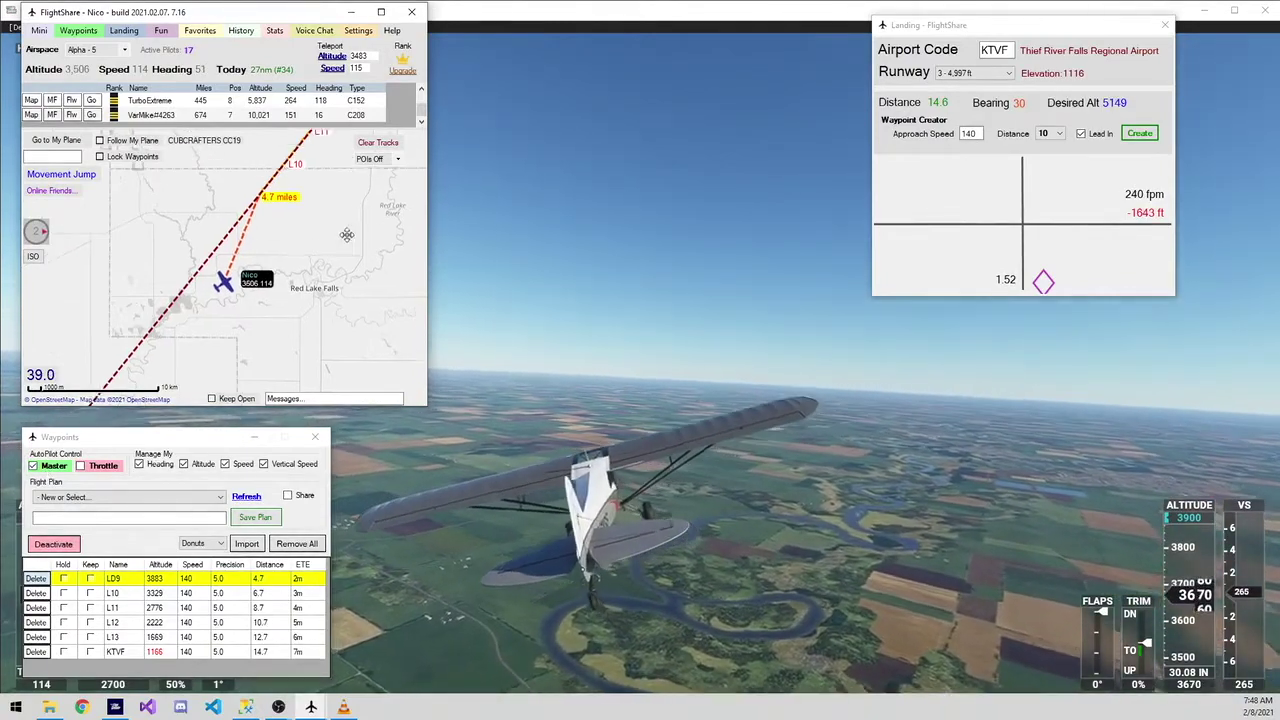
# Follow the plane on the map along the landing waypoints from LD9 to KTVF.
pyautogui.moveTo(362, 203); pyautogui.dragTo(306, 310)
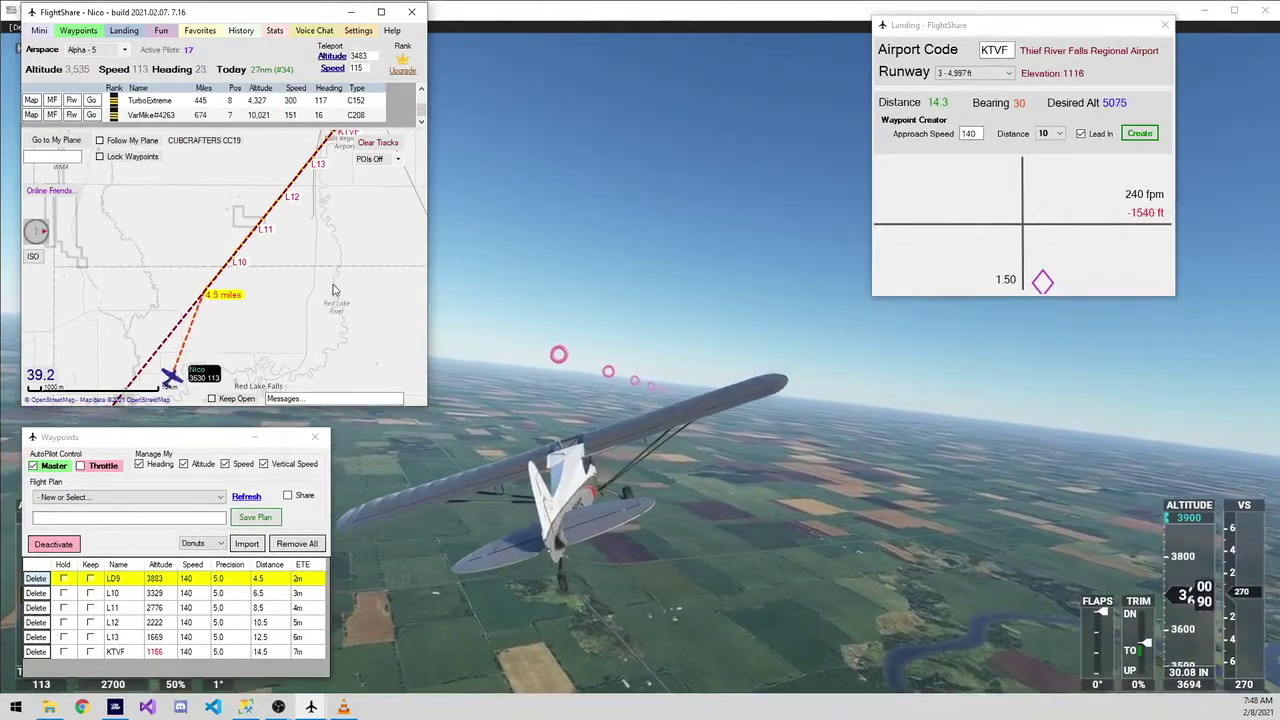
pyautogui.scroll(-1, 335, 287)
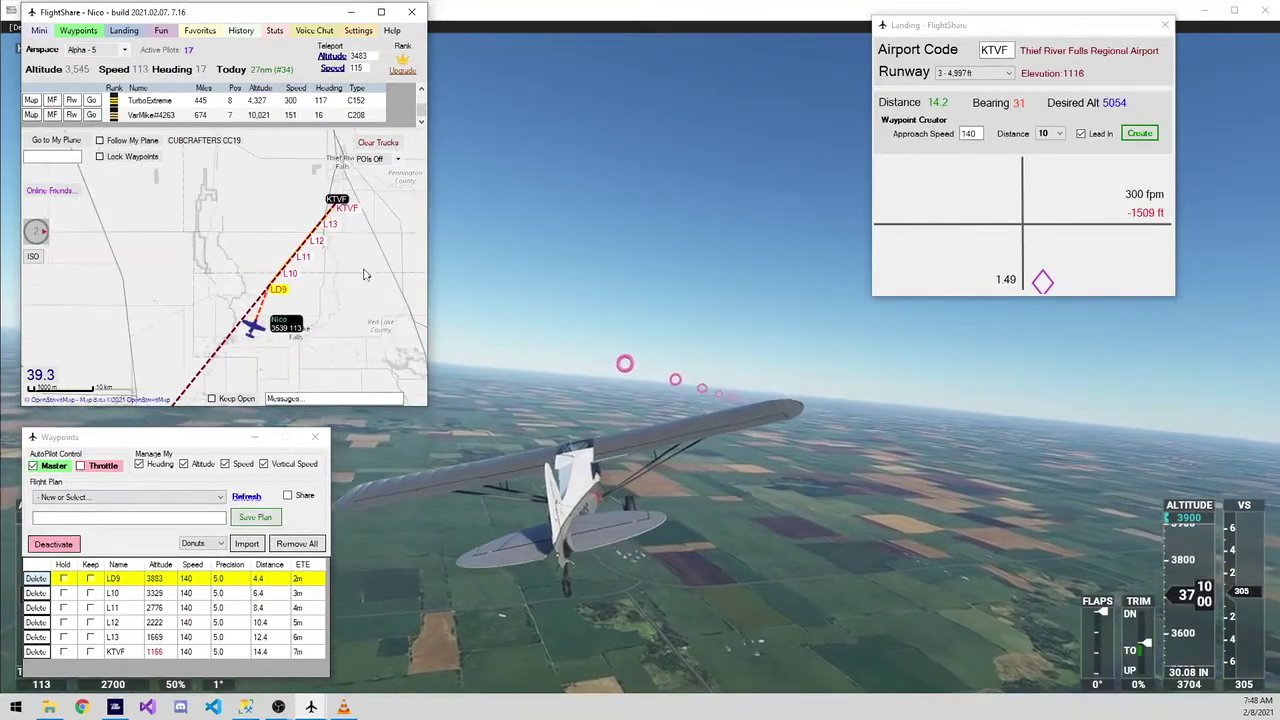
pyautogui.moveTo(362, 290); pyautogui.dragTo(297, 301)
pyautogui.scroll(1, 345, 288)
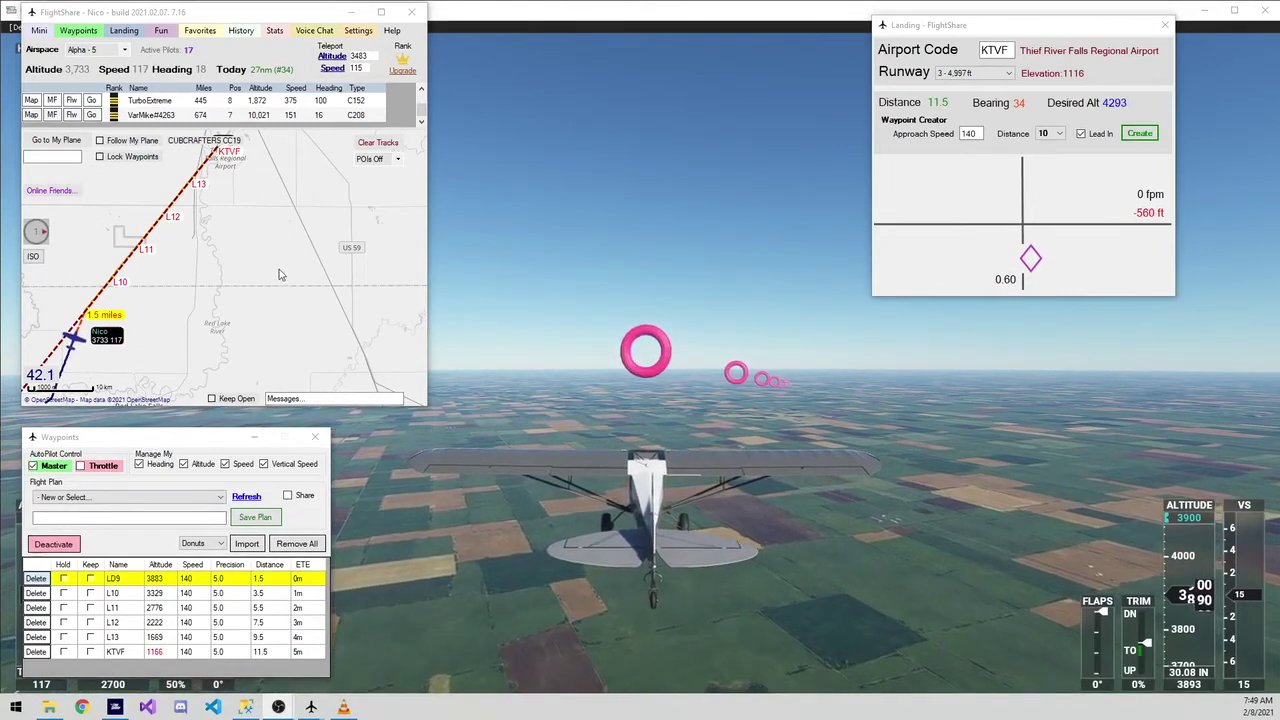
pyautogui.moveTo(280, 275); pyautogui.dragTo(328, 305)
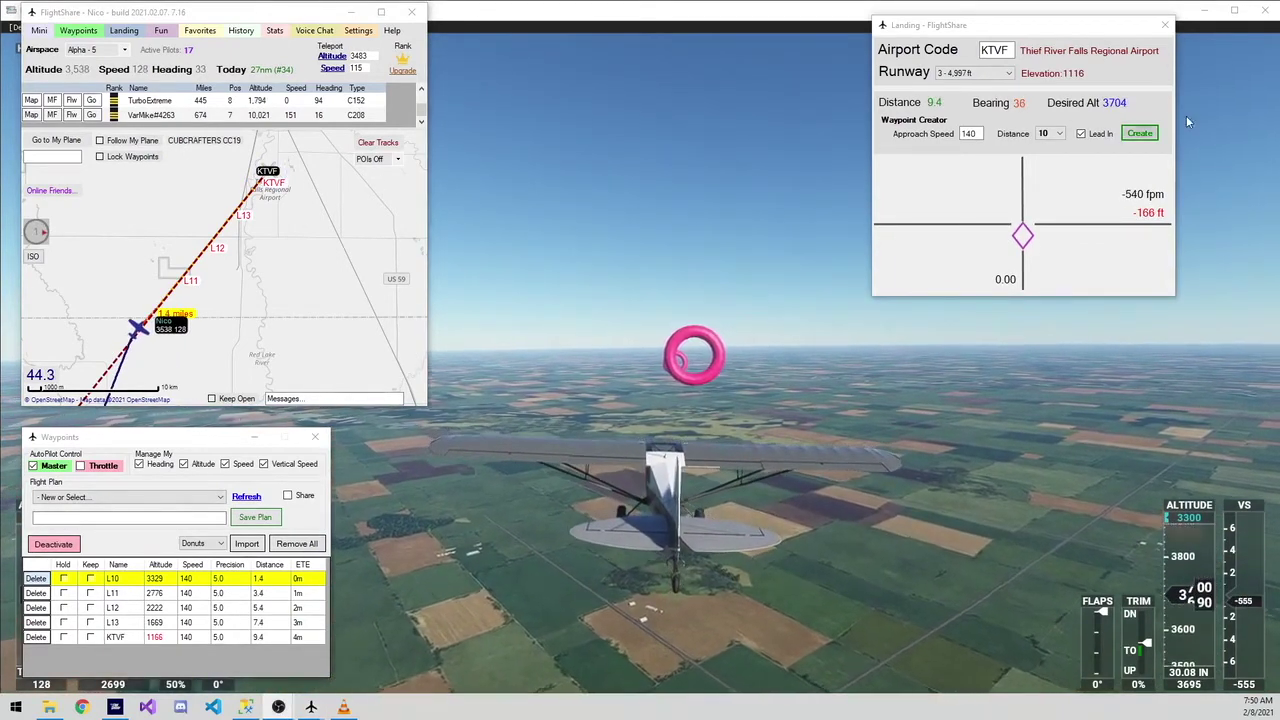
# Lower the landing window slightly, focus the map on the plane at KTVF, and move the Waypoints window off the flight instruments.
pyautogui.moveTo(1050, 30); pyautogui.dragTo(1048, 57)
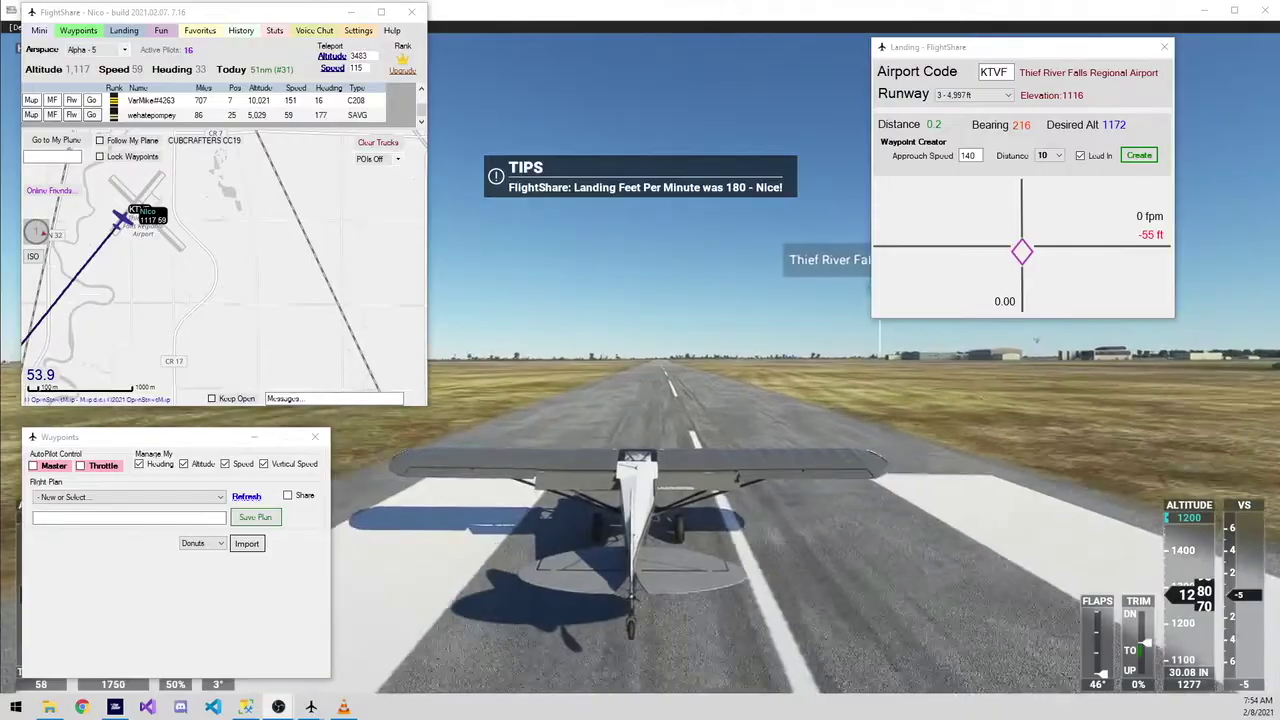
pyautogui.scroll(2, 295, 238)
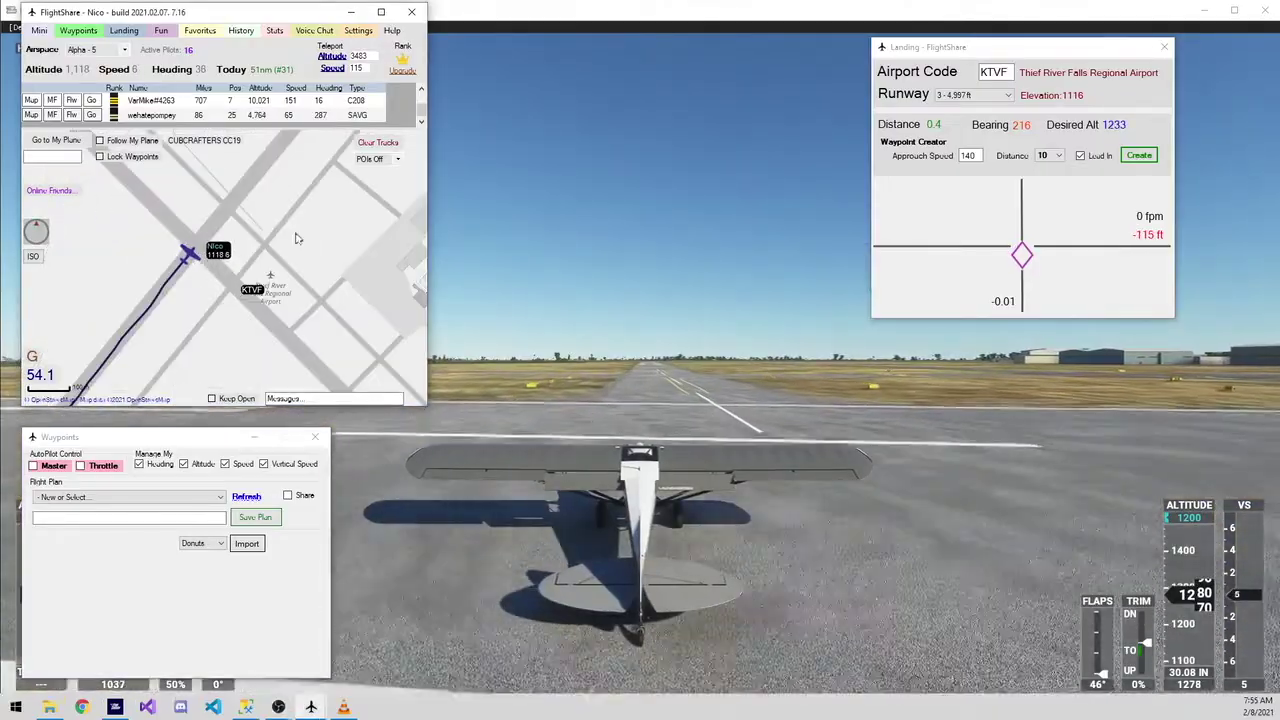
pyautogui.moveTo(295, 238); pyautogui.dragTo(244, 230)
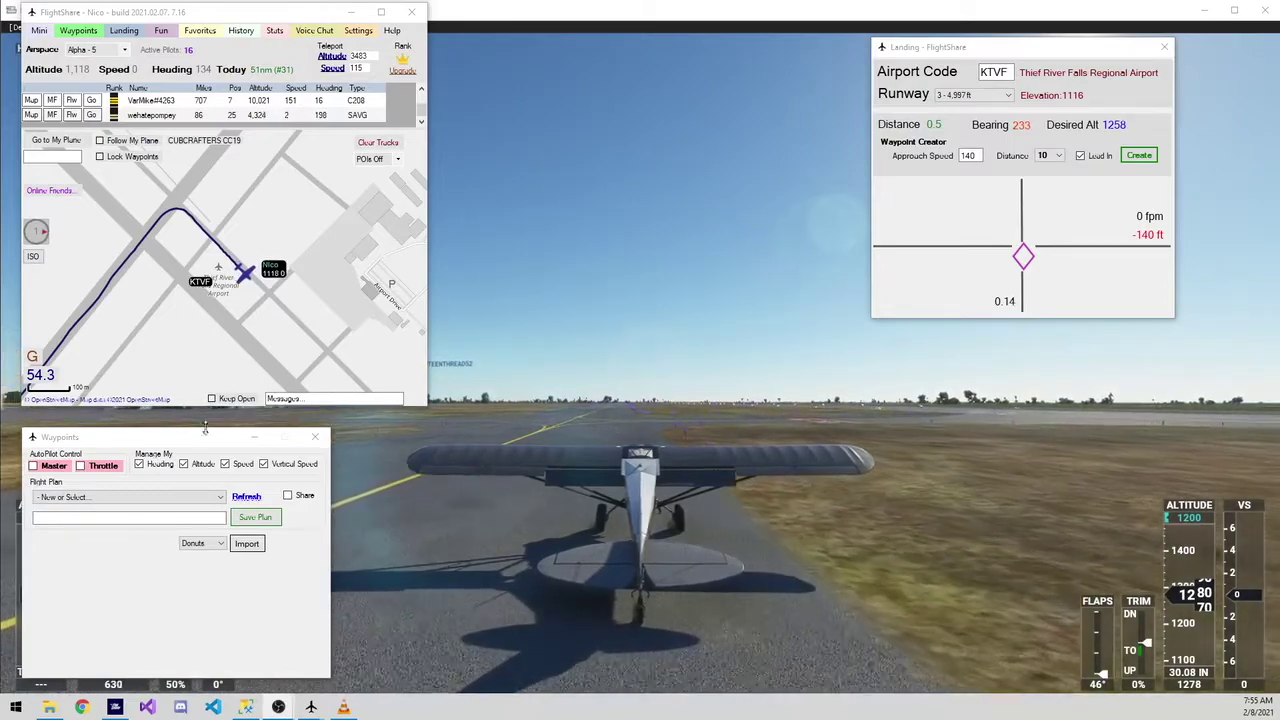
pyautogui.moveTo(200, 440); pyautogui.dragTo(668, 44)
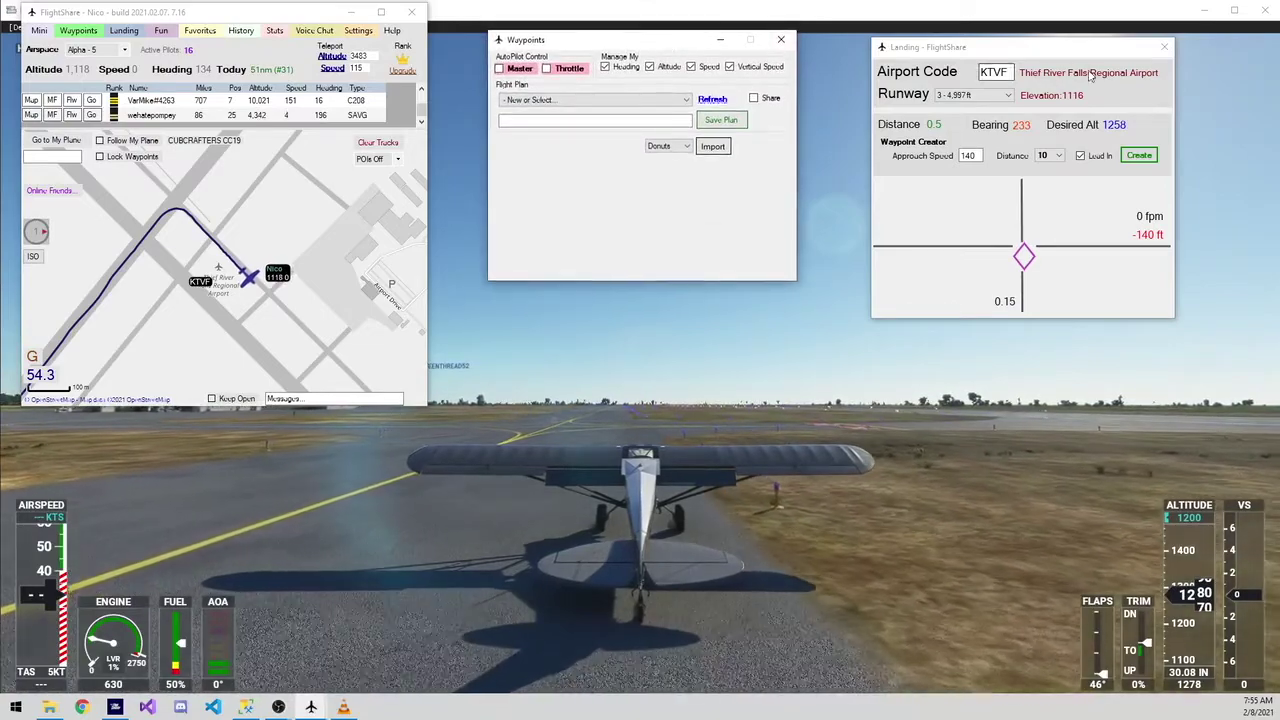